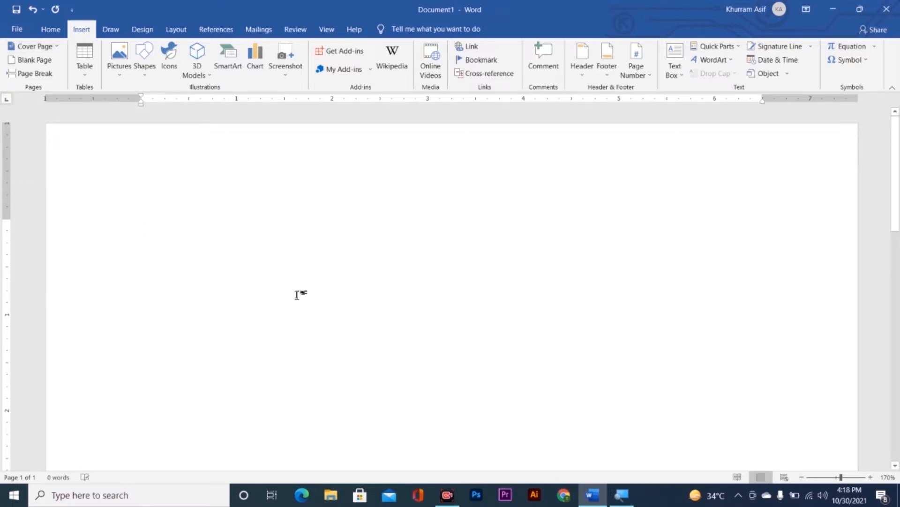
pyautogui.click(31, 46)
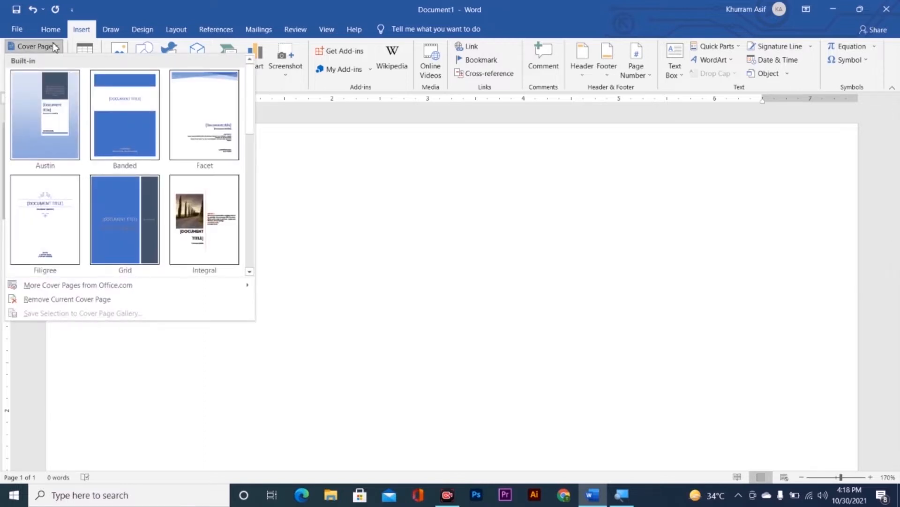
pyautogui.moveTo(254, 102); pyautogui.dragTo(251, 136)
pyautogui.moveTo(251, 256); pyautogui.dragTo(255, 144)
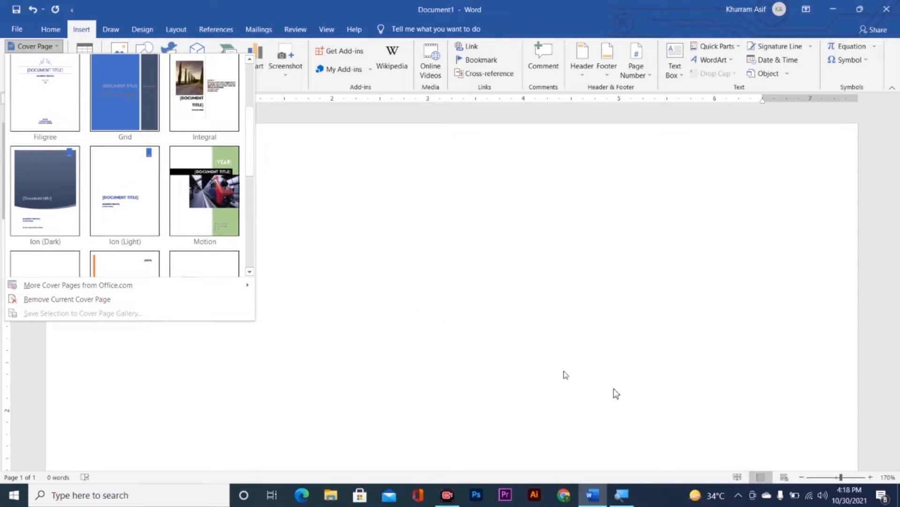
pyautogui.click(775, 469)
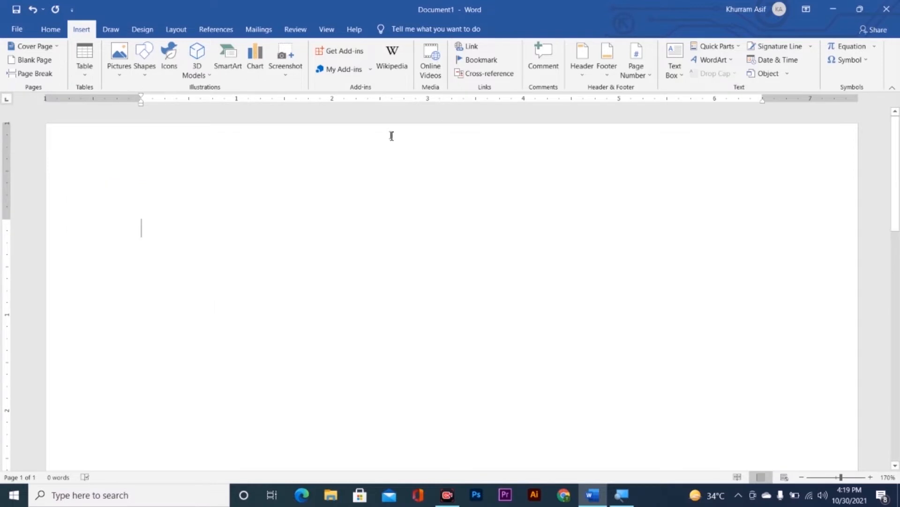
# - Insert the built-in Motion cover page at the start of the blank document
pyautogui.click(35, 46)
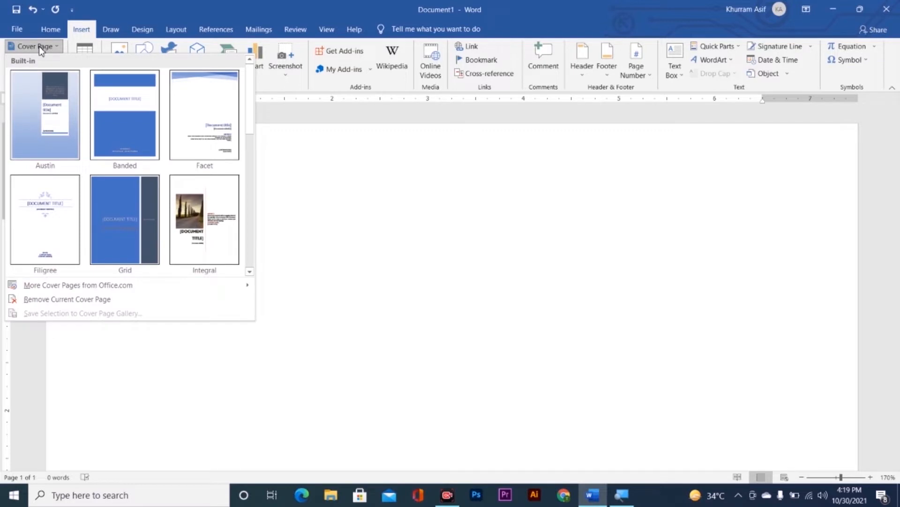
pyautogui.click(250, 271)
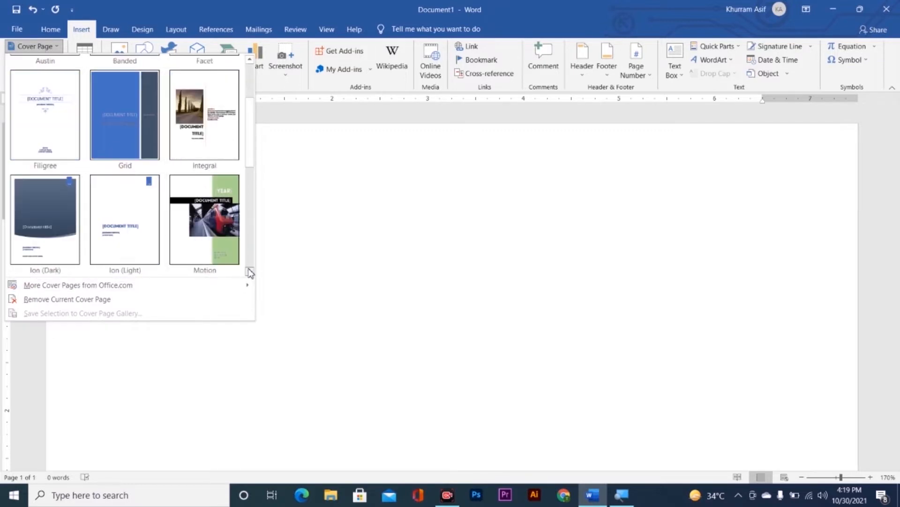
pyautogui.click(249, 272)
pyautogui.moveTo(251, 242); pyautogui.dragTo(266, 147)
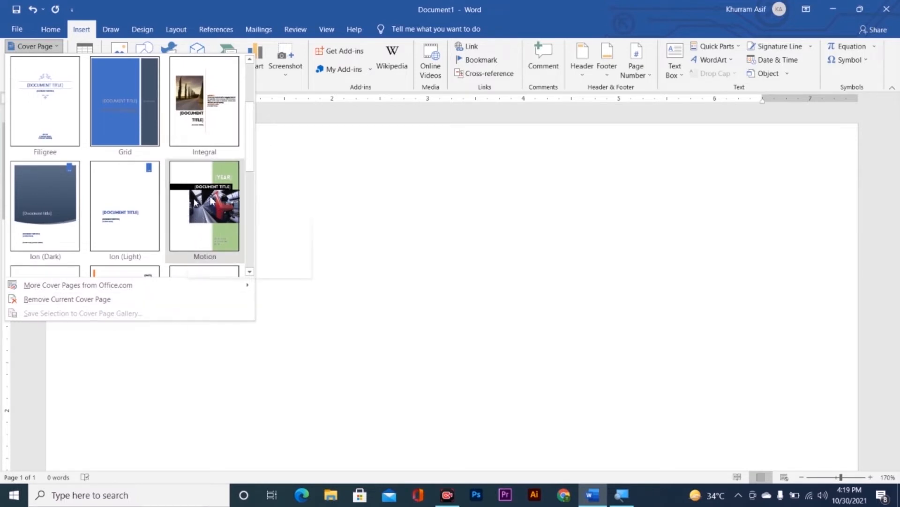
pyautogui.click(208, 211)
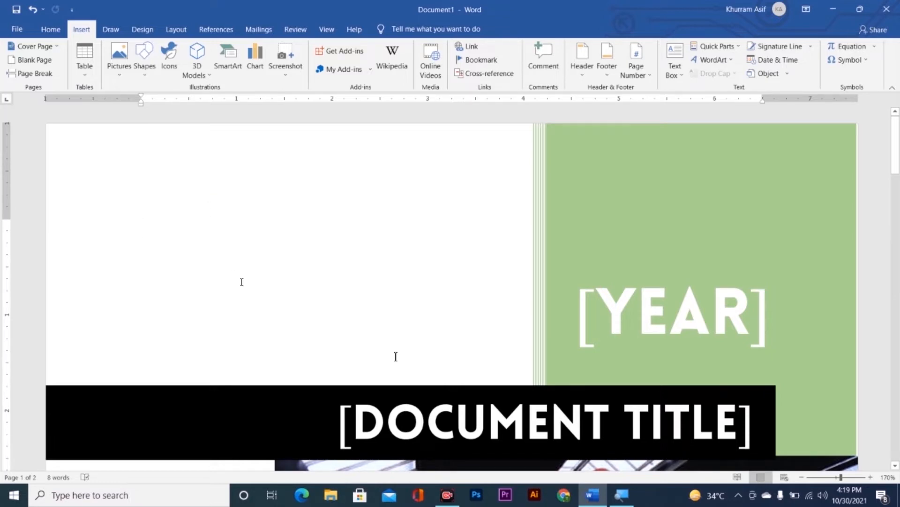
# - Examine the whole inserted cover page, from the year and title down to the author, company name and date fields
pyautogui.keyDown('ctrl'); pyautogui.scroll(-5, 396, 355); pyautogui.keyUp('ctrl')
pyautogui.scroll(-5, 640, 305)
pyautogui.scroll(-4, 694, 315)
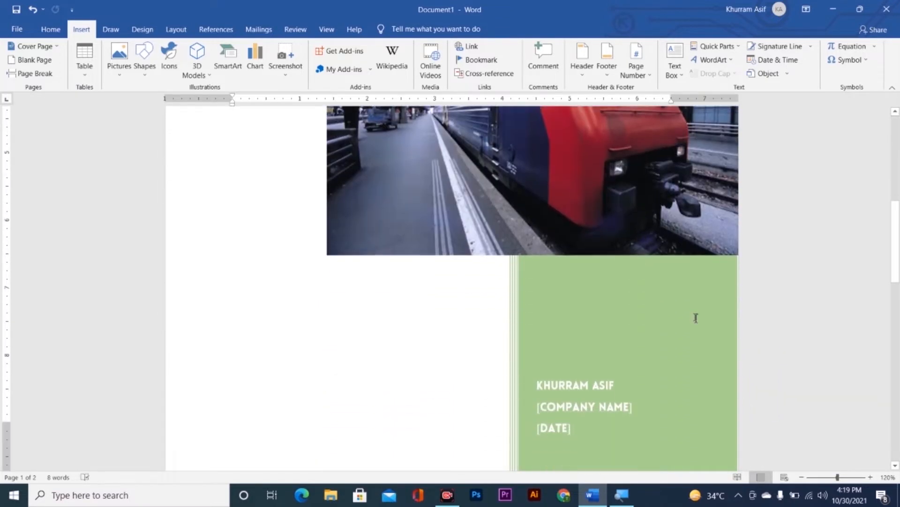
pyautogui.scroll(5, 696, 317)
pyautogui.scroll(-4, 690, 317)
pyautogui.scroll(6, 688, 315)
pyautogui.scroll(1, 689, 308)
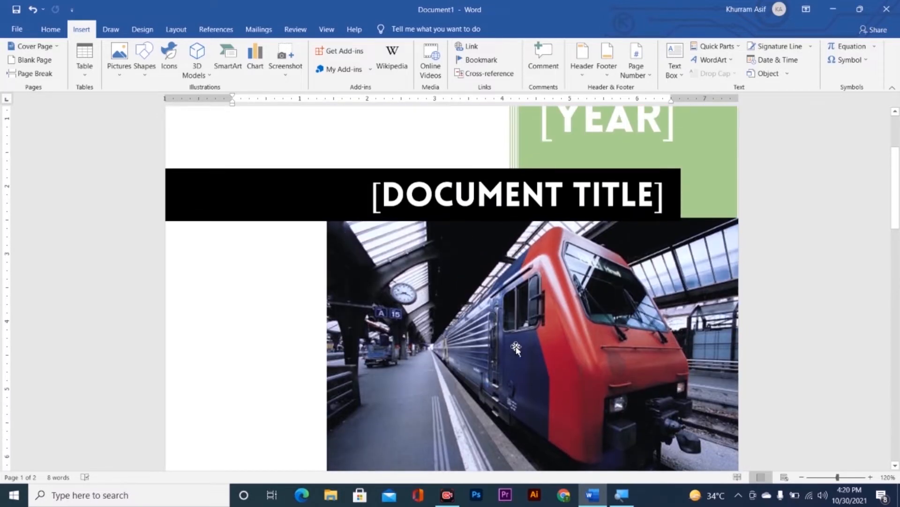
# - Replace the cover page's train picture with the image file 4.jpg from the Basic Website folder
pyautogui.scroll(-2, 546, 293)
pyautogui.click(547, 293)
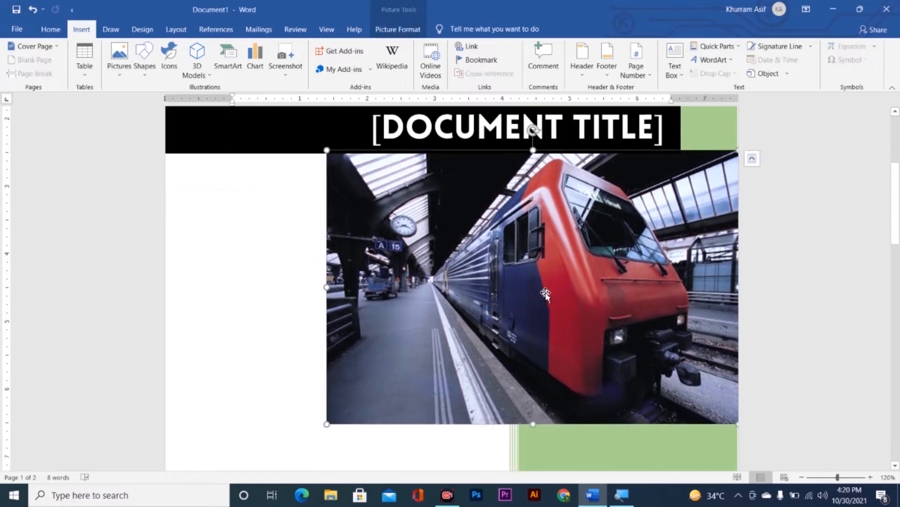
pyautogui.rightClick(544, 271)
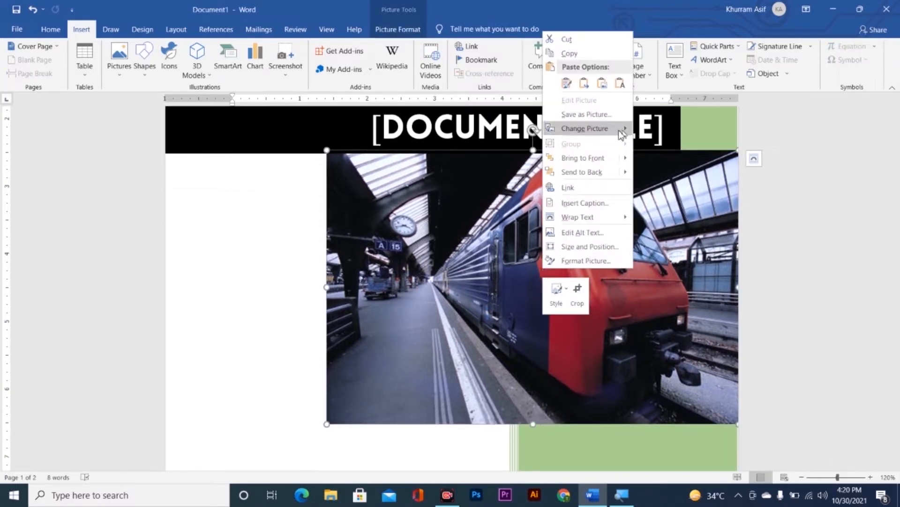
pyautogui.moveTo(609, 131)
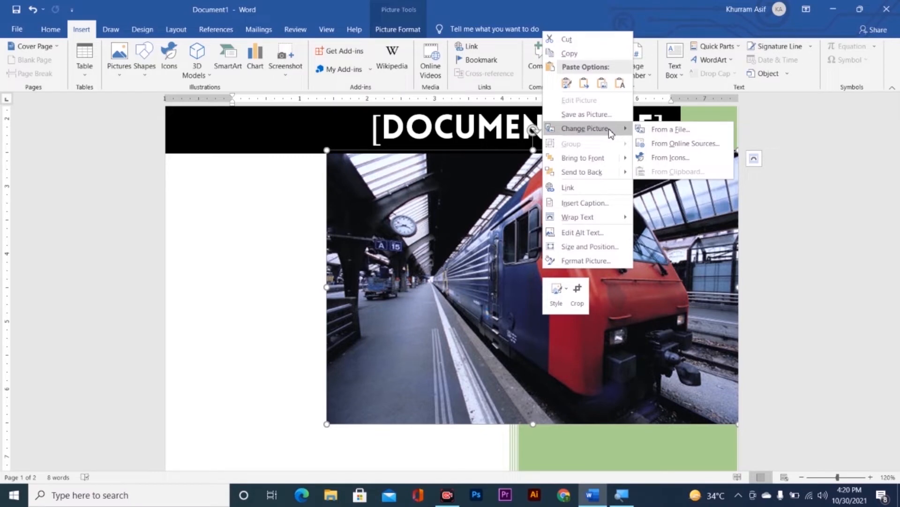
pyautogui.click(687, 133)
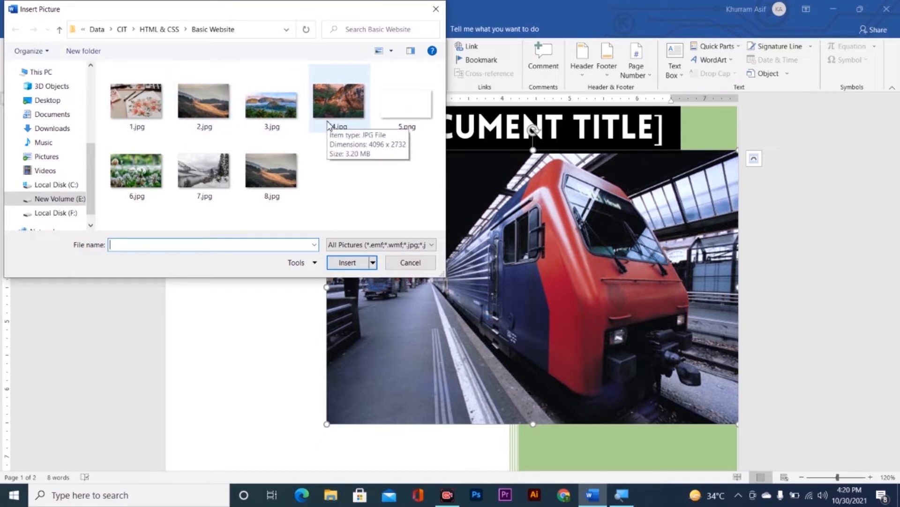
pyautogui.click(329, 104)
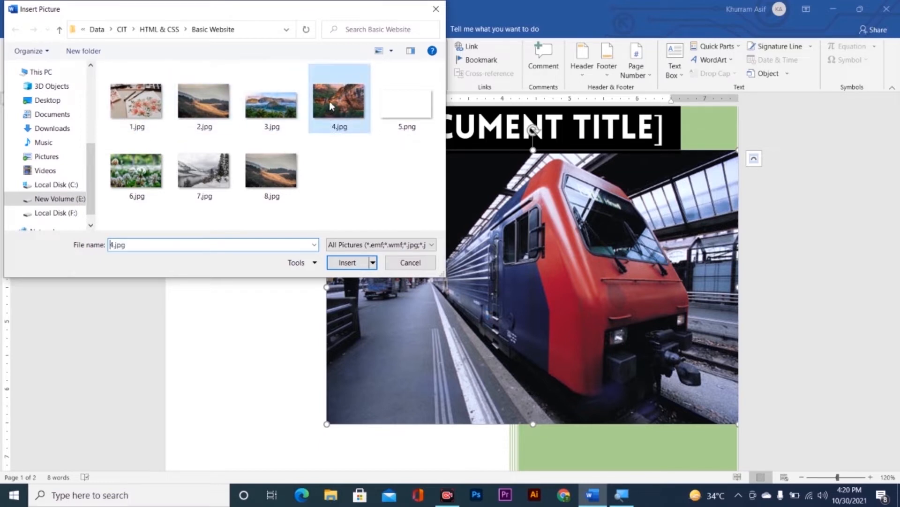
pyautogui.click(341, 263)
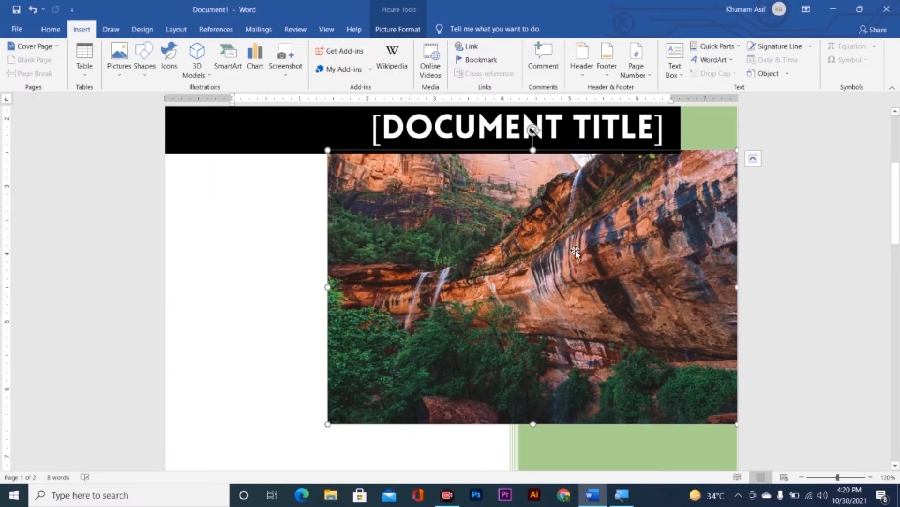
pyautogui.click(302, 262)
# - Change the shape fill of the cover page's black title banner to the dark gold theme color
pyautogui.scroll(-3, 302, 284)
pyautogui.scroll(2, 347, 281)
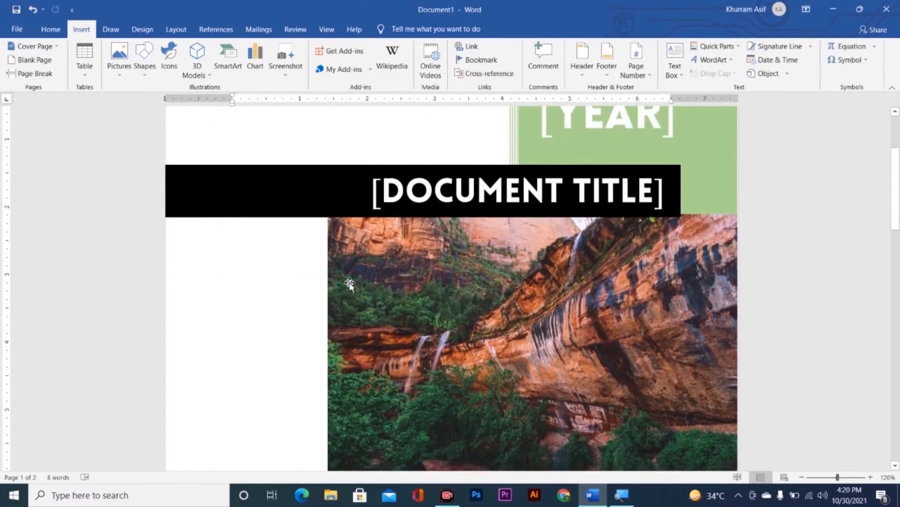
pyautogui.scroll(1, 338, 267)
pyautogui.click(243, 256)
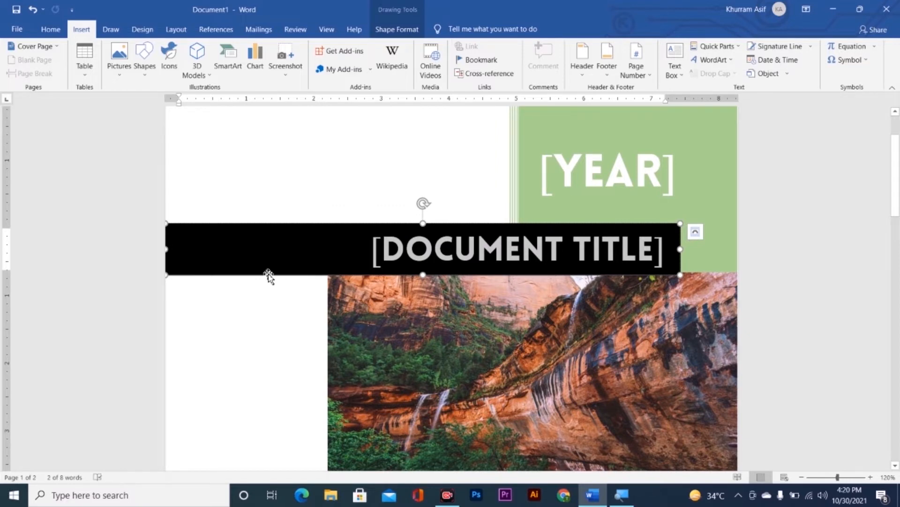
pyautogui.click(268, 277)
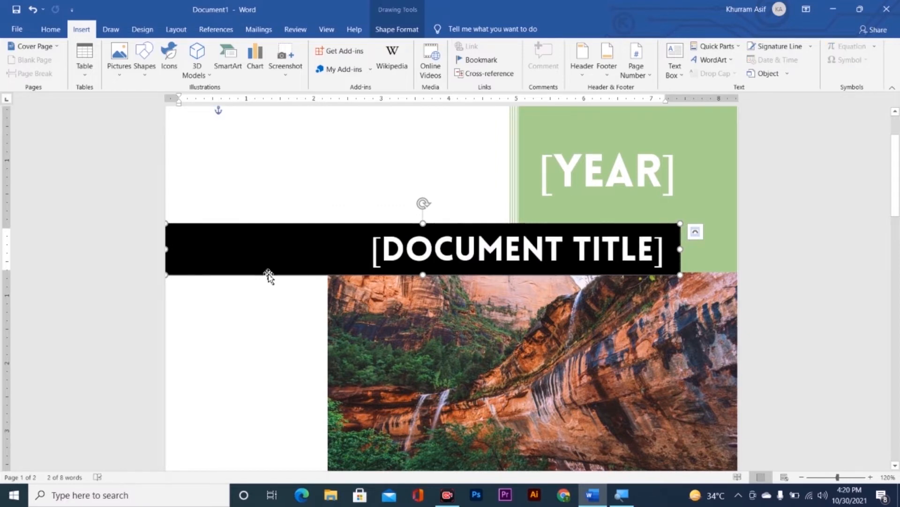
pyautogui.click(410, 32)
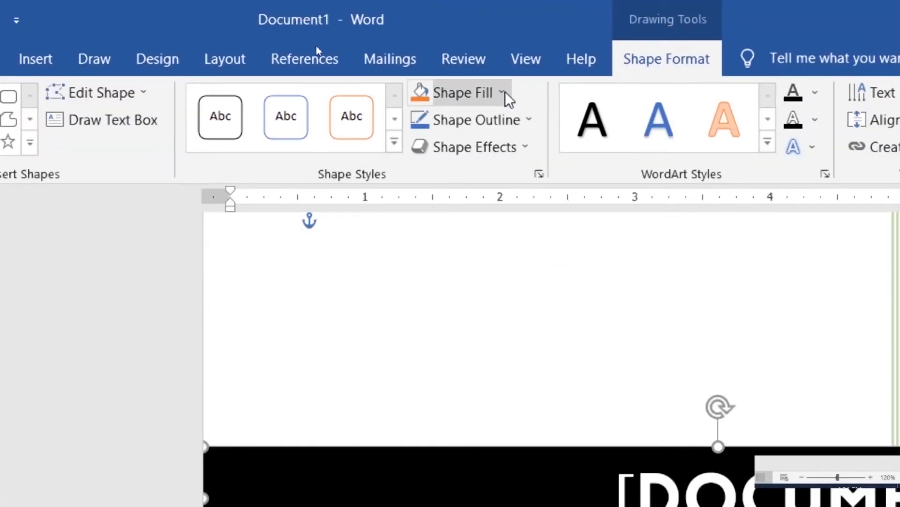
pyautogui.click(503, 93)
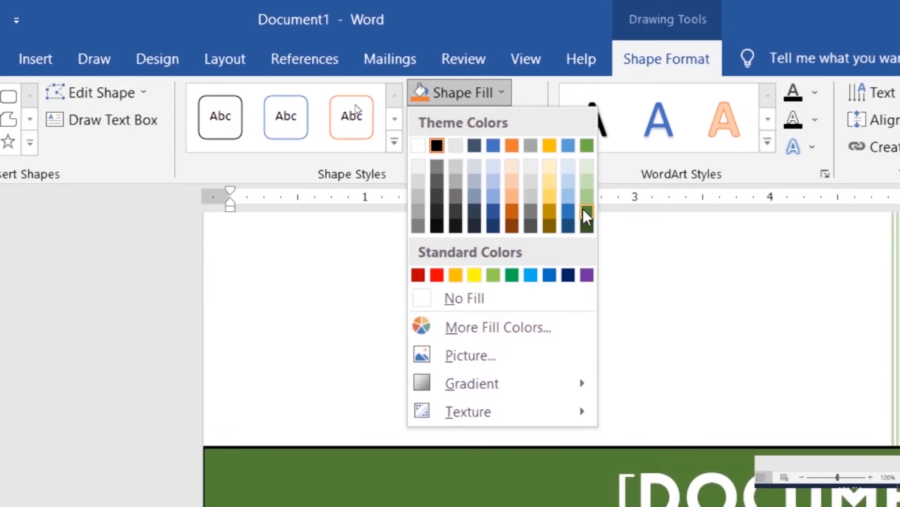
pyautogui.click(553, 206)
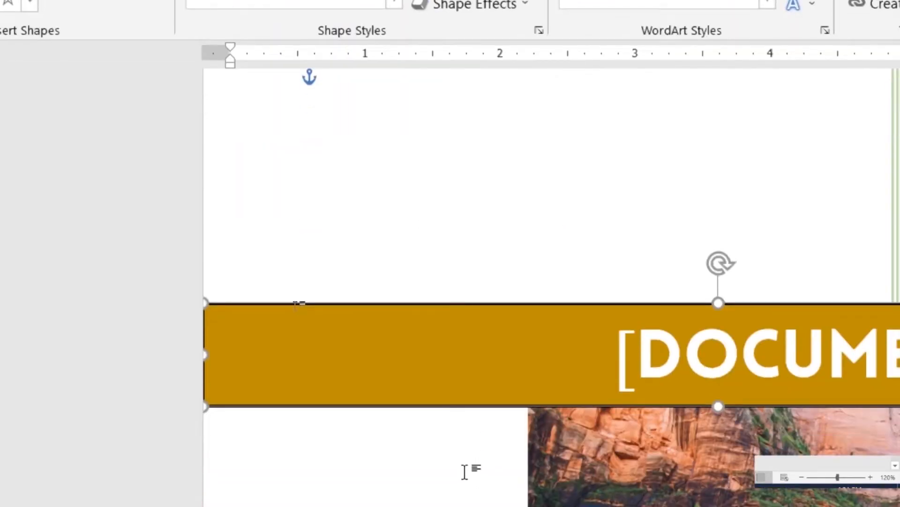
pyautogui.click(428, 264)
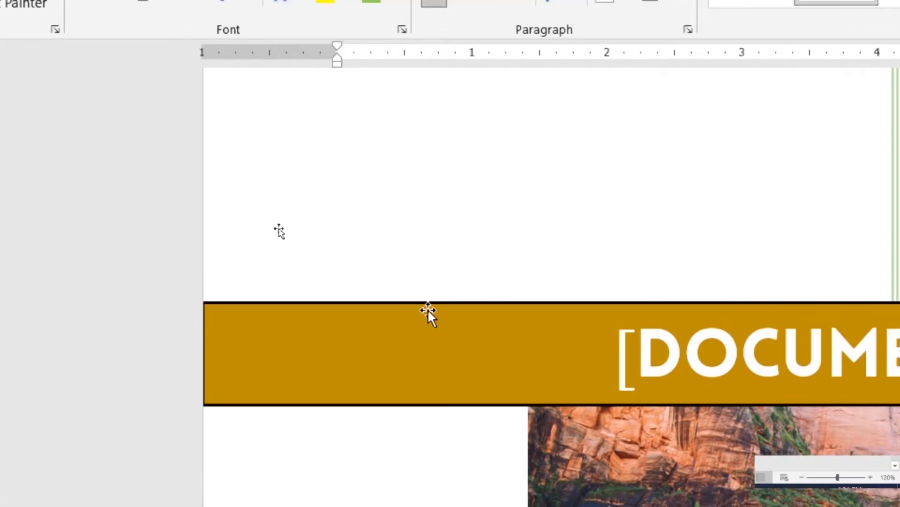
# - Set the outline weight of the title banner to 6 pt
pyautogui.click(418, 304)
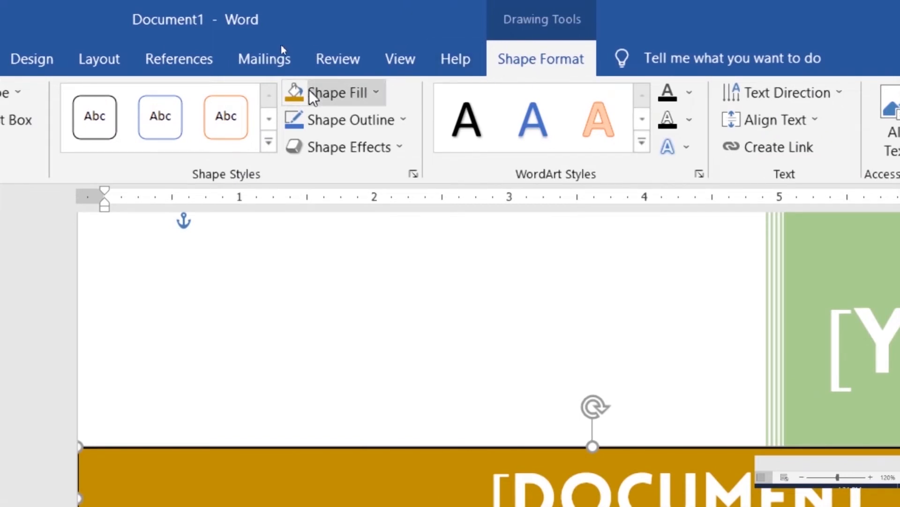
pyautogui.click(362, 118)
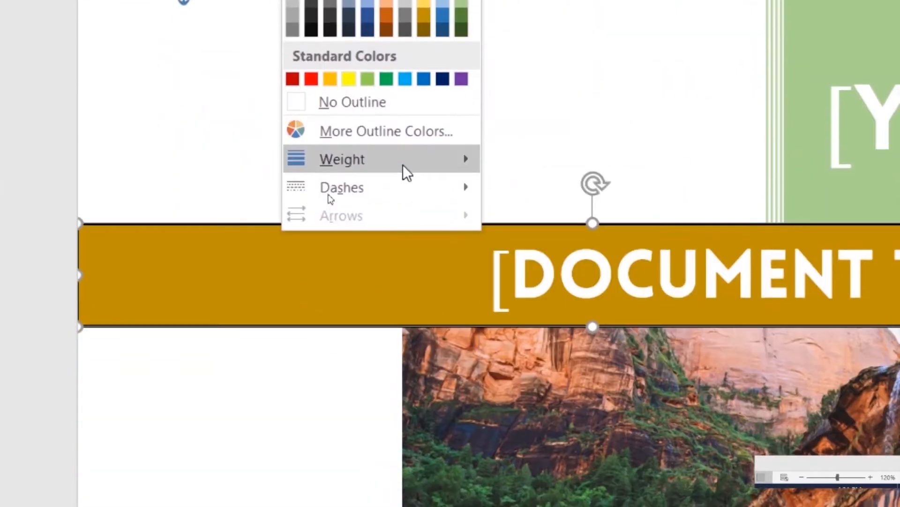
pyautogui.moveTo(402, 165)
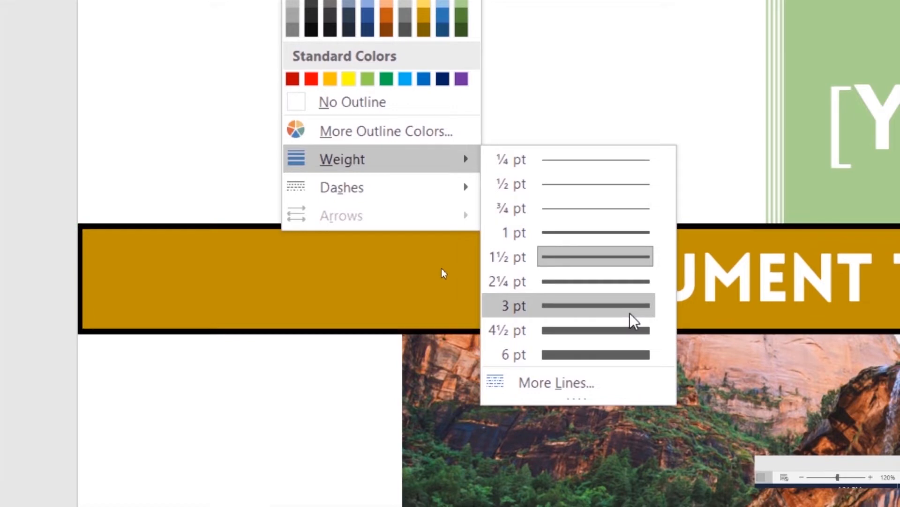
pyautogui.click(637, 365)
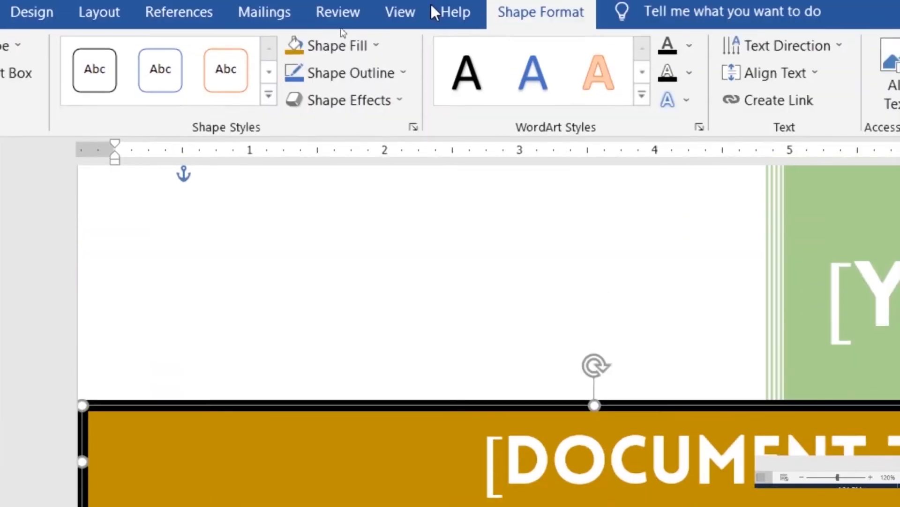
pyautogui.click(378, 72)
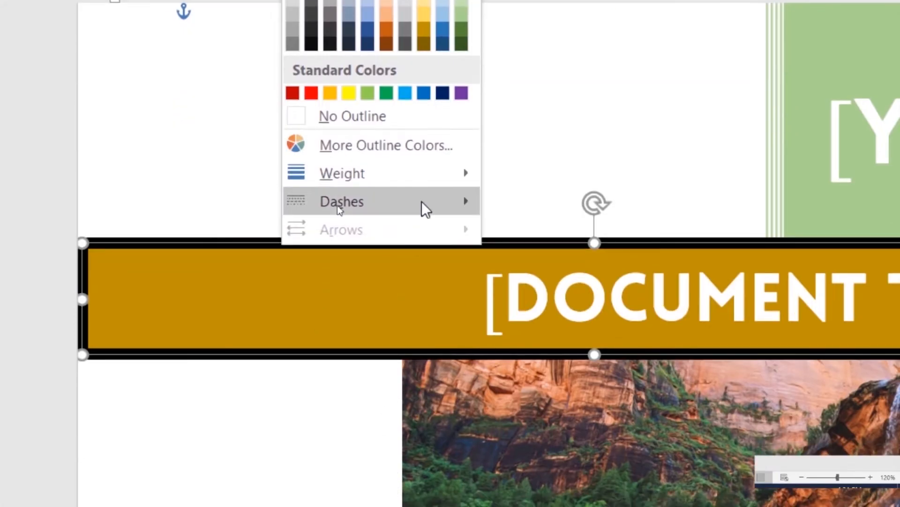
pyautogui.moveTo(422, 202)
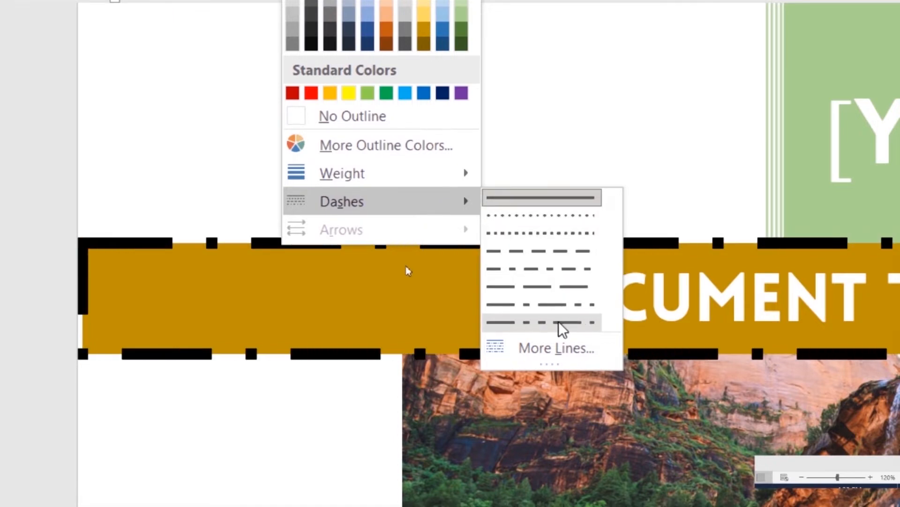
pyautogui.click(409, 302)
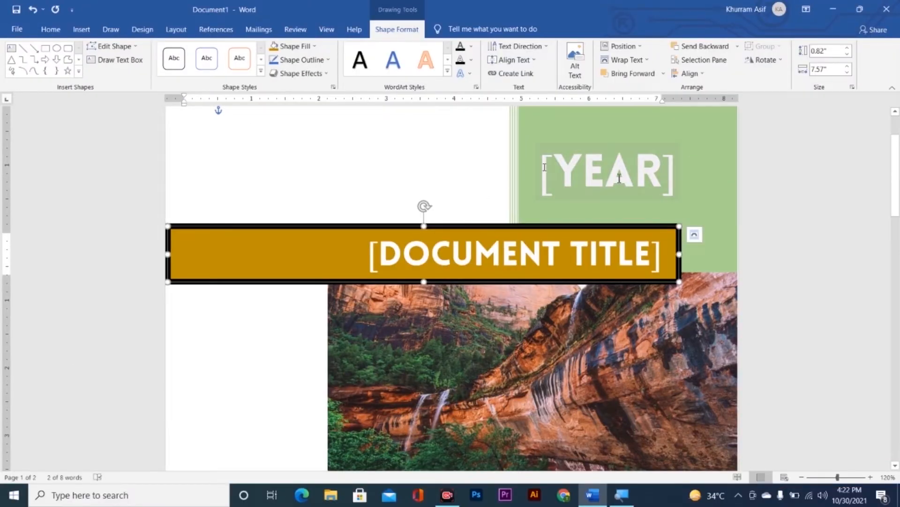
# - Replace the document title placeholder in the banner with HEALTH IS WEALTH
pyautogui.click(635, 178)
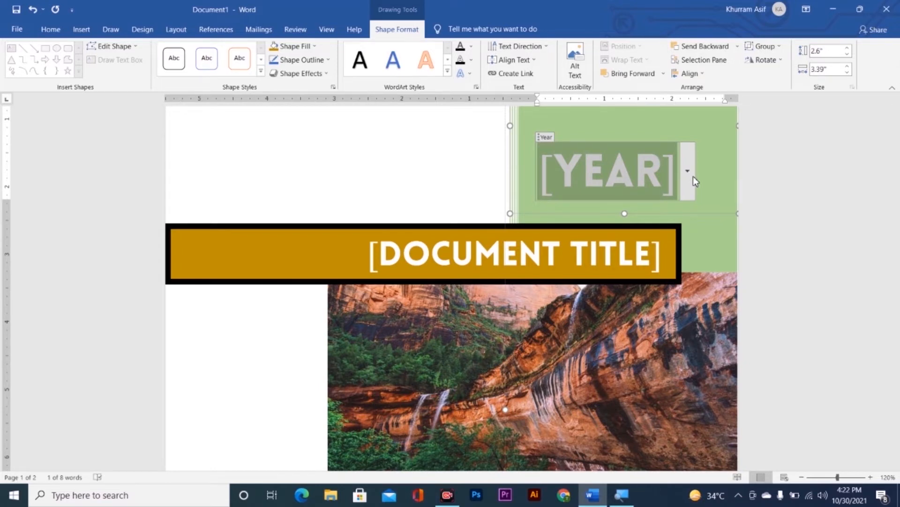
pyautogui.click(586, 255)
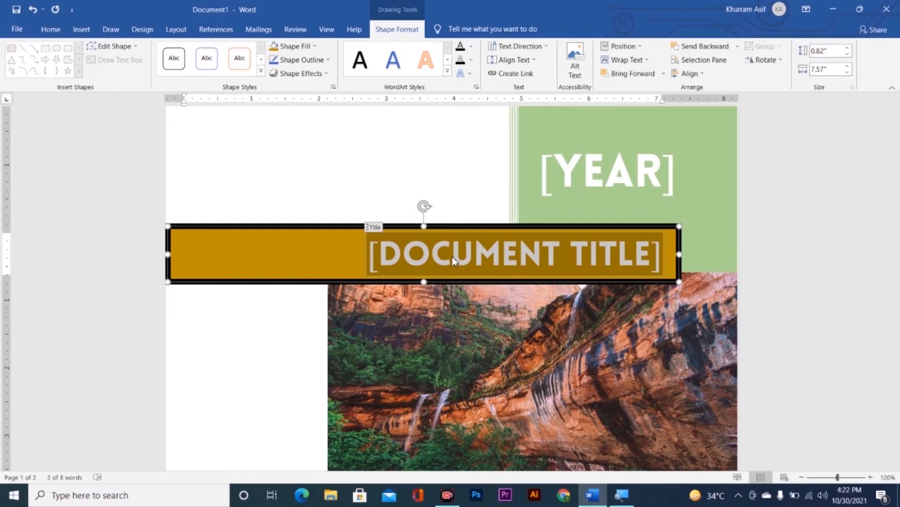
pyautogui.write('HEAL')
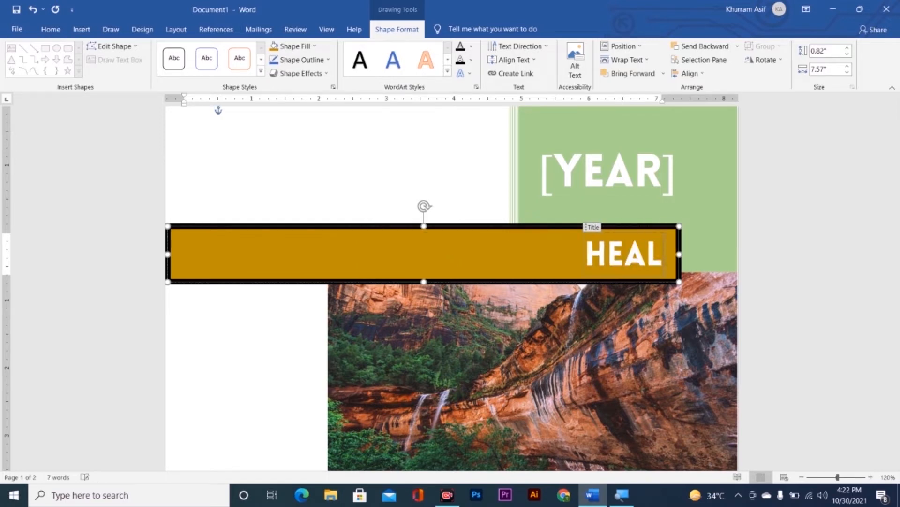
pyautogui.write('TH I')
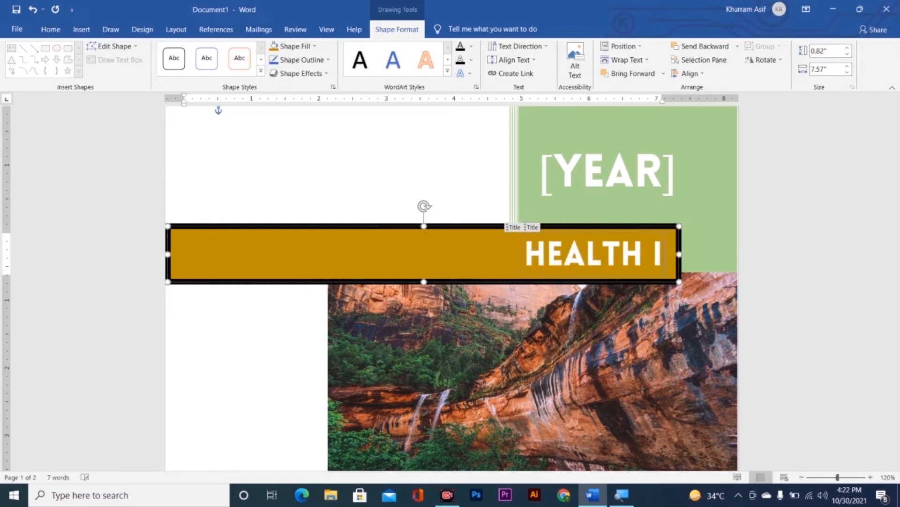
pyautogui.write('S WEALTH')
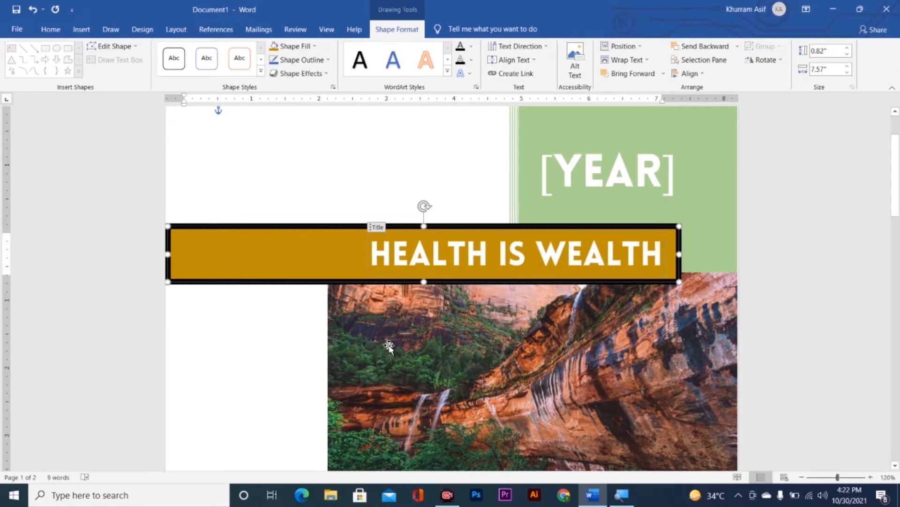
pyautogui.click(397, 198)
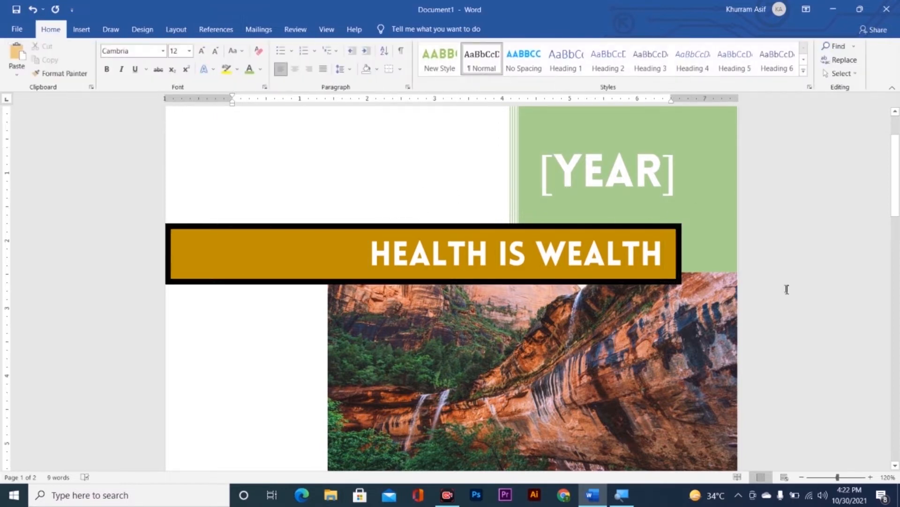
# - Remove the customized cover page from the document
pyautogui.scroll(-3, 787, 289)
pyautogui.scroll(-5, 787, 289)
pyautogui.scroll(3, 787, 288)
pyautogui.scroll(8, 786, 286)
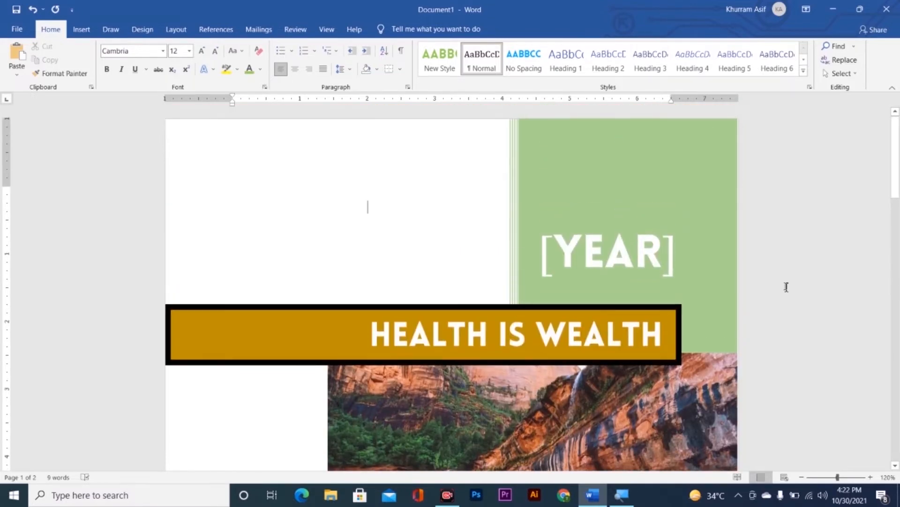
pyautogui.click(81, 29)
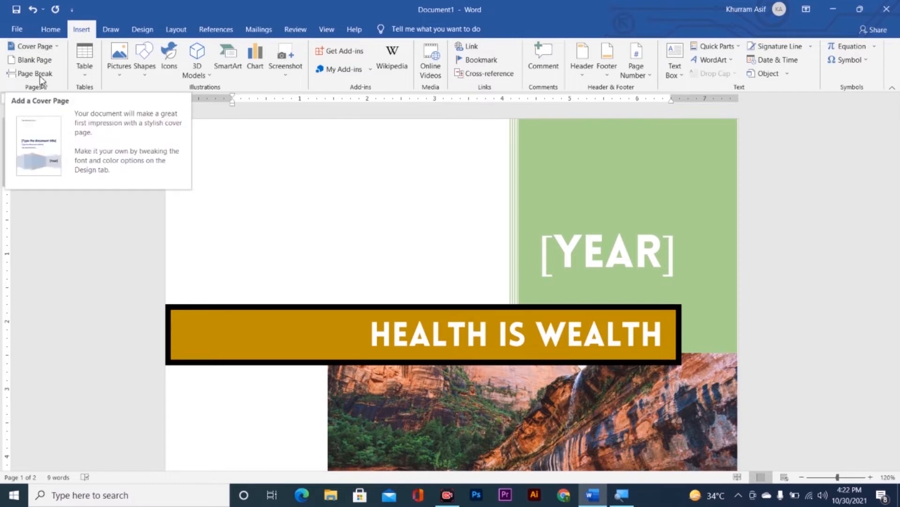
pyautogui.click(8, 64)
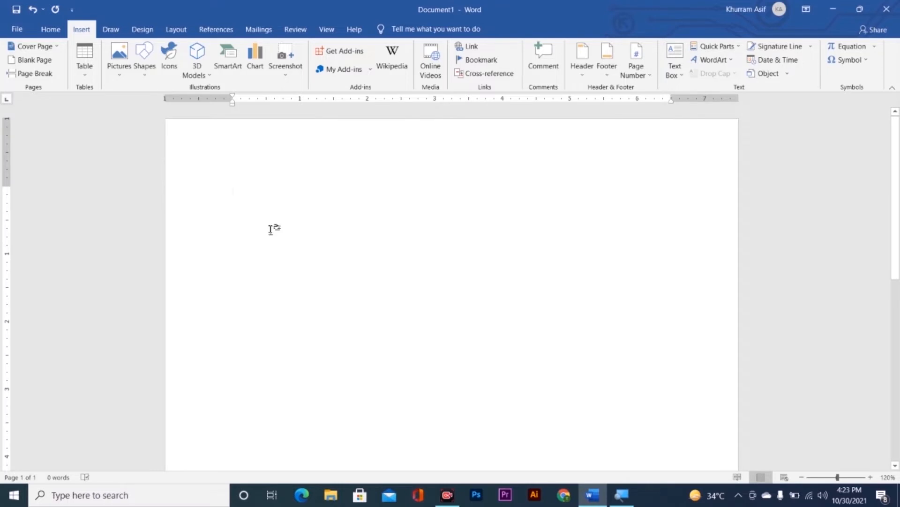
# - Add a new page to the empty document and undo the addition
pyautogui.hotkey('ctrl', 'Return')
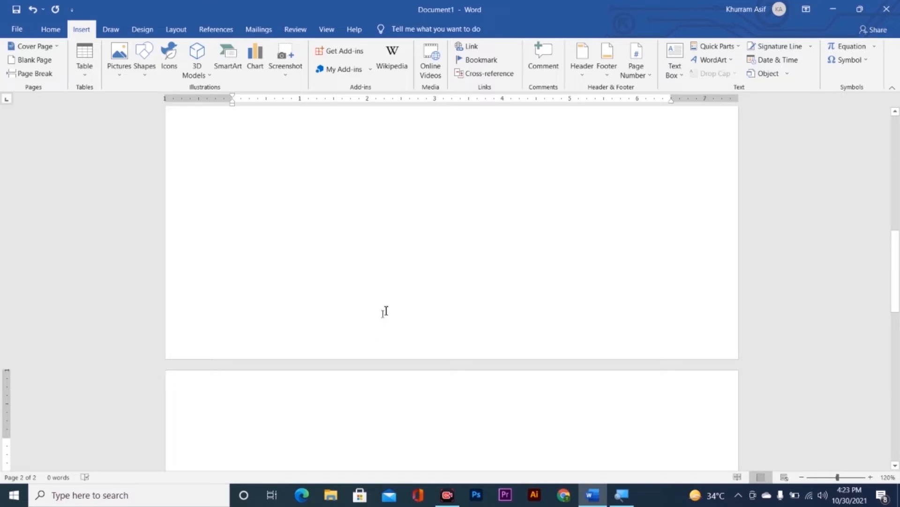
pyautogui.hotkey('ctrl', 'z')
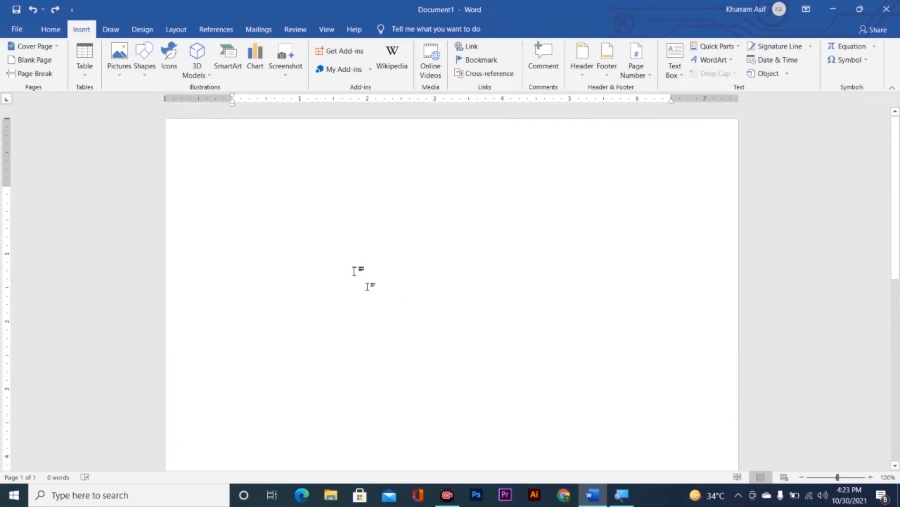
# - Generate two paragraphs of sample text with the formula =rand(2)
pyautogui.write('=rand(')
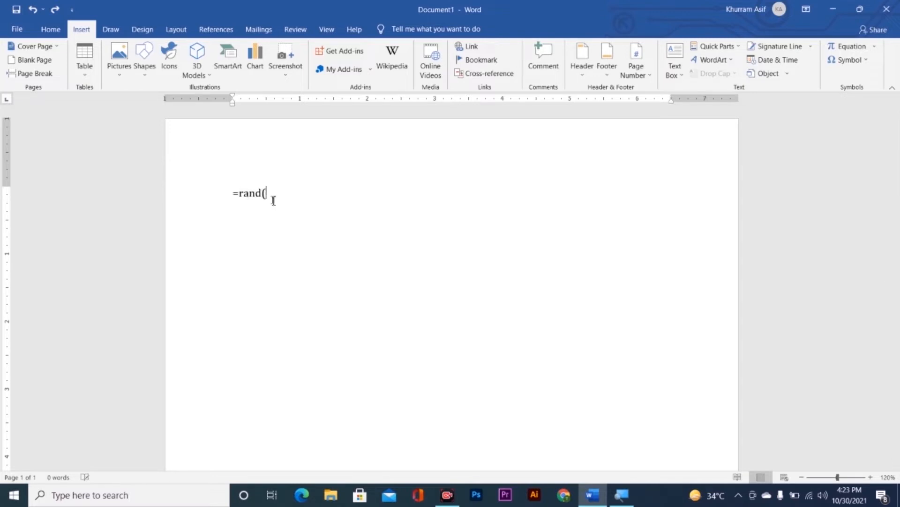
pyautogui.write('2)')
pyautogui.press('Return')
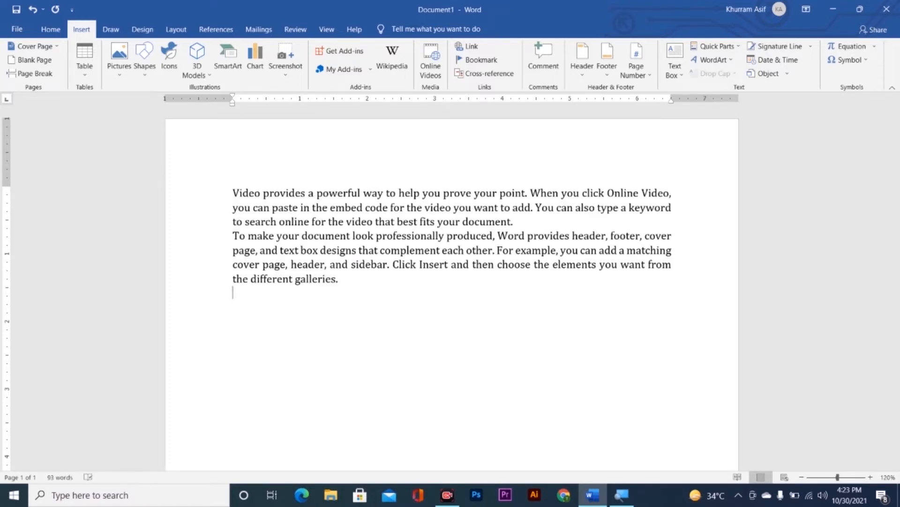
# - Insert a blank page after the end of the first sample paragraph
pyautogui.click(543, 221)
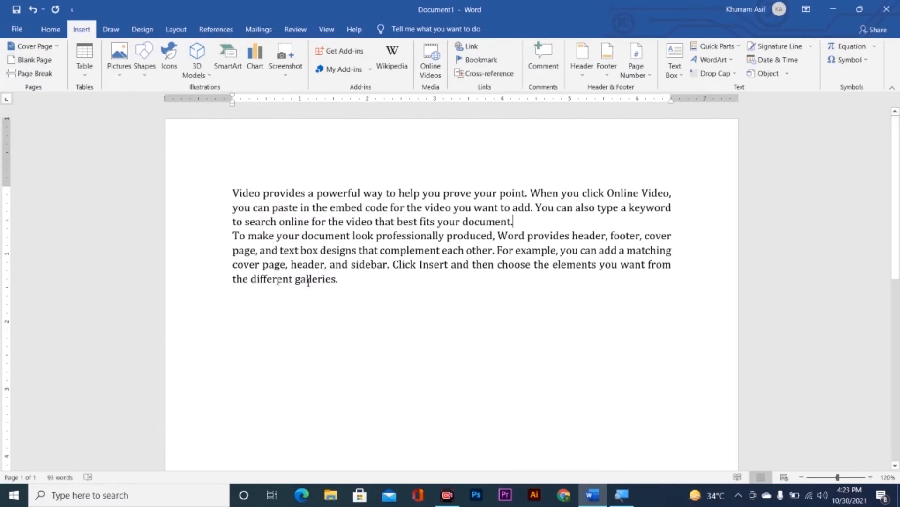
pyautogui.click(528, 224)
pyautogui.keyDown('ctrl'); pyautogui.scroll(6, 528, 224); pyautogui.keyUp('ctrl')
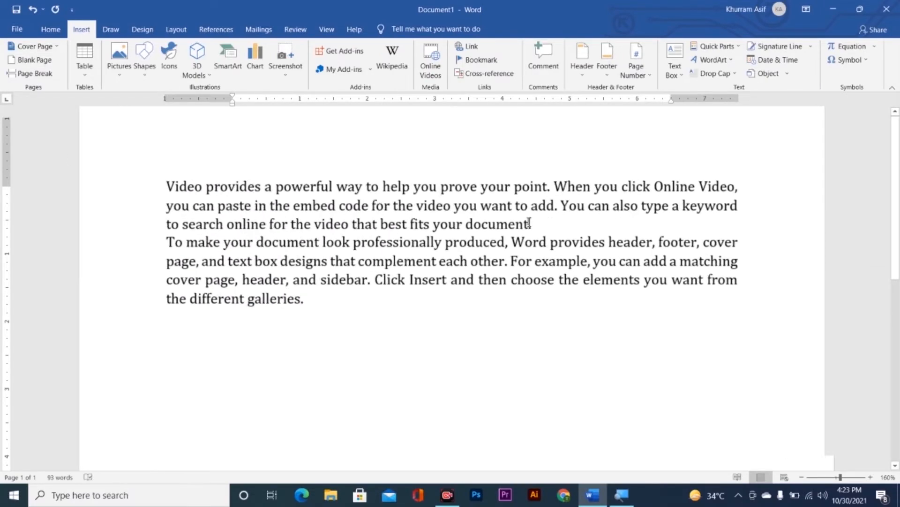
pyautogui.scroll(1, 540, 224)
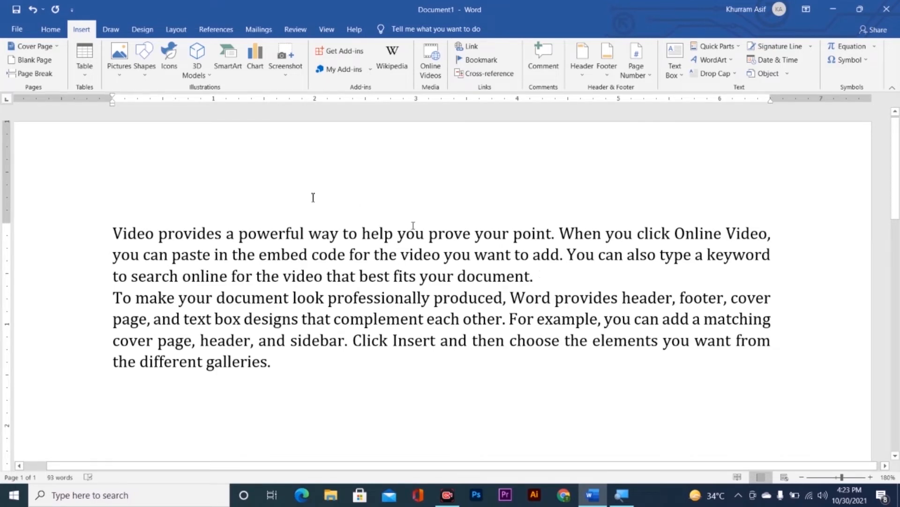
pyautogui.click(40, 62)
# - Check how the blank page separates the two paragraphs, and undo its insertion
pyautogui.scroll(10, 662, 317)
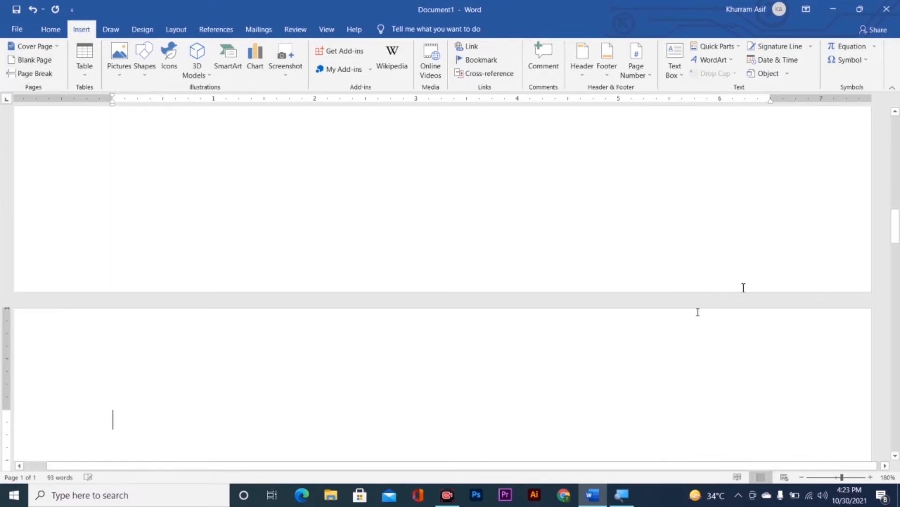
pyautogui.scroll(-10, 545, 328)
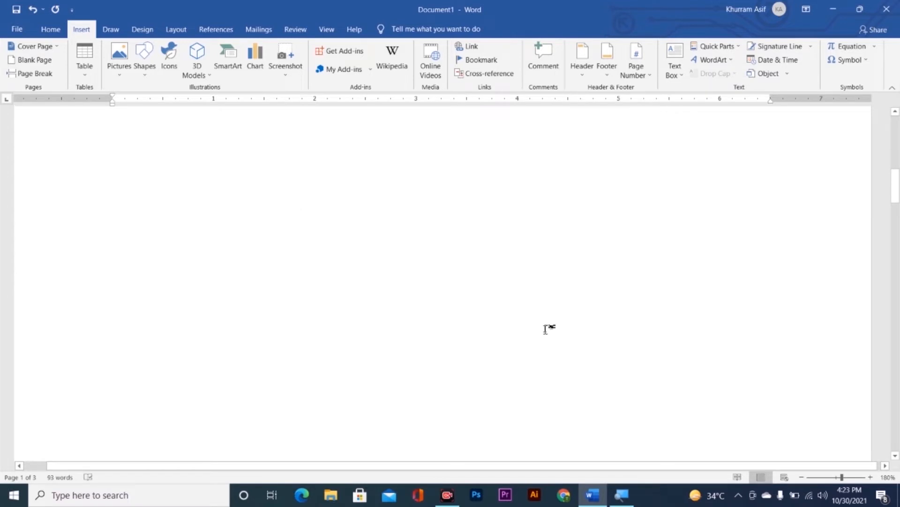
pyautogui.keyDown('ctrl'); pyautogui.scroll(-2, 544, 328); pyautogui.keyUp('ctrl')
pyautogui.scroll(-8, 537, 310)
pyautogui.scroll(-2, 539, 311)
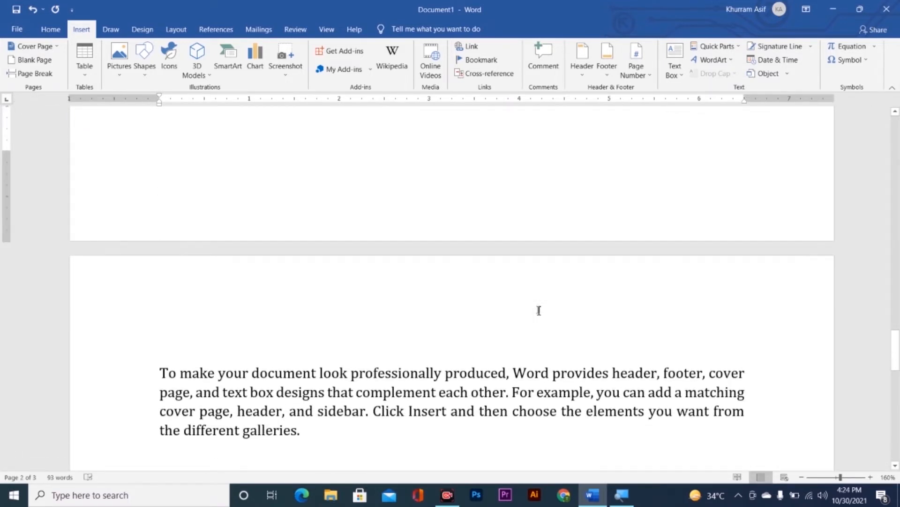
pyautogui.scroll(-2, 539, 310)
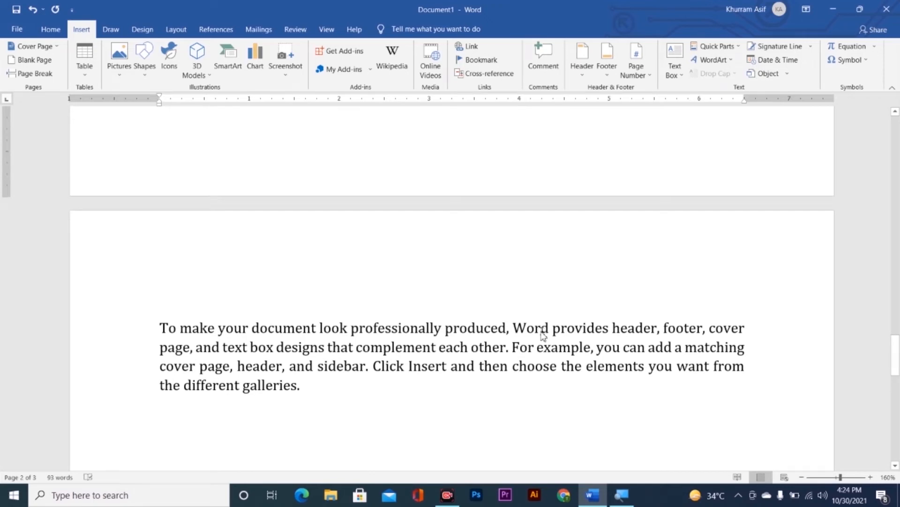
pyautogui.hotkey('ctrl', 'z')
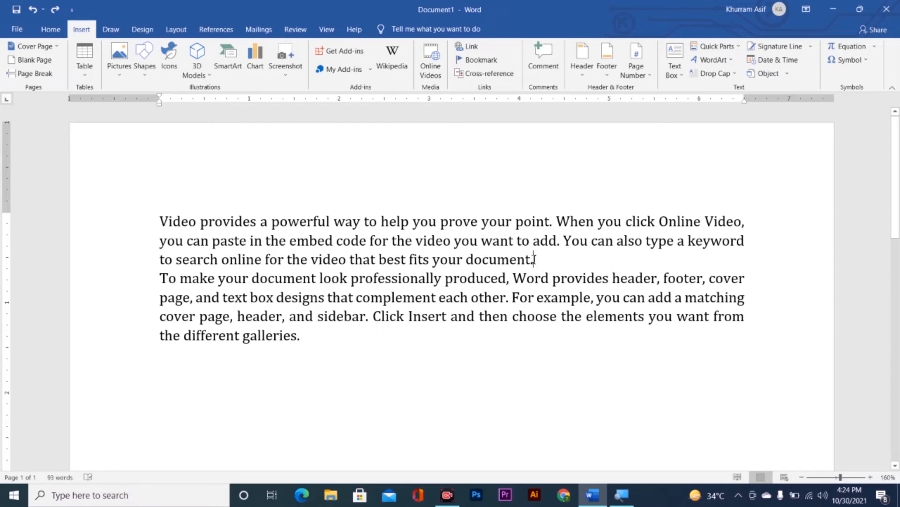
# - Insert a page break after the first paragraph and check where the second paragraph starts
pyautogui.click(53, 75)
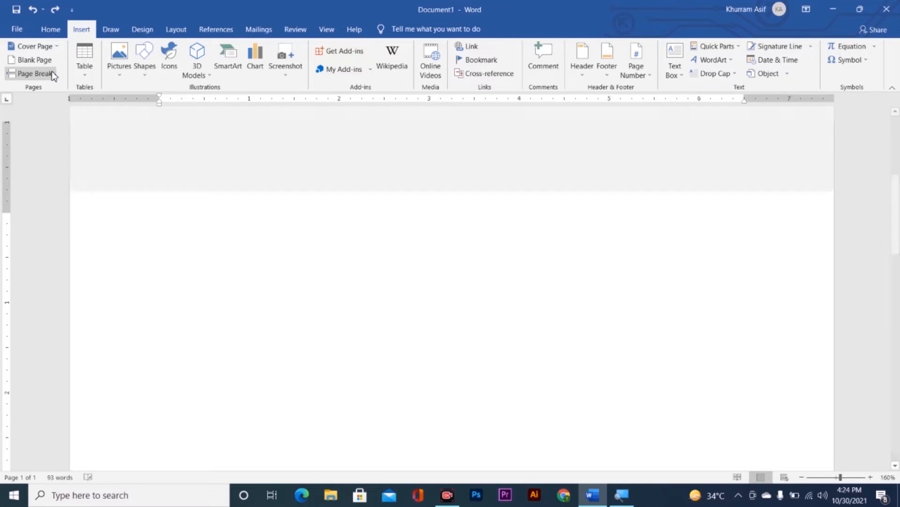
pyautogui.scroll(13, 870, 323)
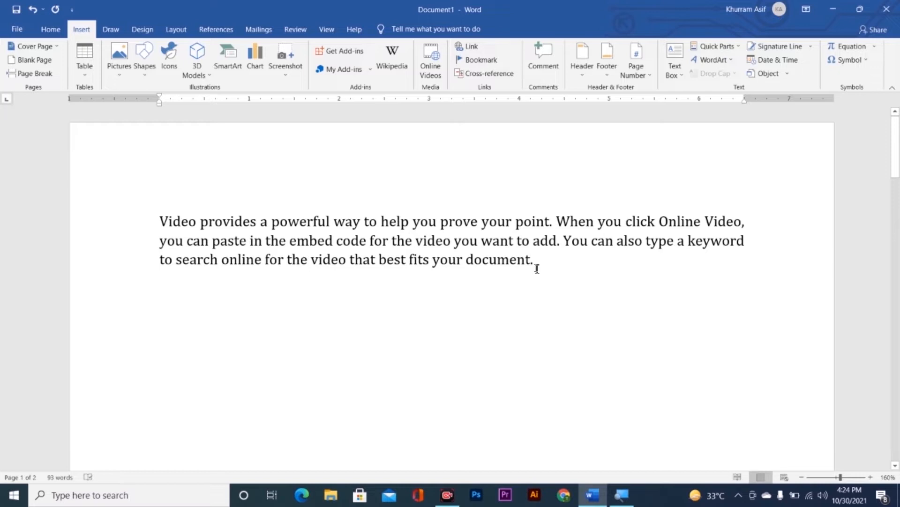
pyautogui.scroll(-8, 537, 272)
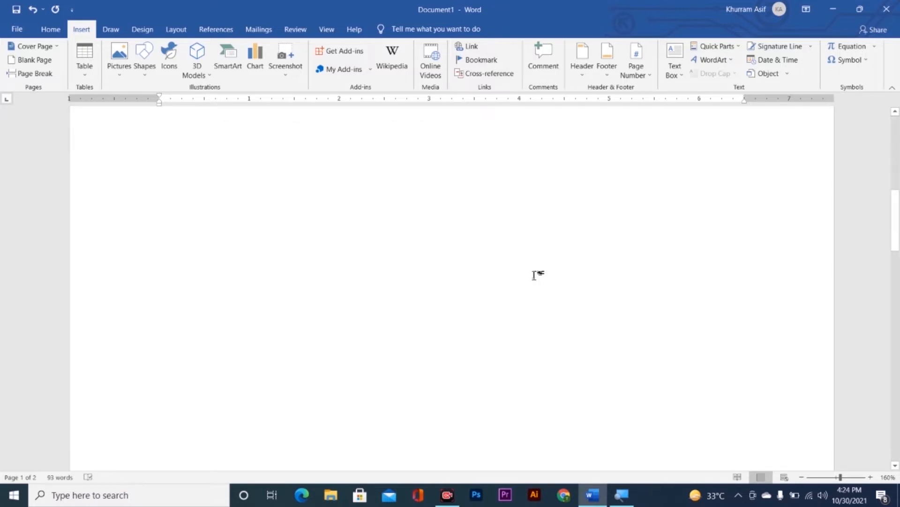
pyautogui.scroll(-5, 537, 275)
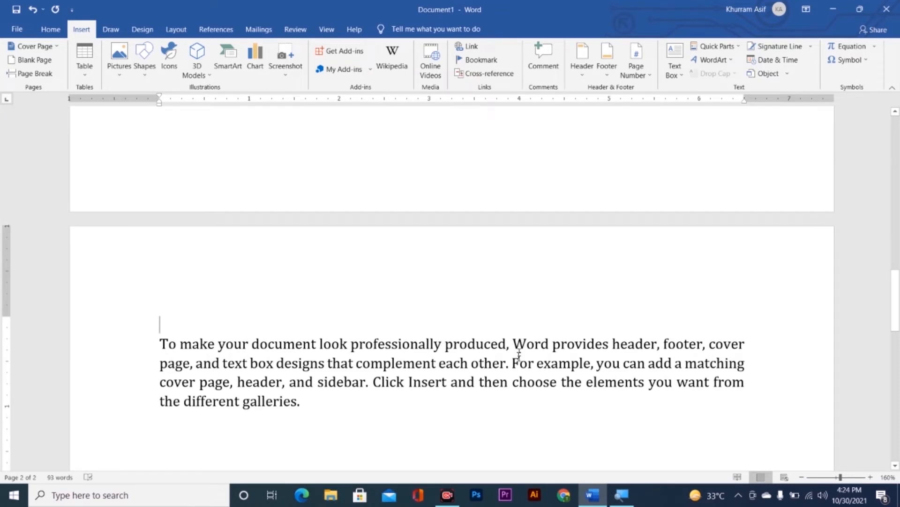
pyautogui.scroll(-2, 517, 358)
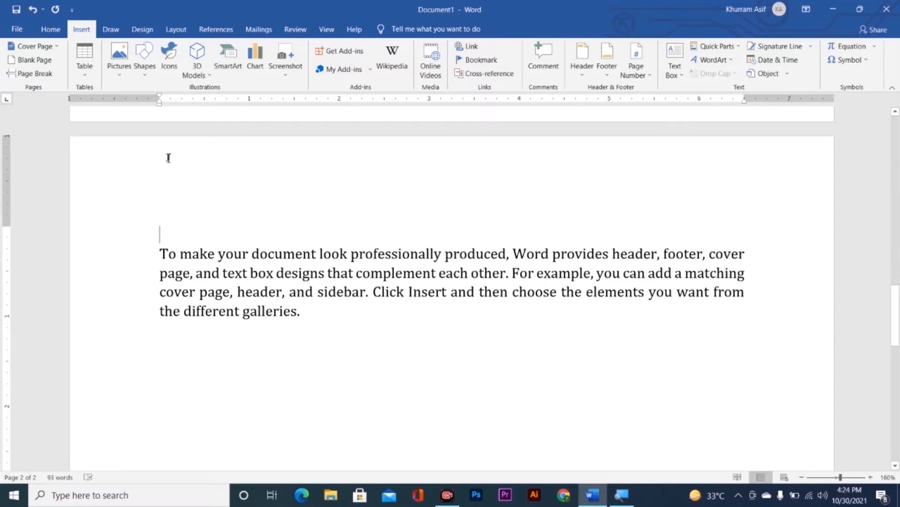
pyautogui.scroll(6, 291, 213)
pyautogui.scroll(-6, 495, 420)
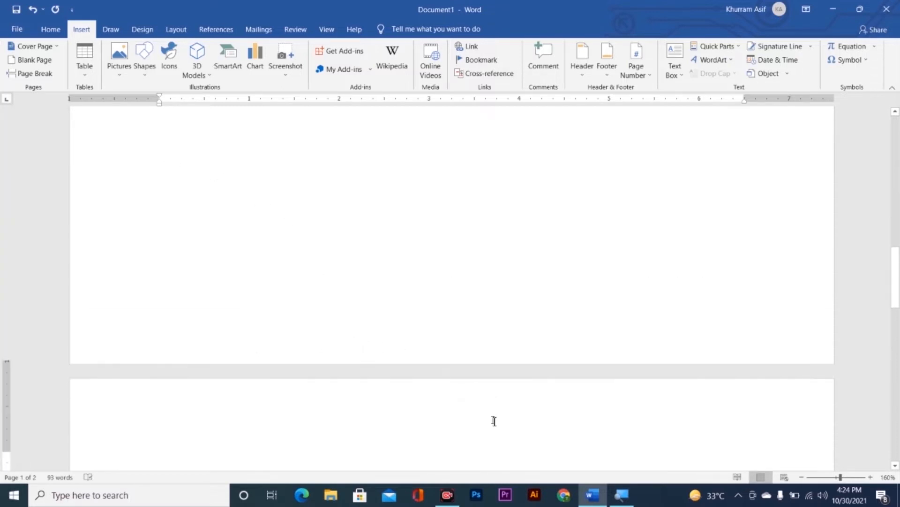
# - Delete both sample paragraphs and the page break between them to empty the document
pyautogui.moveTo(324, 361); pyautogui.dragTo(111, 286)
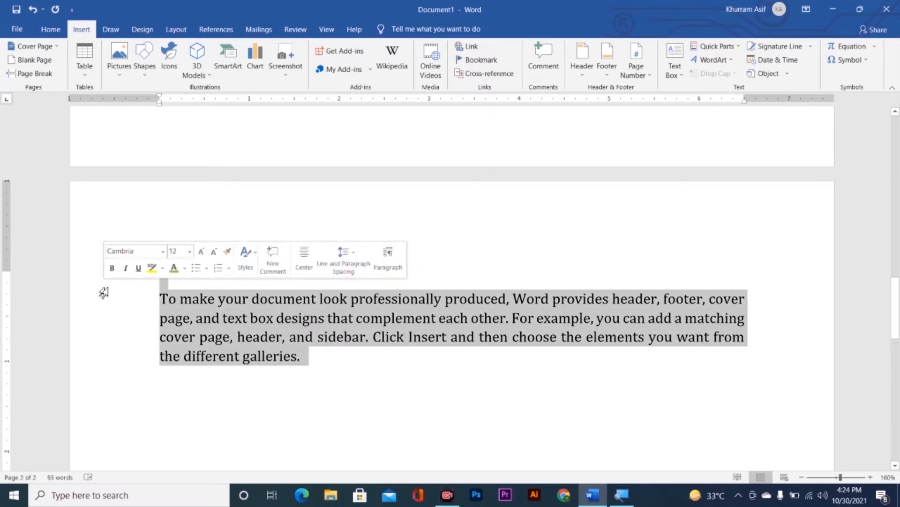
pyautogui.press('Delete')
pyautogui.press('BackSpace')
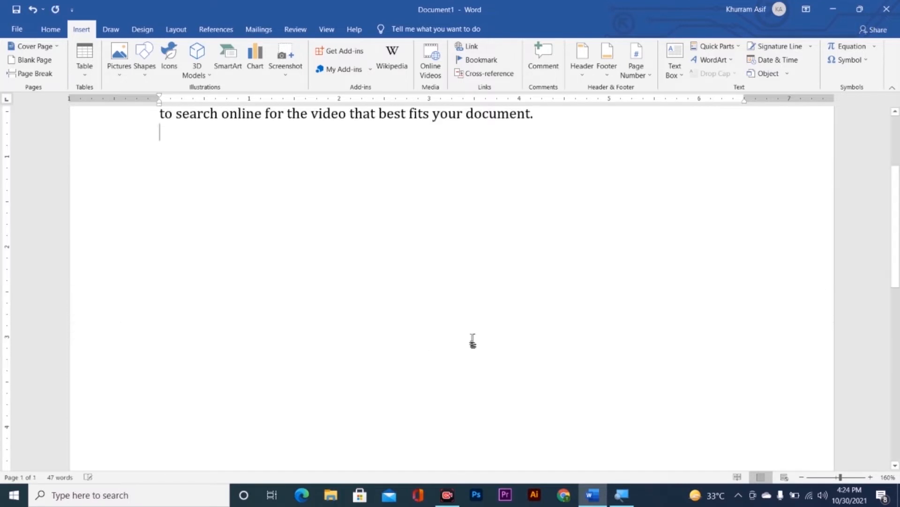
pyautogui.scroll(3, 471, 339)
pyautogui.moveTo(563, 262); pyautogui.dragTo(63, 197)
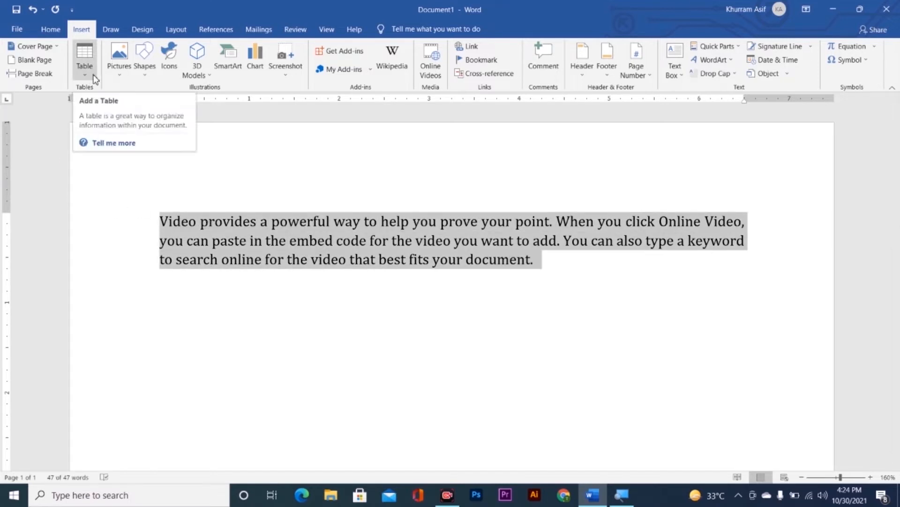
pyautogui.press('Delete')
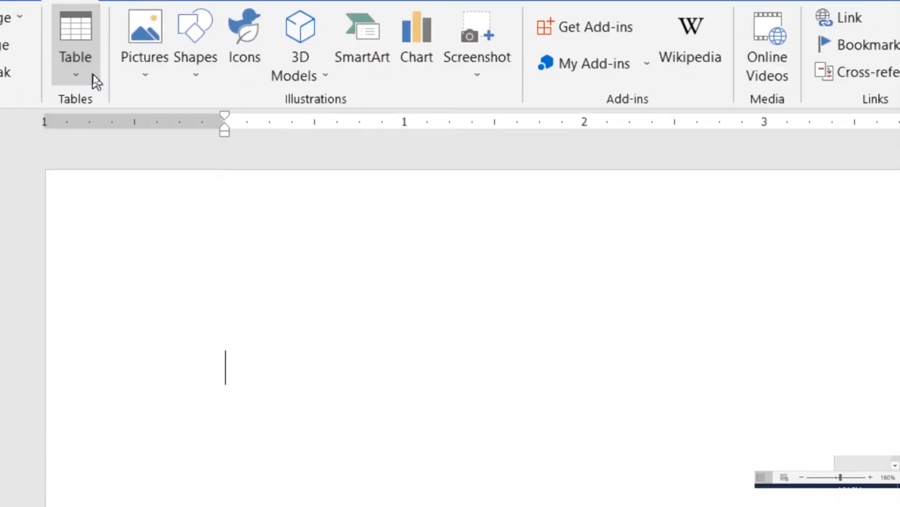
# - Insert a table with 20 columns and 20 rows, and undo the insertion
pyautogui.click(96, 80)
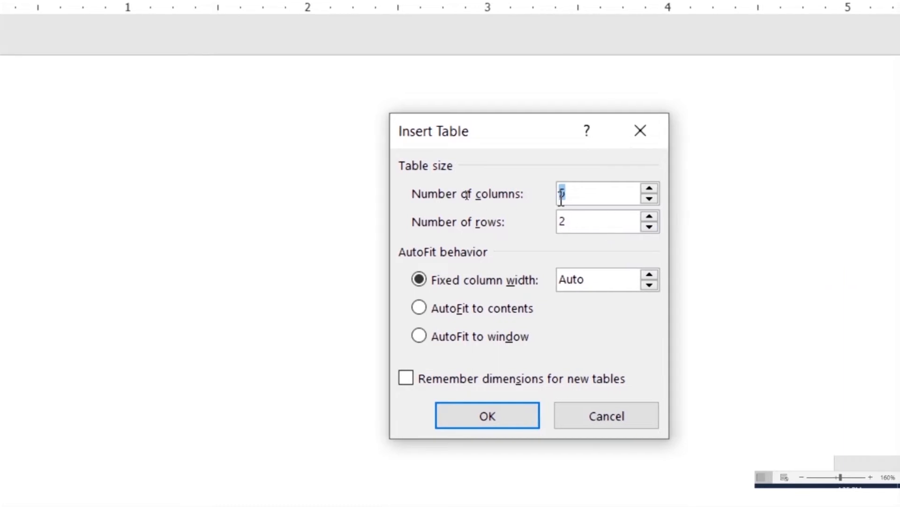
pyautogui.write('20')
pyautogui.click(572, 223)
pyautogui.write('0')
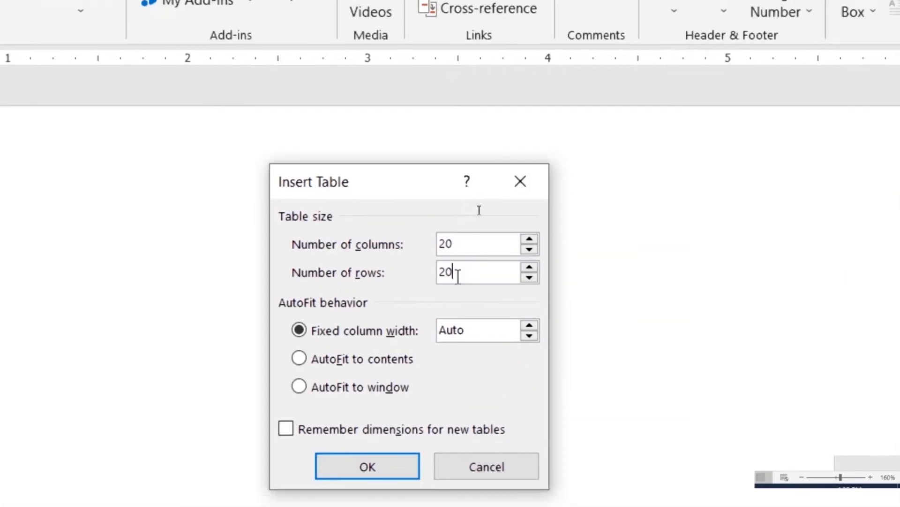
pyautogui.click(372, 444)
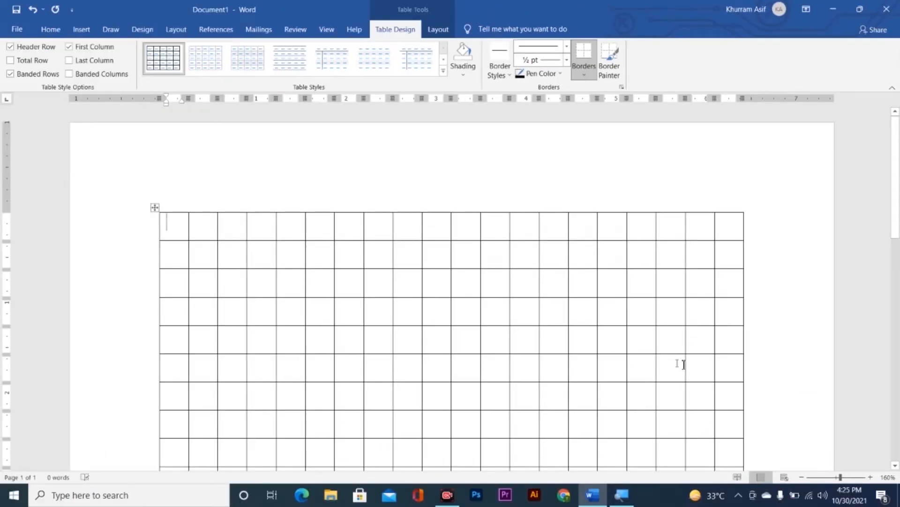
pyautogui.hotkey('ctrl', 'z')
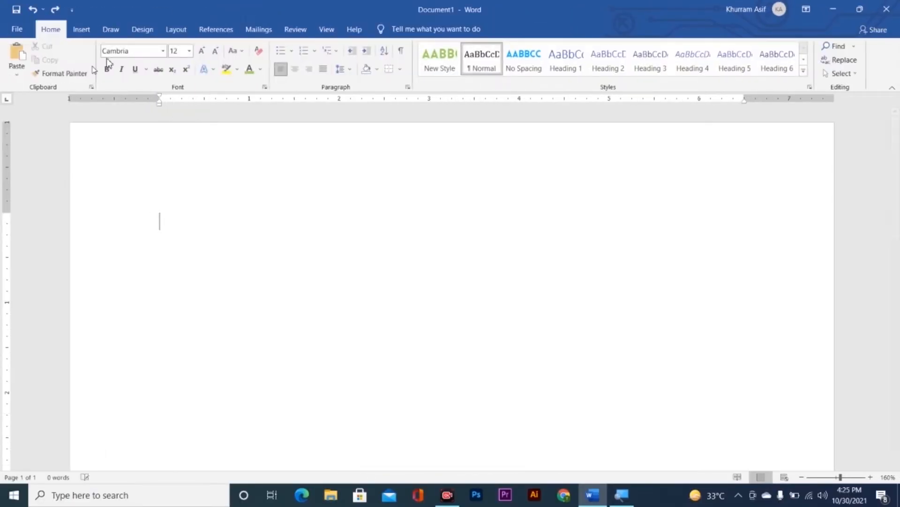
# - Insert a table with 5 columns and 5 rows using the automatic fixed column width, and undo the insertion
pyautogui.click(82, 29)
pyautogui.click(76, 70)
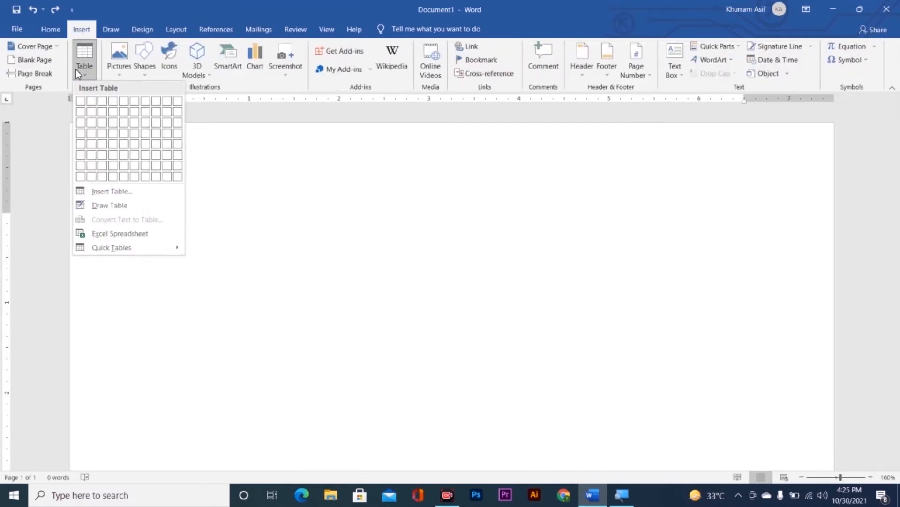
pyautogui.click(141, 198)
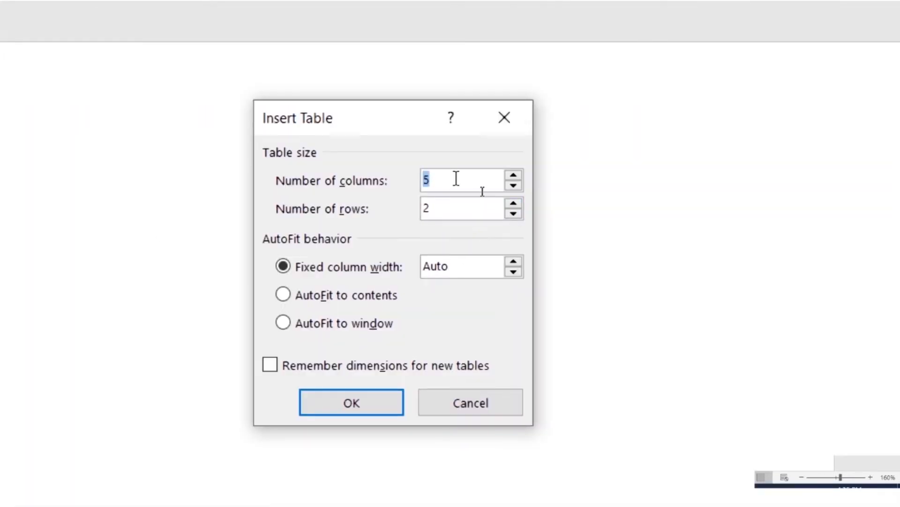
pyautogui.click(467, 211)
pyautogui.press('BackSpace')
pyautogui.write('5')
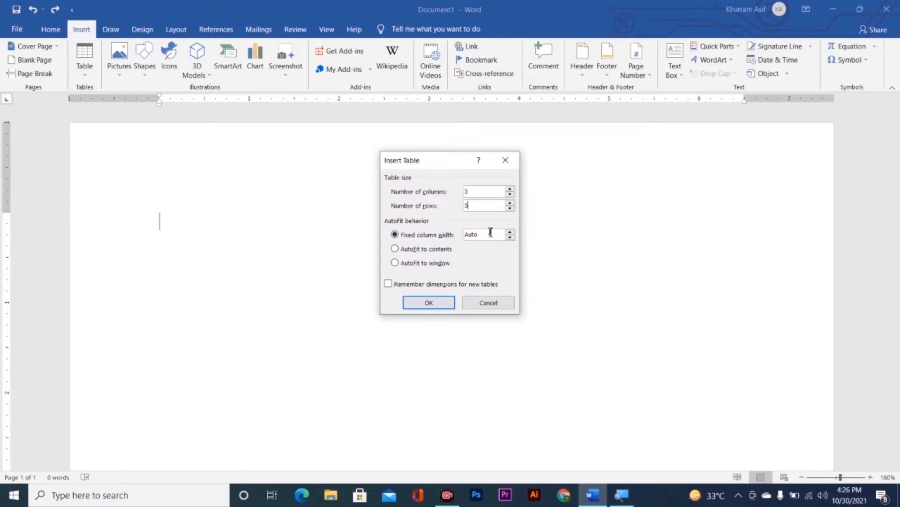
pyautogui.click(428, 303)
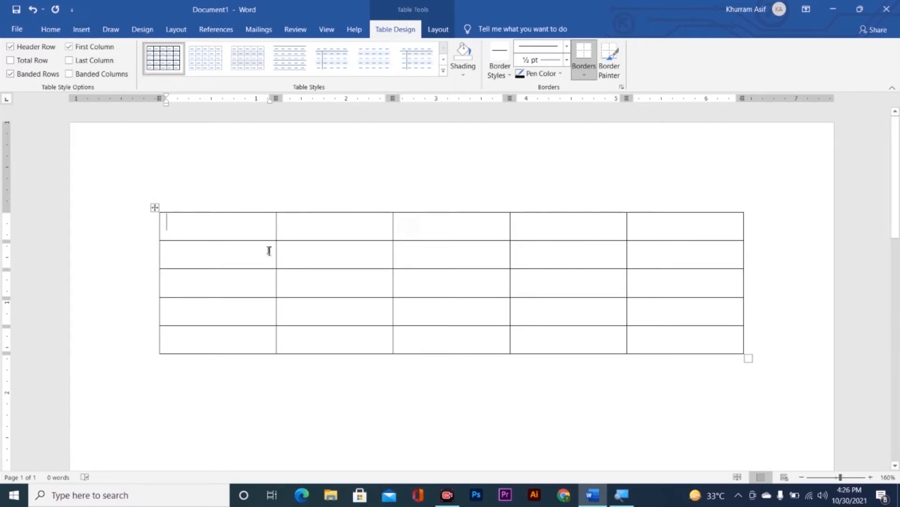
pyautogui.hotkey('ctrl', 'z')
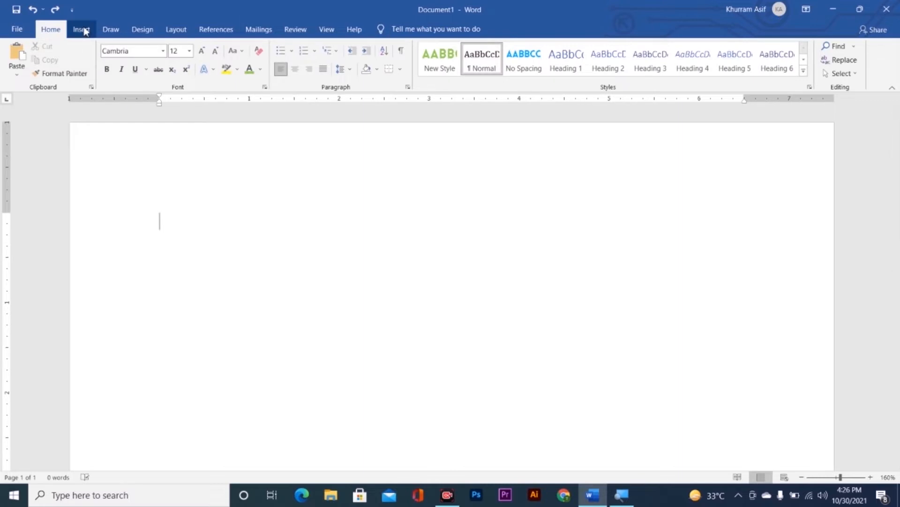
# - Insert a table with 5 columns and 2 rows that autofits to its contents
pyautogui.click(81, 30)
pyautogui.click(85, 59)
pyautogui.click(123, 188)
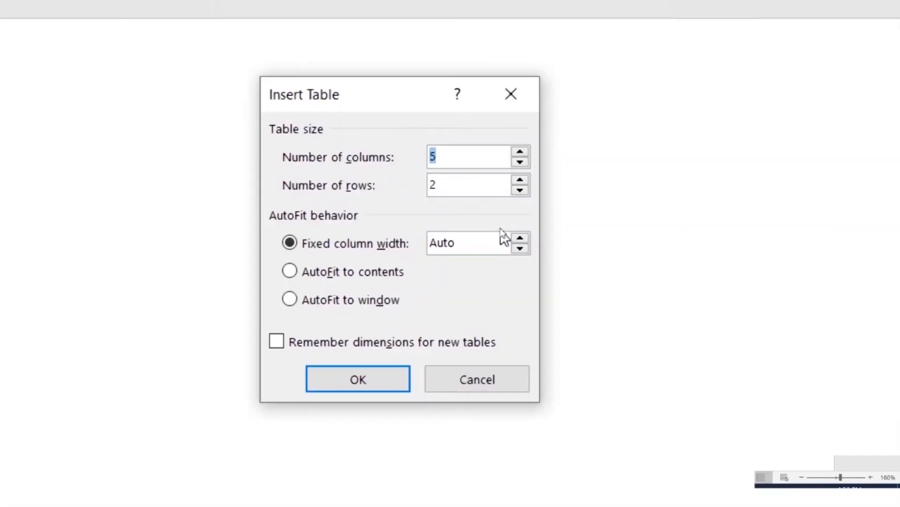
pyautogui.click(343, 278)
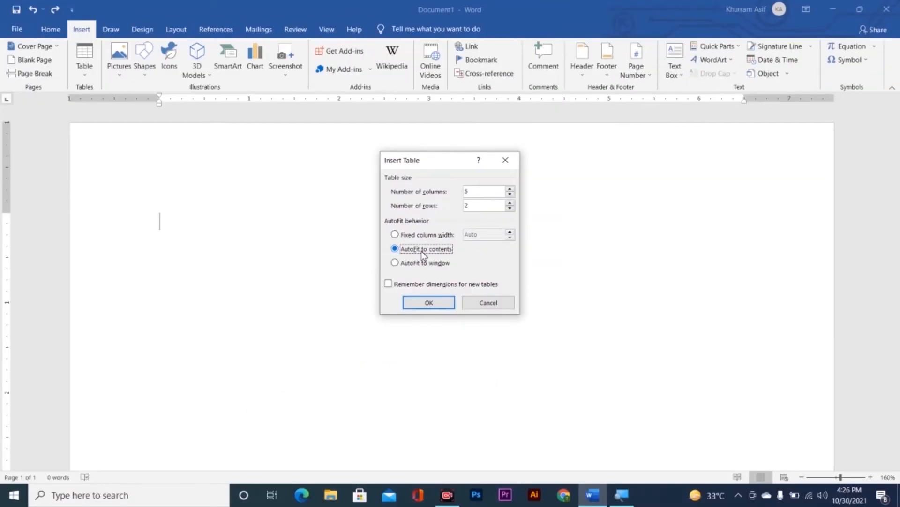
pyautogui.press('Return')
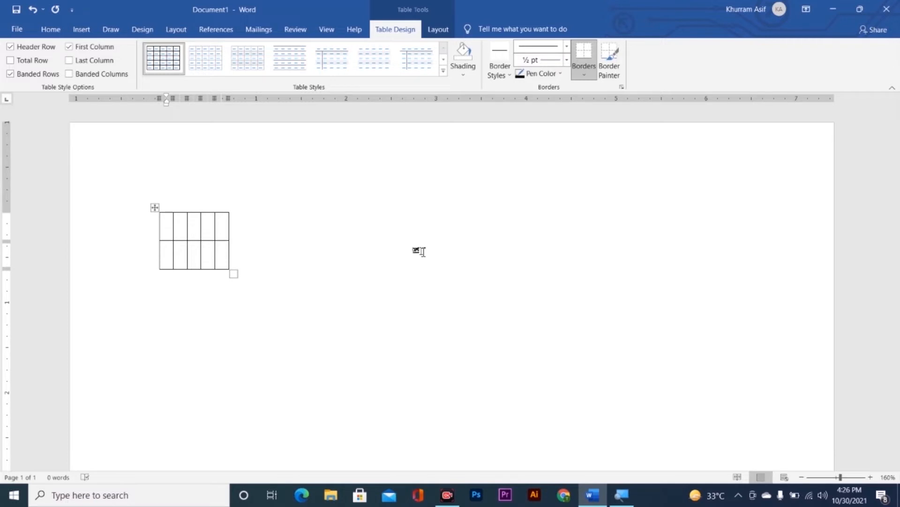
# - Fill the first three cells of the table's top row with the sample text "hflkhldf lsakdj", "kdslkjfkj" and "dksfljs"
pyautogui.write('hflkhldf lsakdj')
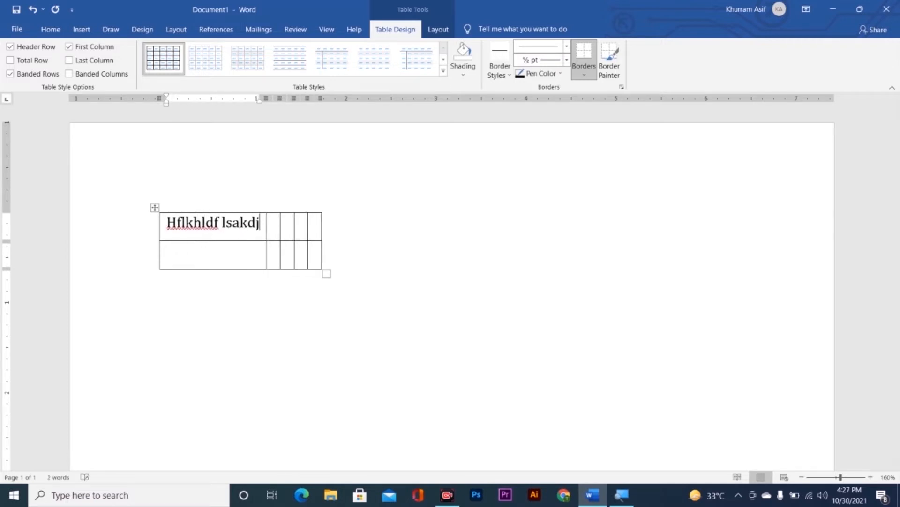
pyautogui.press('Tab')
pyautogui.write('kdslkjfkj')
pyautogui.press('Tab')
pyautogui.write('dksfljs')
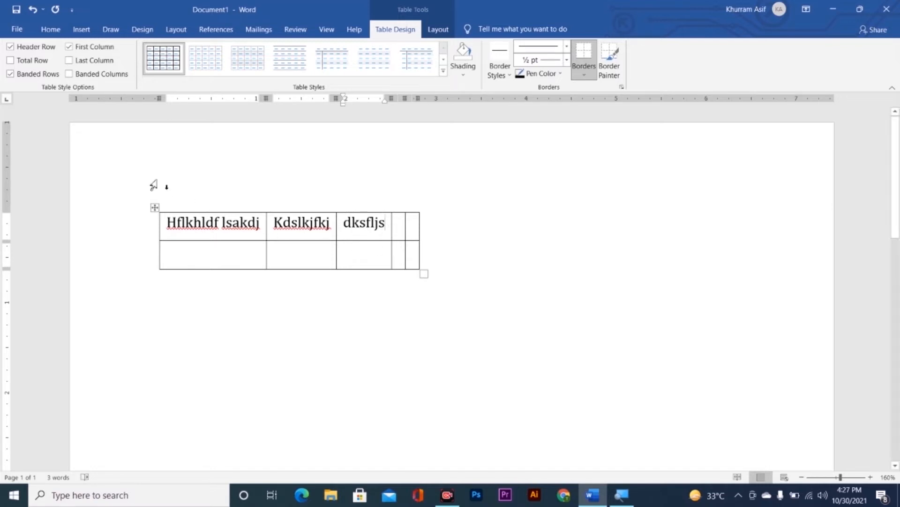
# - Delete the whole table with the sample text from the document
pyautogui.click(155, 208)
pyautogui.press('Delete')
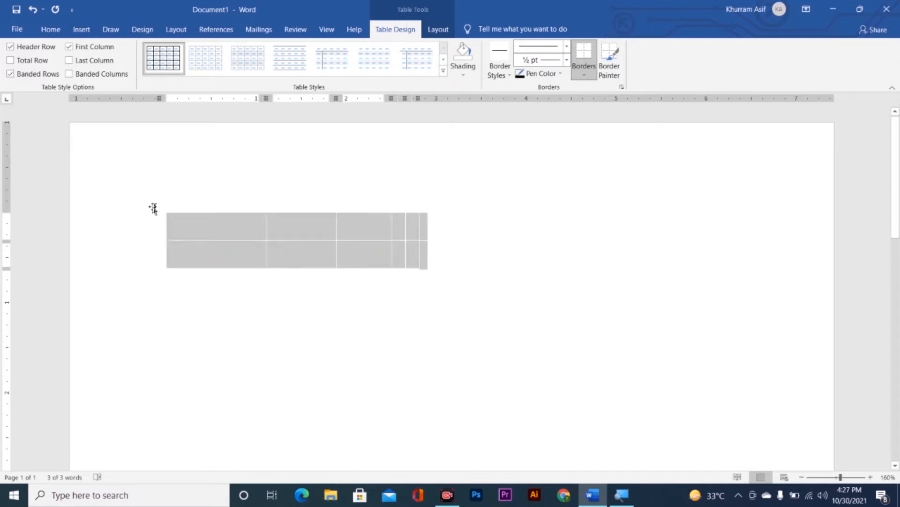
pyautogui.press('BackSpace')
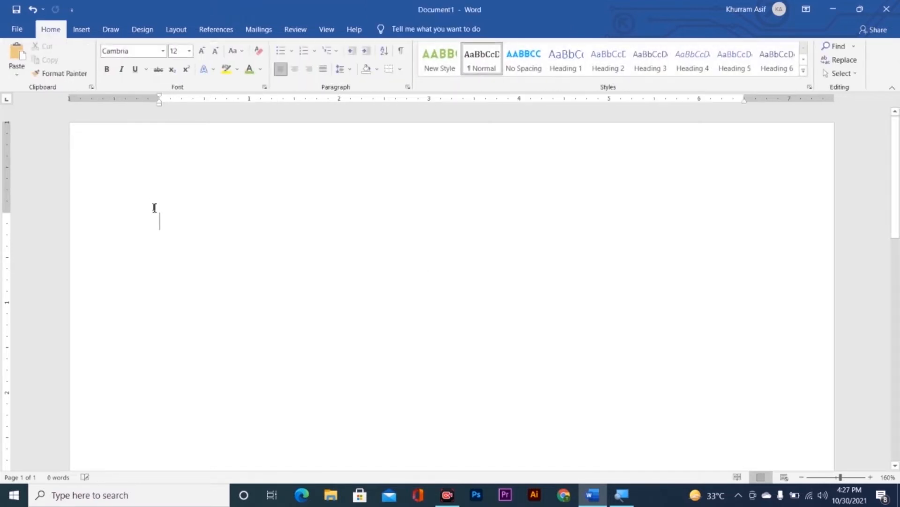
# - Insert a table with 5 columns and 2 rows that autofits to the window, and undo the insertion
pyautogui.click(81, 29)
pyautogui.click(84, 64)
pyautogui.click(115, 191)
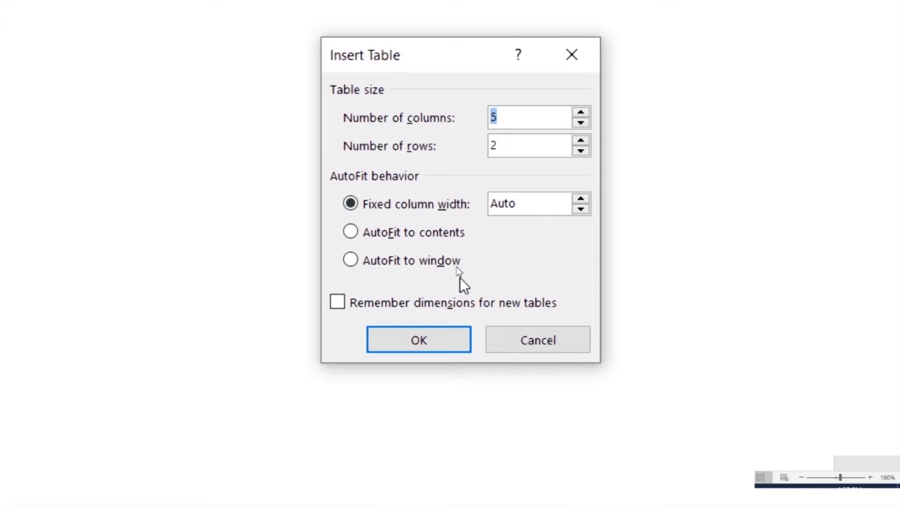
pyautogui.click(582, 198)
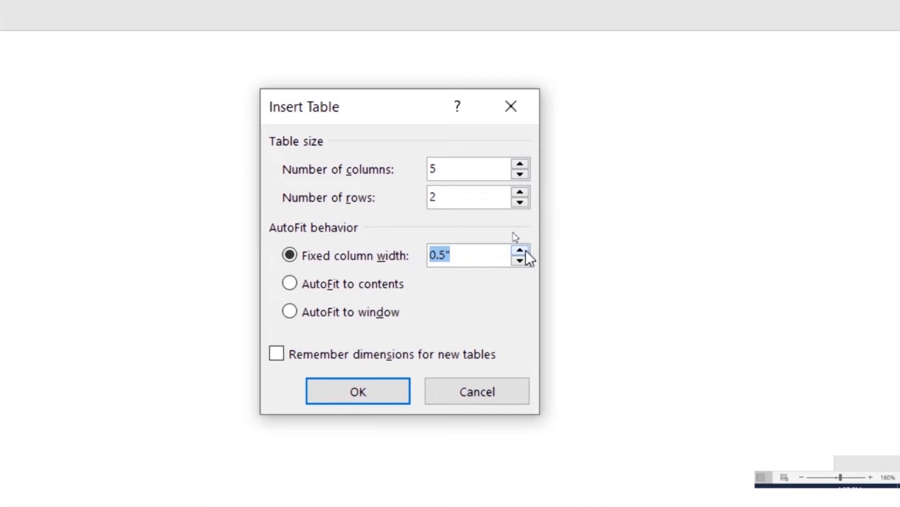
pyautogui.click(334, 317)
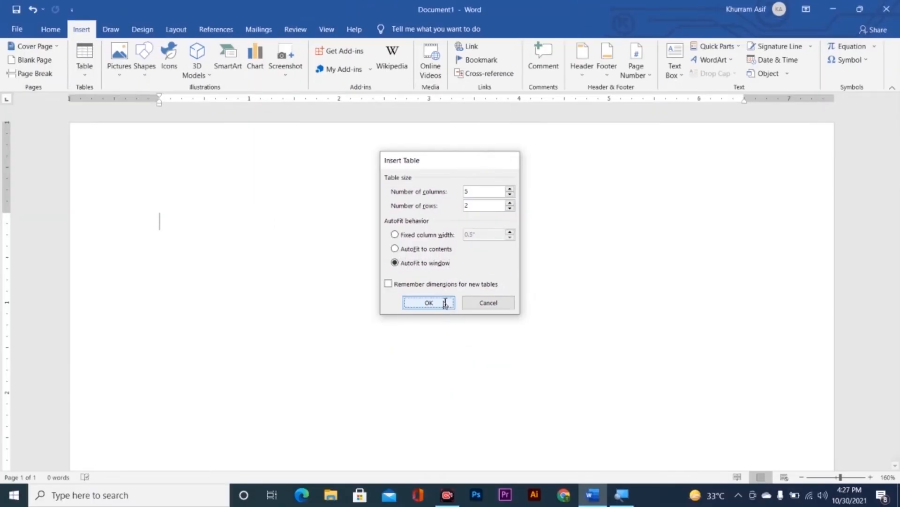
pyautogui.click(392, 395)
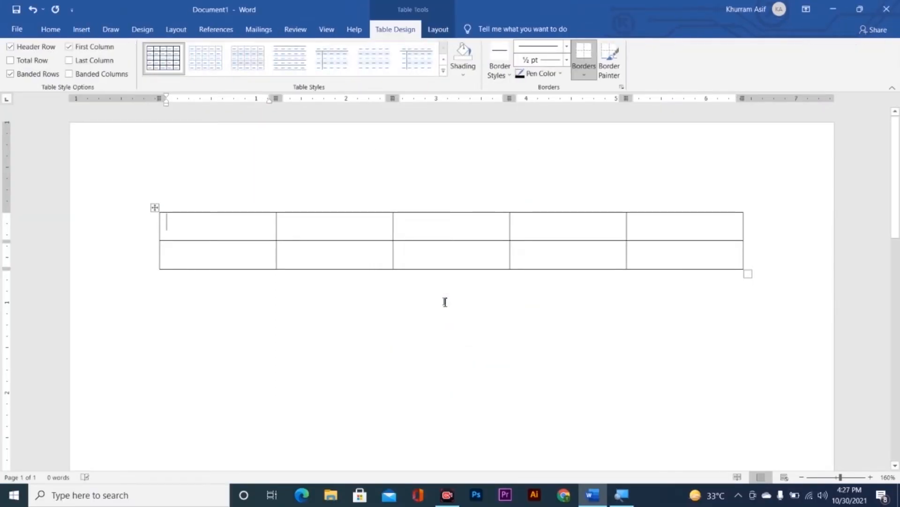
pyautogui.hotkey('ctrl', 'z')
# - Insert a table with 5 columns and 2 rows using a fixed column width of 0.6"
pyautogui.click(81, 29)
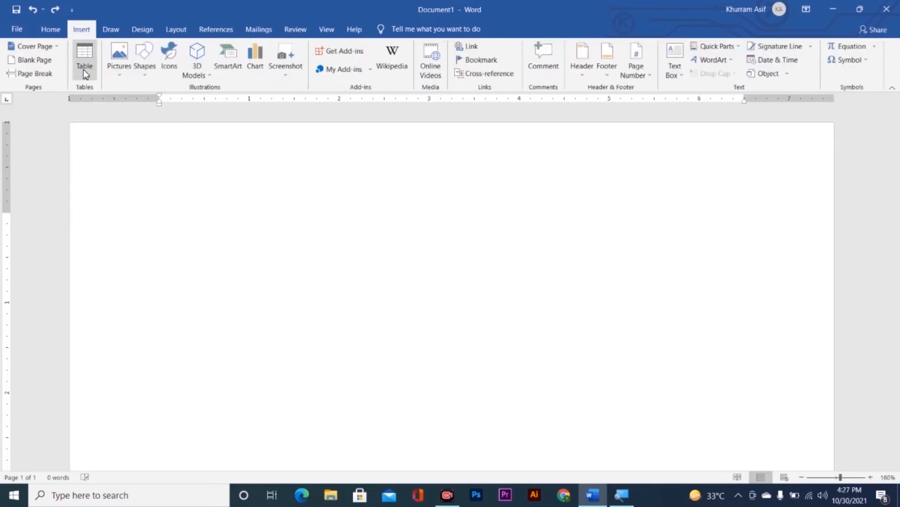
pyautogui.click(84, 74)
pyautogui.click(115, 190)
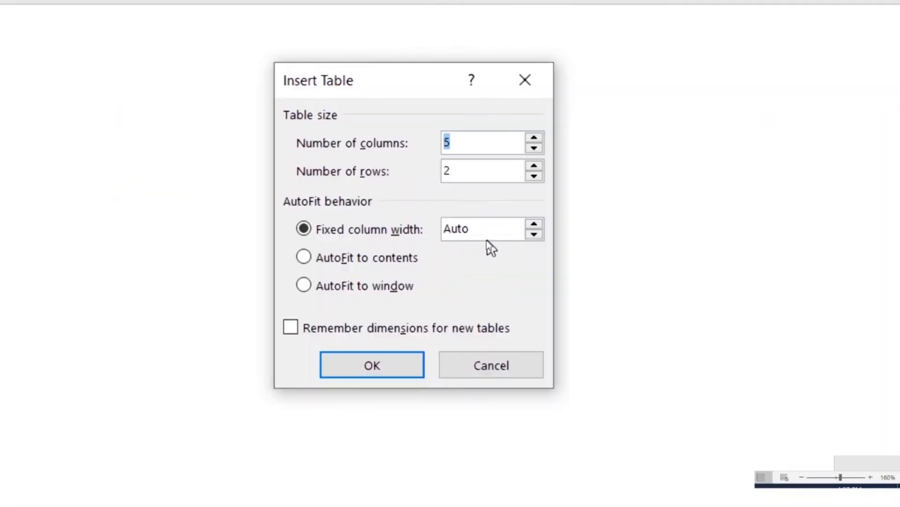
pyautogui.click(534, 226)
pyautogui.click(534, 226)
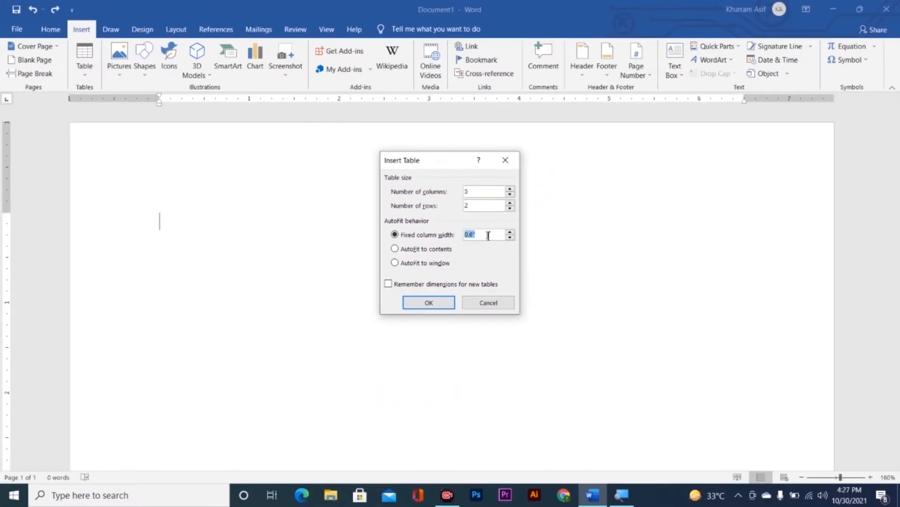
pyautogui.press('Return')
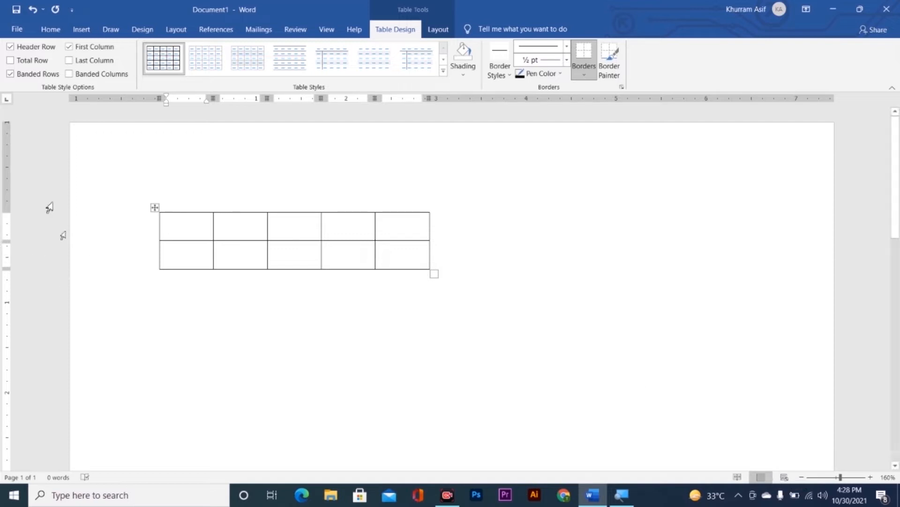
# - Draw a table about 2.1" high below the existing one, with a vertical divider making the first column about 1.7" wide
pyautogui.click(81, 30)
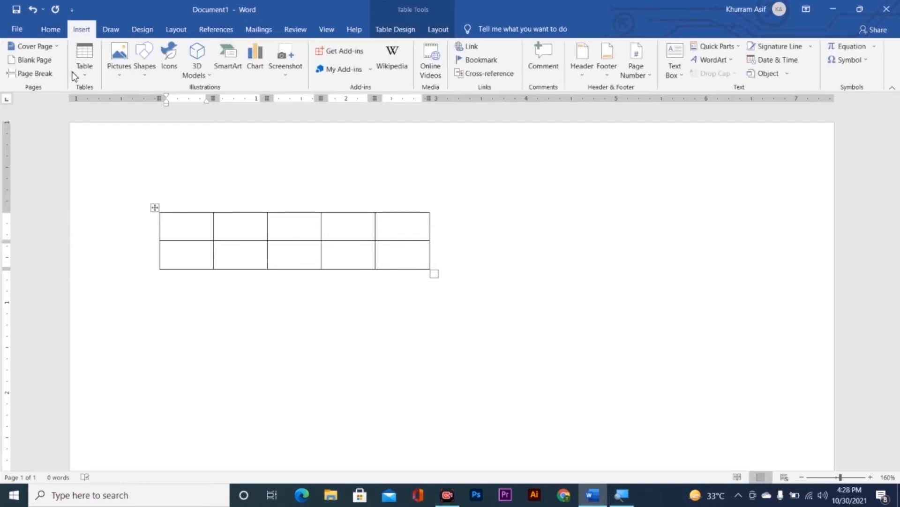
pyautogui.click(83, 62)
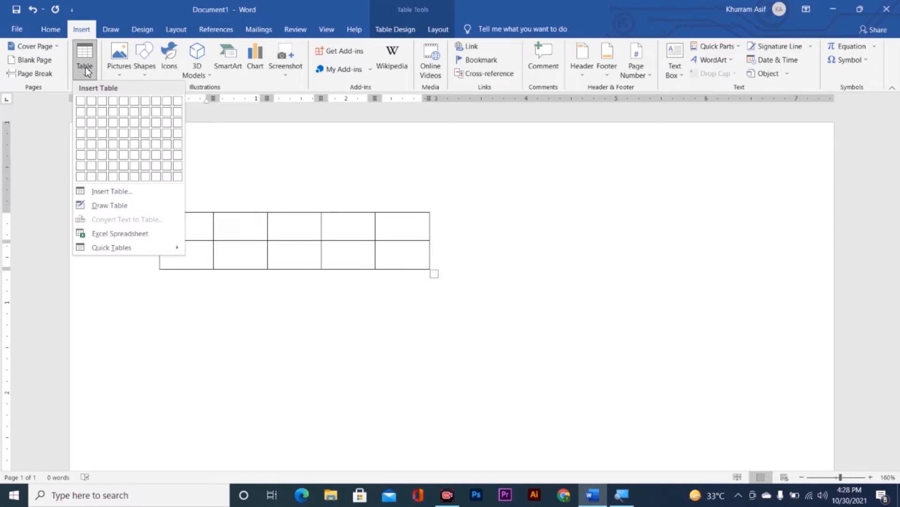
pyautogui.click(112, 207)
pyautogui.scroll(-2, 280, 232)
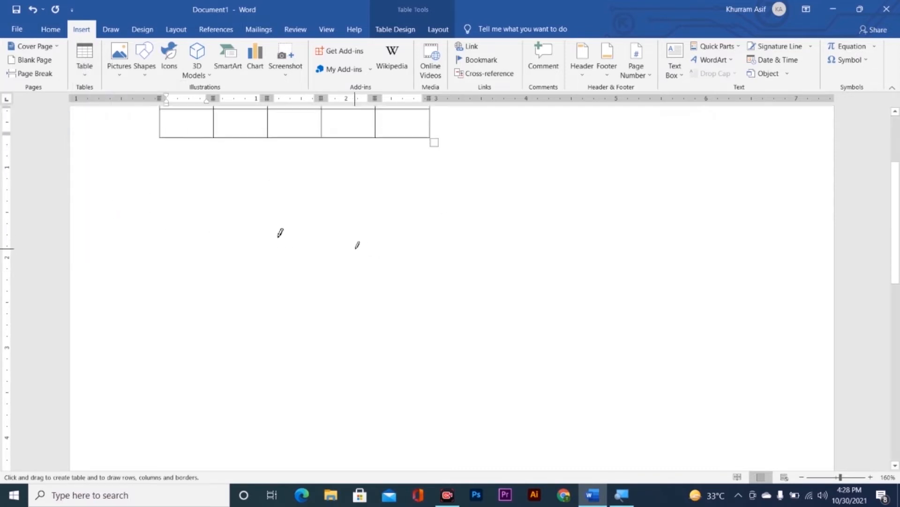
pyautogui.scroll(1, 206, 228)
pyautogui.moveTo(168, 215)
pyautogui.mouseDown()
pyautogui.moveTo(342, 278)
pyautogui.moveTo(652, 369)
pyautogui.moveTo(737, 406)
pyautogui.mouseUp()
pyautogui.moveTo(322, 210)
pyautogui.mouseDown()
pyautogui.moveTo(332, 365)
pyautogui.moveTo(297, 382)
pyautogui.moveTo(323, 403)
pyautogui.mouseUp()
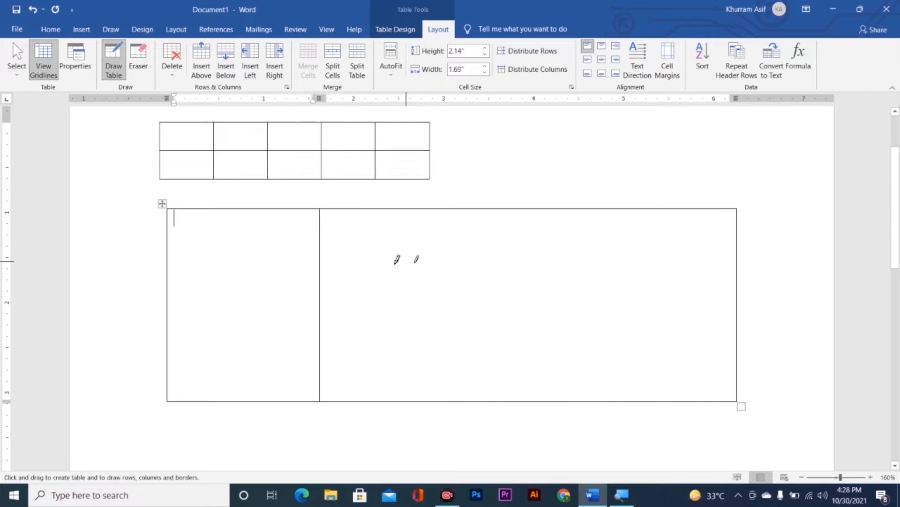
# - Divide the drawn table's wide second column with two horizontal lines and one vertical line, and split its middle-left cell vertically
pyautogui.moveTo(326, 303); pyautogui.dragTo(708, 304)
pyautogui.moveTo(527, 208)
pyautogui.mouseDown()
pyautogui.moveTo(536, 350)
pyautogui.moveTo(525, 389)
pyautogui.mouseUp()
pyautogui.moveTo(324, 247); pyautogui.dragTo(528, 245)
pyautogui.moveTo(428, 248); pyautogui.dragTo(431, 294)
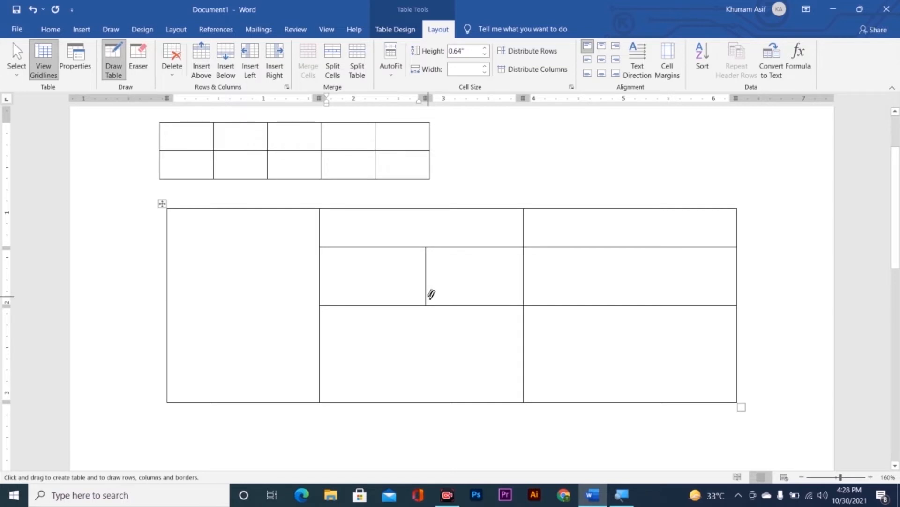
pyautogui.press('Escape')
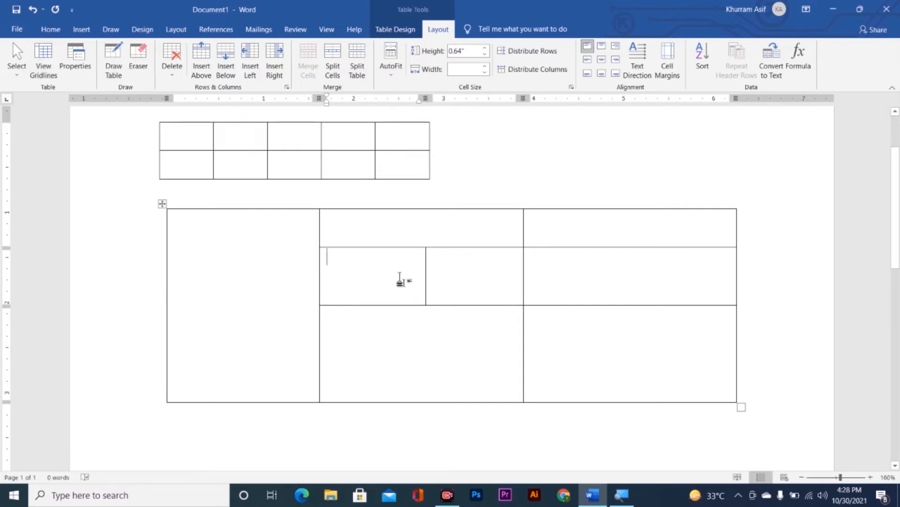
# - Delete the drawn table and the five-column table above it to empty the document
pyautogui.click(162, 204)
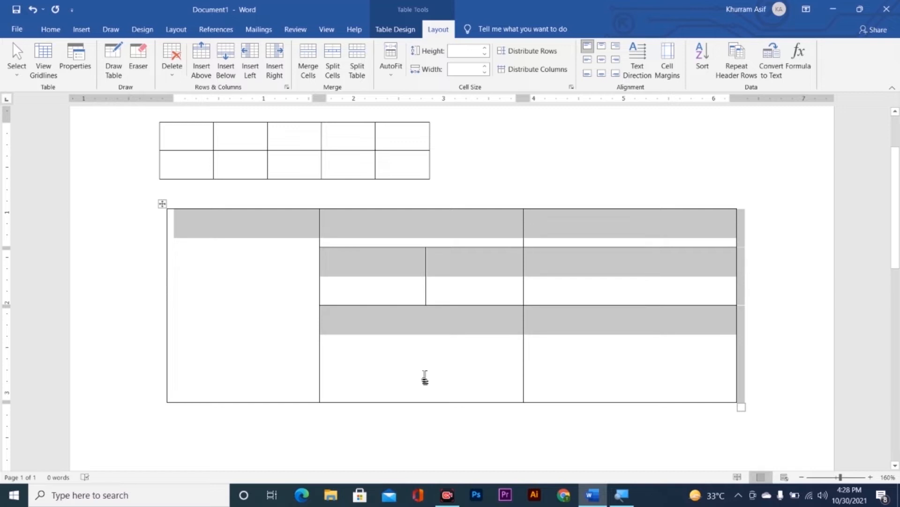
pyautogui.press('BackSpace')
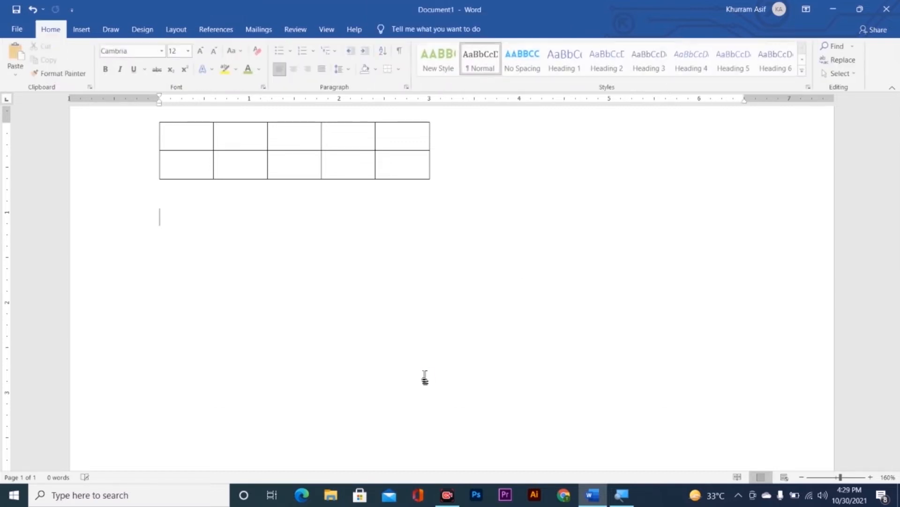
pyautogui.hotkey('ctrl', 'z')
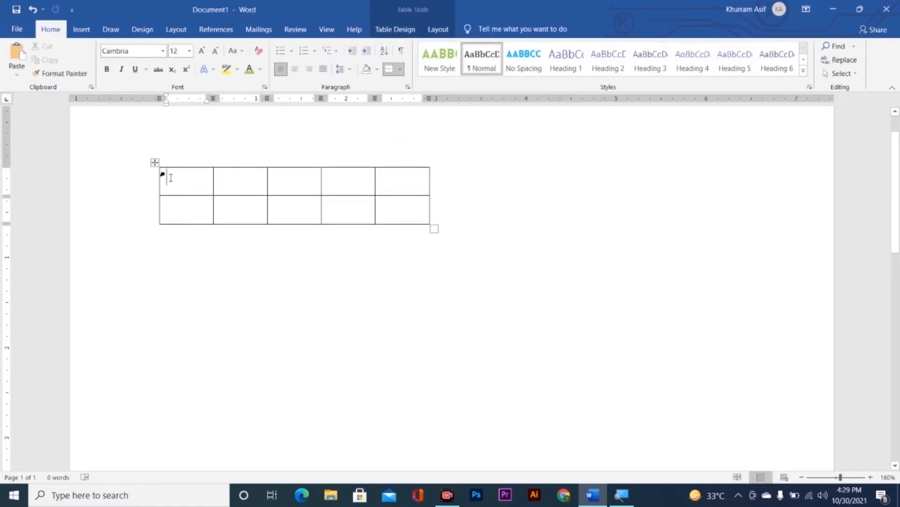
pyautogui.click(155, 164)
pyautogui.press('BackSpace')
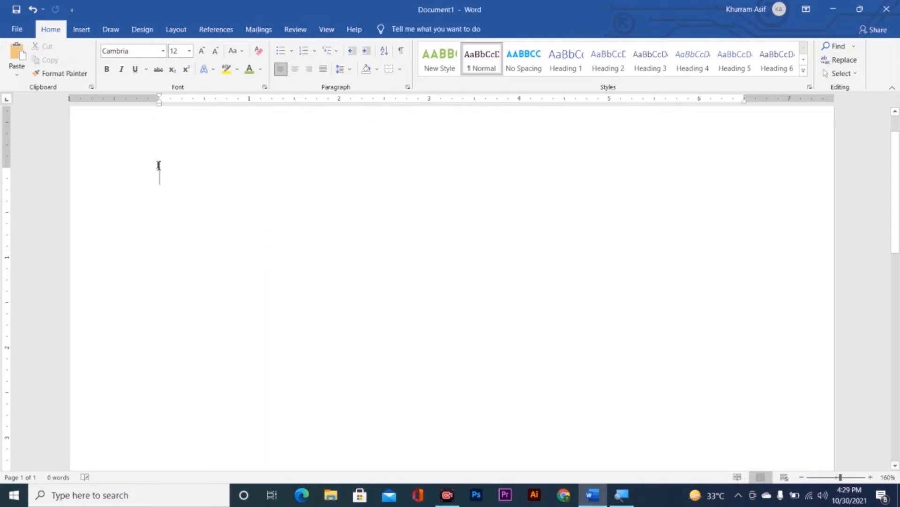
pyautogui.click(79, 30)
pyautogui.click(92, 77)
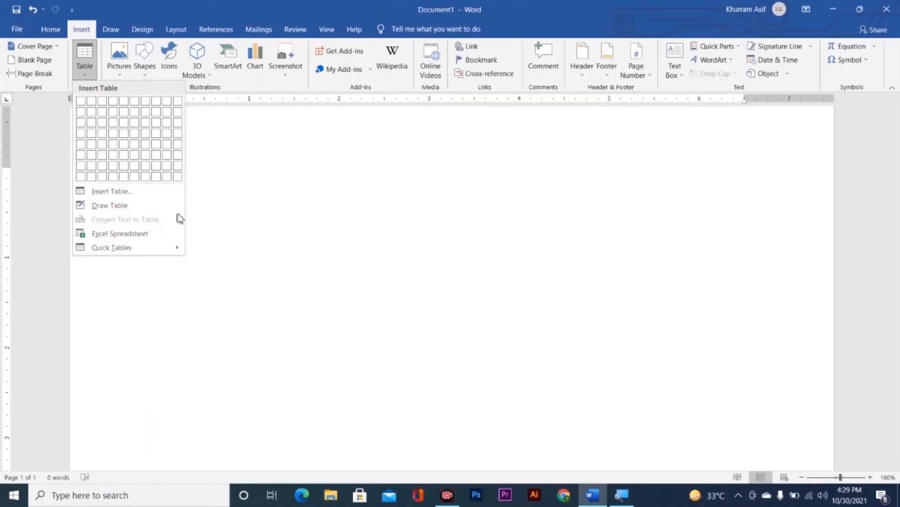
pyautogui.click(279, 184)
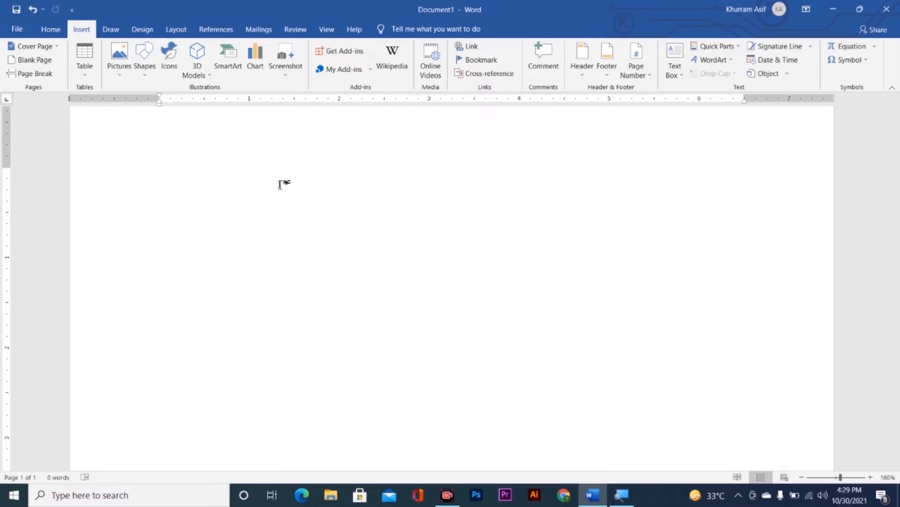
# - Enter a heading line with the tab-separated labels S.NO, NAME and SALARY
pyautogui.write('S.NO')
pyautogui.press('Tab')
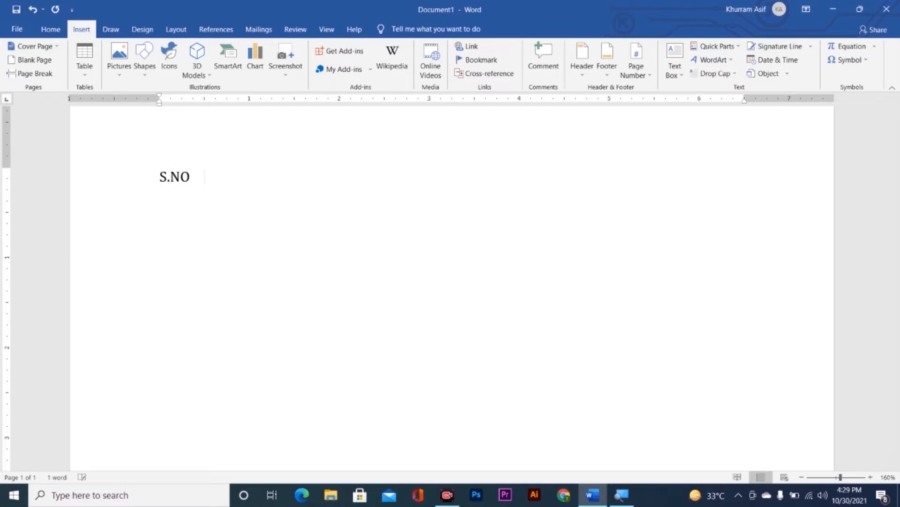
pyautogui.press('BackSpace')
pyautogui.press('Tab')
pyautogui.write('NAME SALARY')
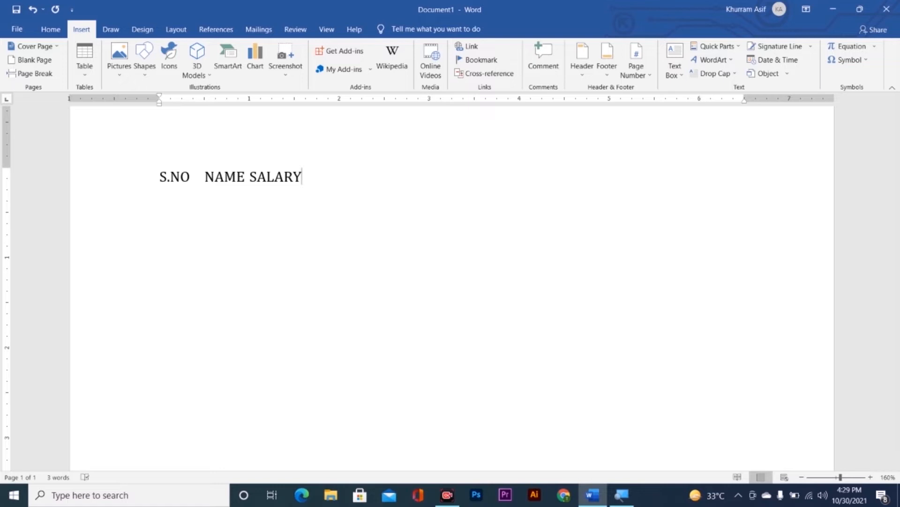
# - Add a tab-separated line below the headings with serial number 1, a first name and salary 12000
pyautogui.press('Return')
pyautogui.write('1')
pyautogui.press('Tab')
pyautogui.write('ALI')
pyautogui.press('Tab')
pyautogui.write('12000 ')
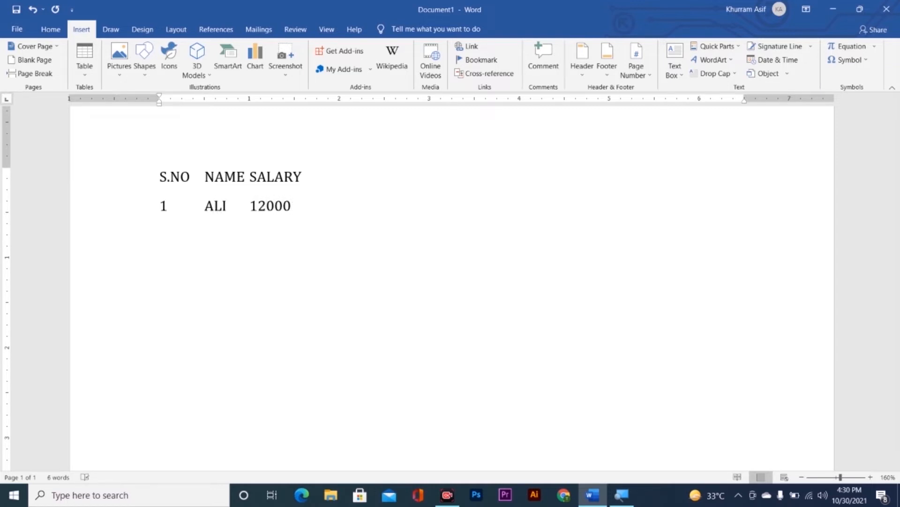
# - Add another tab-separated line with serial number 2, a different first name and salary 15000
pyautogui.write('2\tOSAMA')
pyautogui.press('Tab')
pyautogui.write('15000')
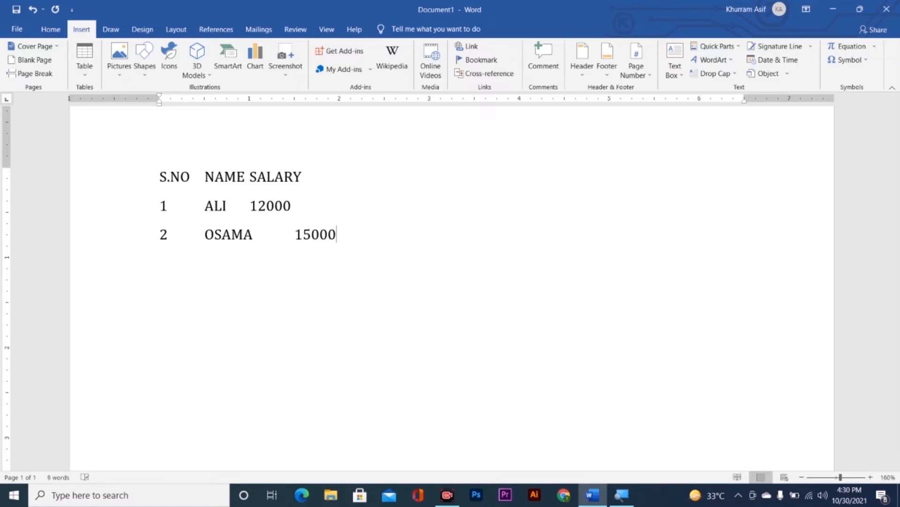
pyautogui.press('Left')
pyautogui.press('Left')
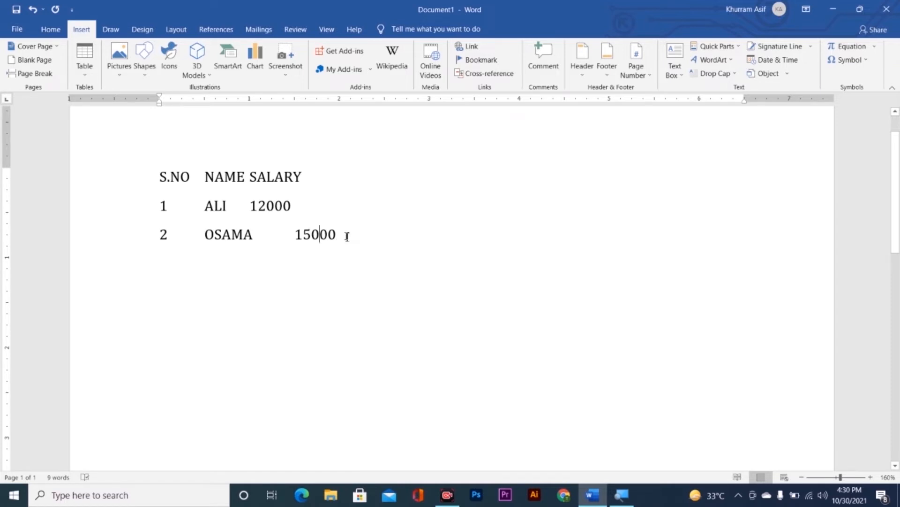
# - Convert the three tab-separated text lines into a table with 3 columns, fixed column width and text separated at tabs
pyautogui.moveTo(347, 236); pyautogui.dragTo(125, 167)
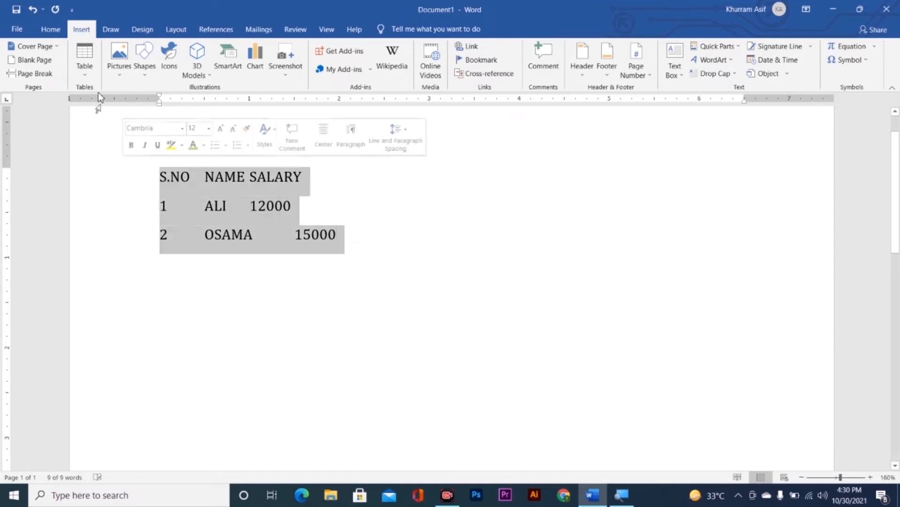
pyautogui.click(80, 57)
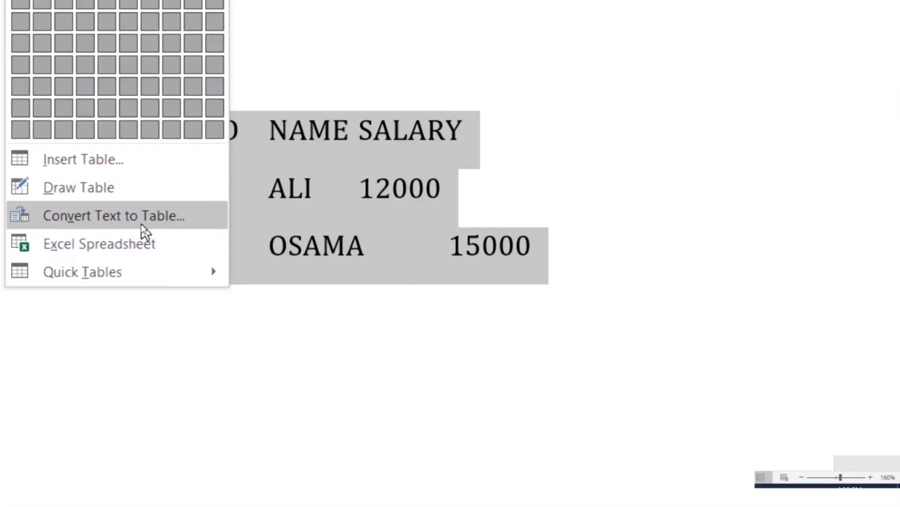
pyautogui.click(142, 225)
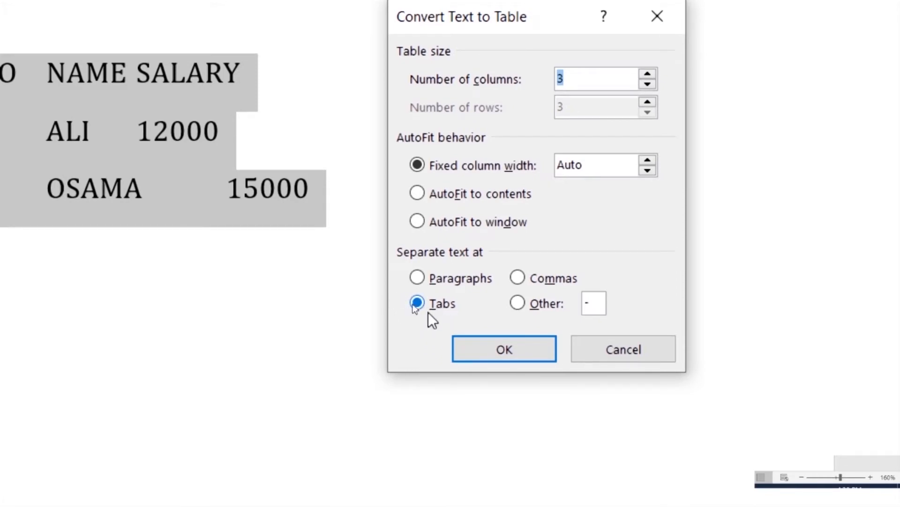
pyautogui.click(496, 347)
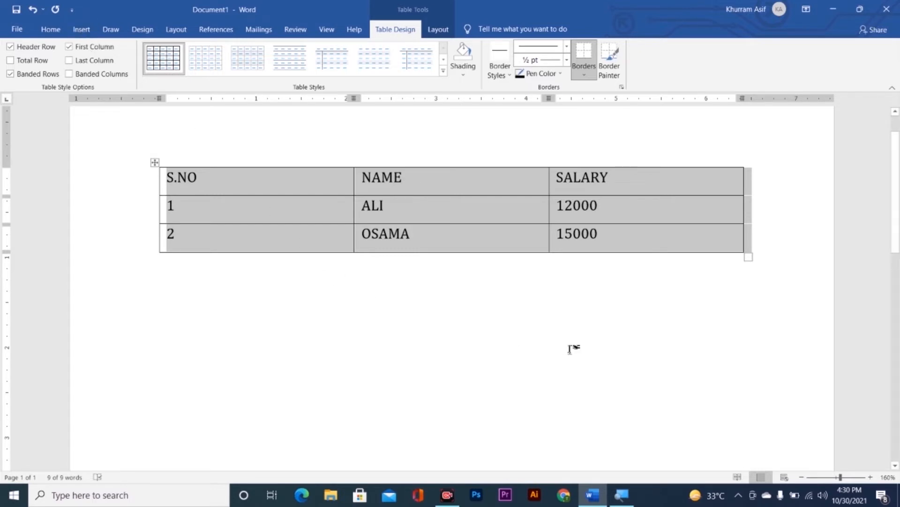
# - Replace the converted table with an embedded Excel spreadsheet, enlarging its frame to show columns A to I and rows 1 to 12
pyautogui.press('BackSpace')
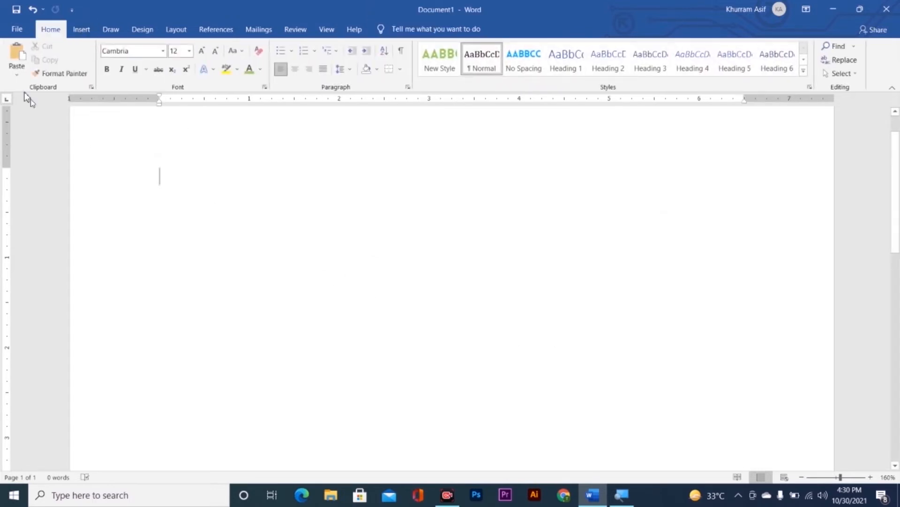
pyautogui.click(81, 29)
pyautogui.click(84, 59)
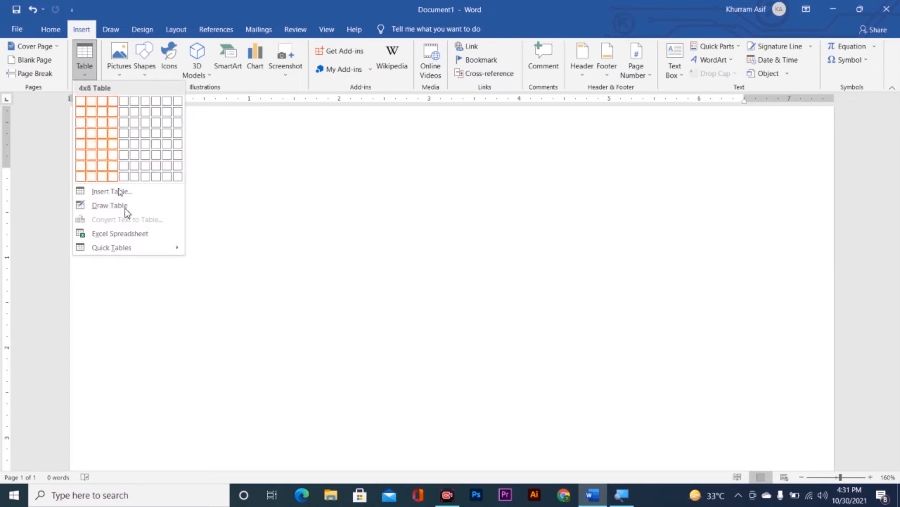
pyautogui.click(136, 235)
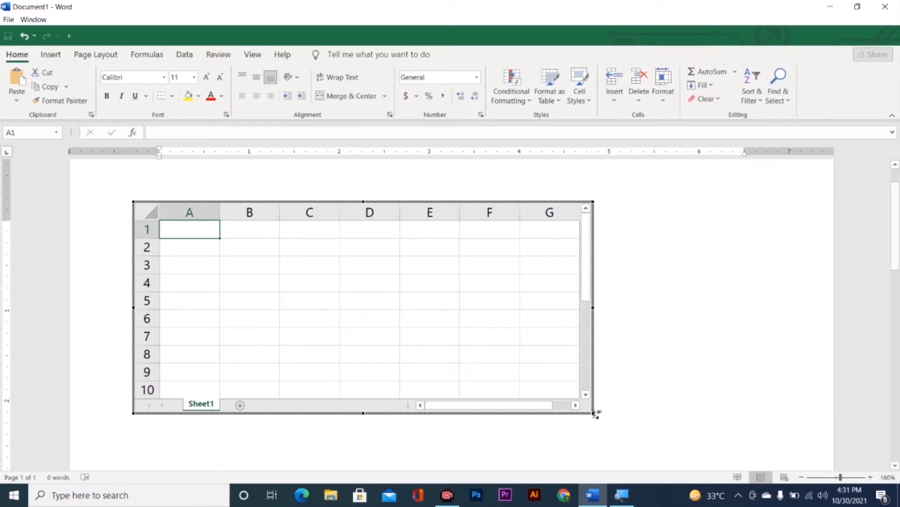
pyautogui.moveTo(594, 413); pyautogui.dragTo(714, 449)
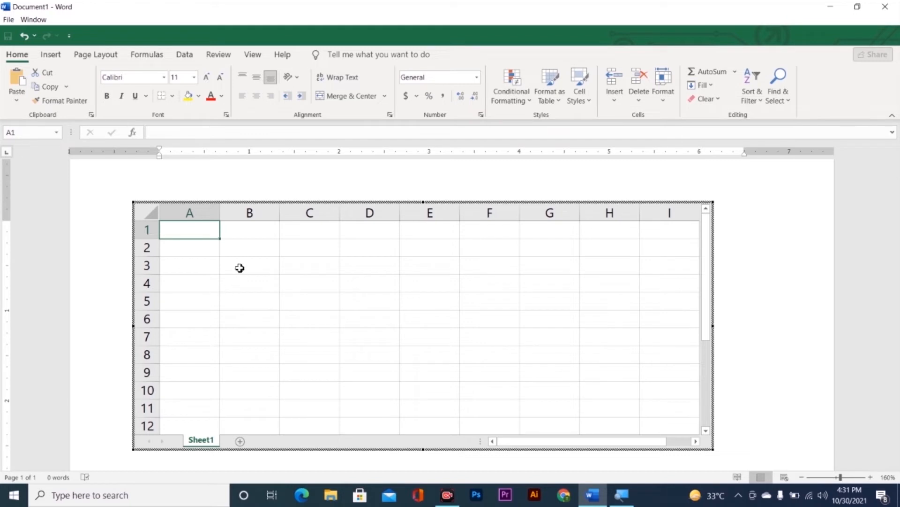
# - Enter the numbers 21, 25, 21, 55 and 14 in cells A2 to A6 of the embedded sheet
pyautogui.click(225, 270)
pyautogui.click(204, 252)
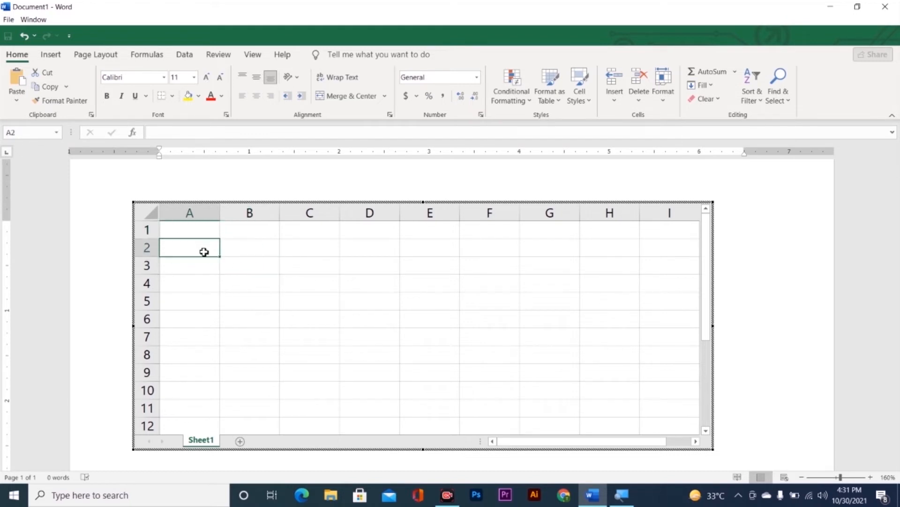
pyautogui.write('21')
pyautogui.press('Return')
pyautogui.write('25')
pyautogui.press('Return')
pyautogui.write('21')
pyautogui.press('Return')
pyautogui.write('55')
pyautogui.press('Return')
pyautogui.write('14')
pyautogui.press('Return')
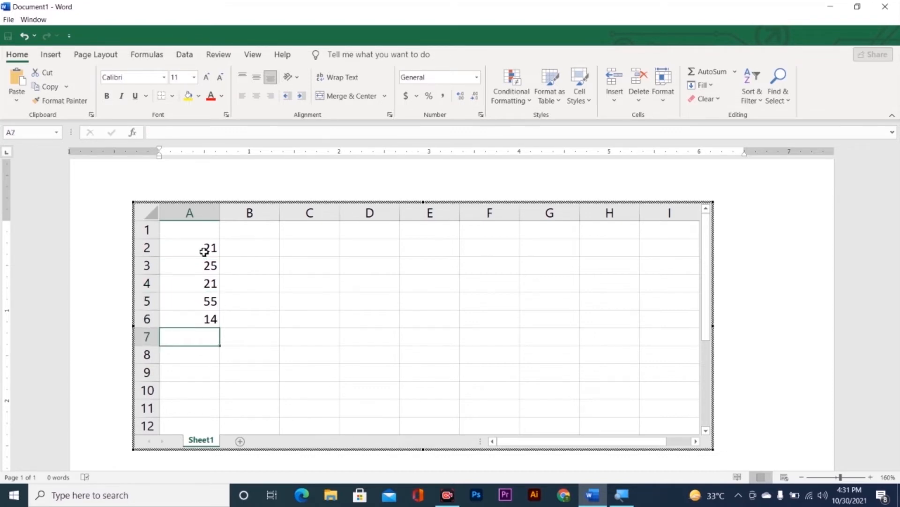
# - Apply a top and bottom border to cell A7 below the numbers
pyautogui.write('B')
pyautogui.press('BackSpace')
pyautogui.click(274, 353)
pyautogui.click(171, 333)
pyautogui.click(173, 97)
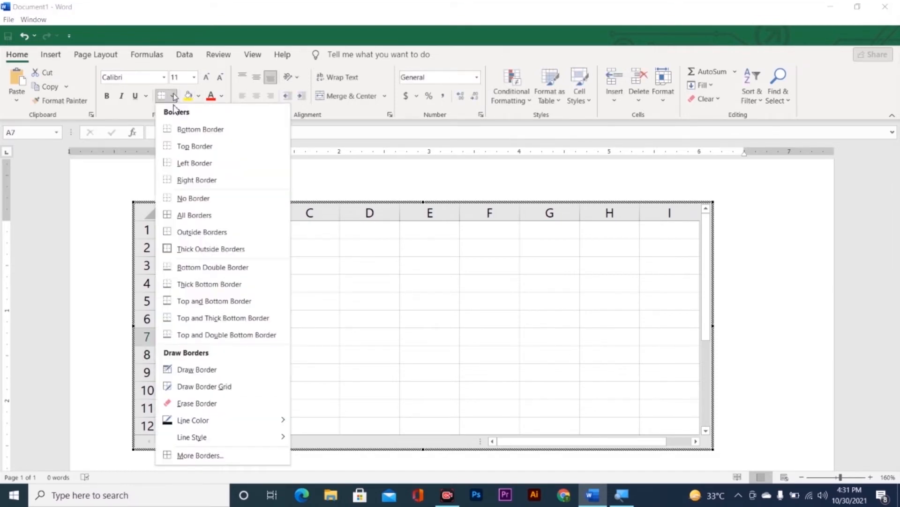
pyautogui.click(193, 300)
pyautogui.click(273, 355)
# - Total A2:A6 in cell A7 with the SUM function
pyautogui.click(183, 338)
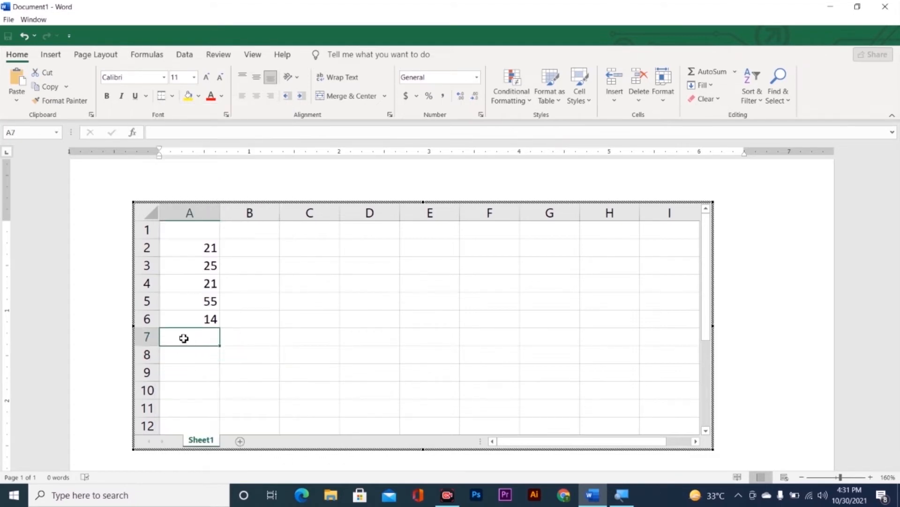
pyautogui.hotkey('alt', '=')
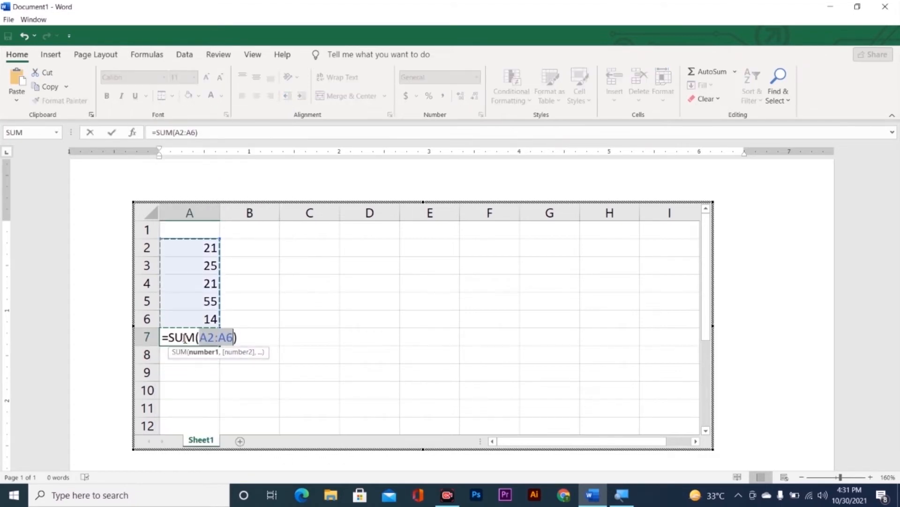
pyautogui.press('Return')
pyautogui.click(243, 338)
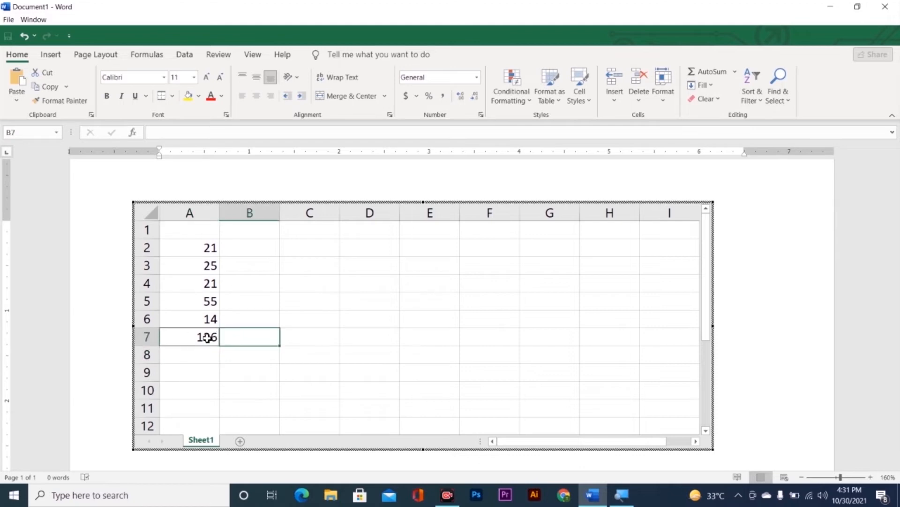
pyautogui.click(298, 341)
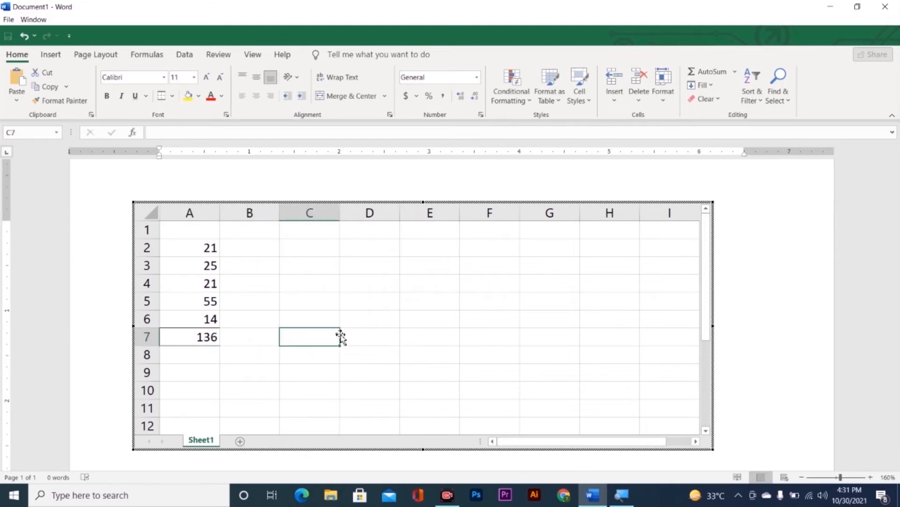
# - Shrink the embedded spreadsheet's frame to columns A and B and nine rows, and return to the document
pyautogui.moveTo(713, 325); pyautogui.dragTo(290, 325)
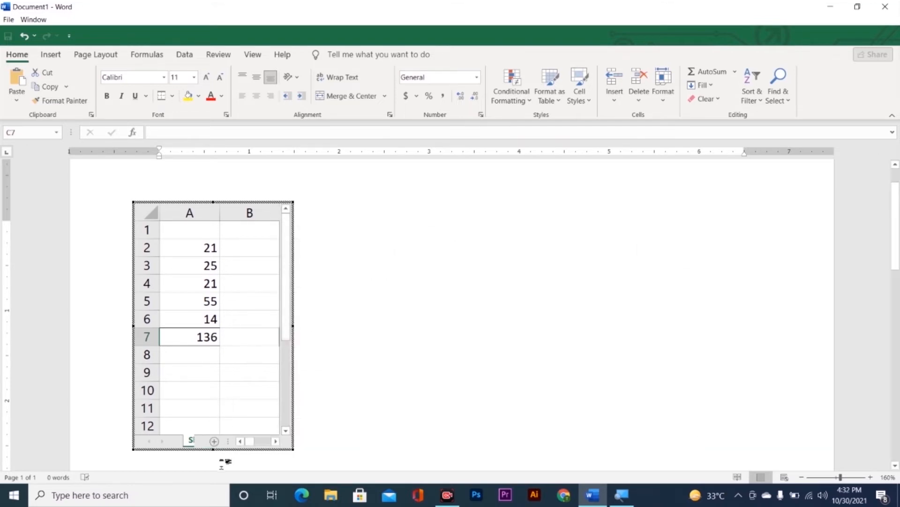
pyautogui.moveTo(213, 450); pyautogui.dragTo(215, 392)
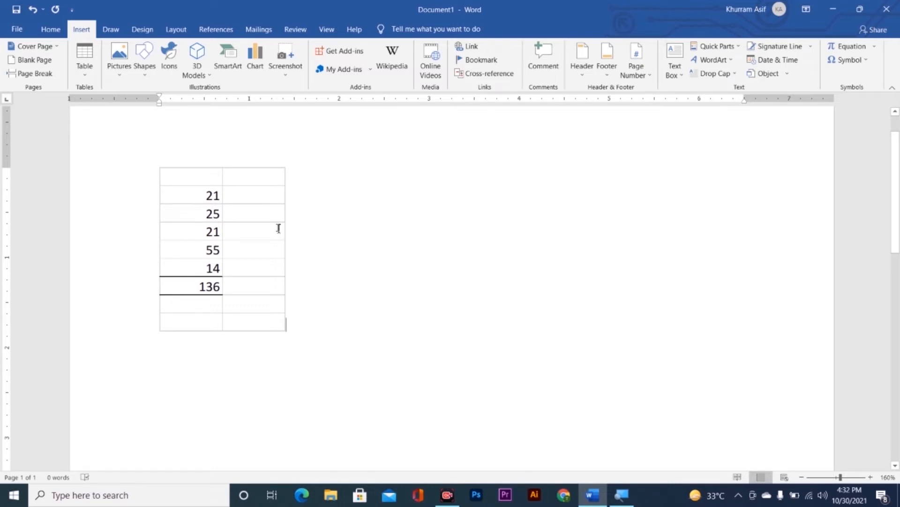
pyautogui.click(85, 59)
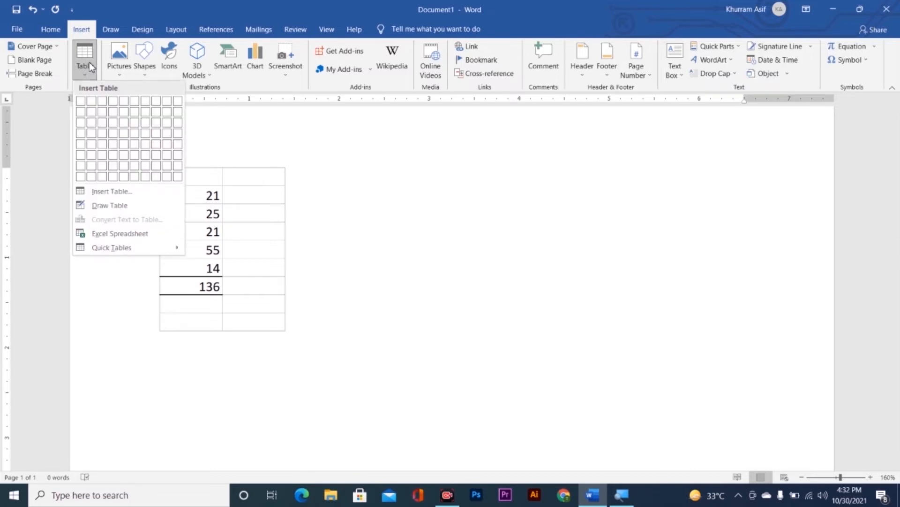
pyautogui.click(309, 313)
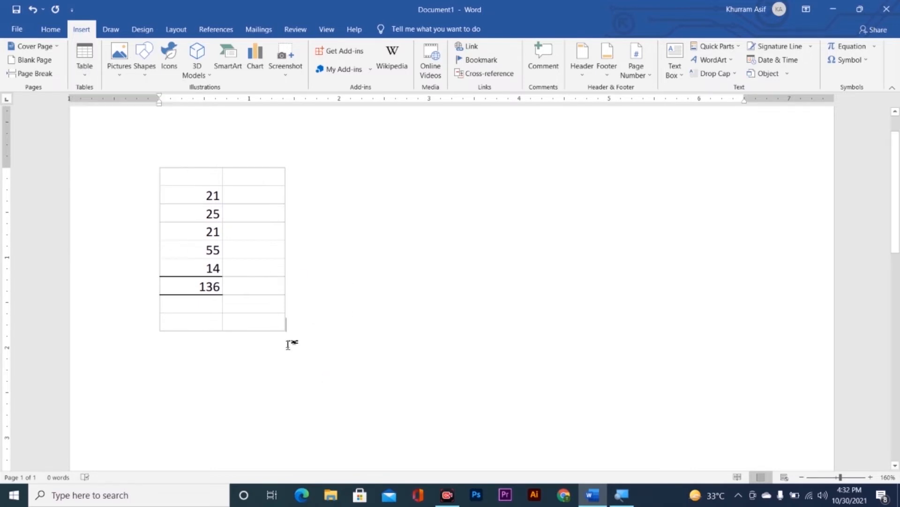
# - Insert the built-in Matrix Quick Table below the embedded spreadsheet
pyautogui.click(76, 71)
pyautogui.moveTo(154, 254)
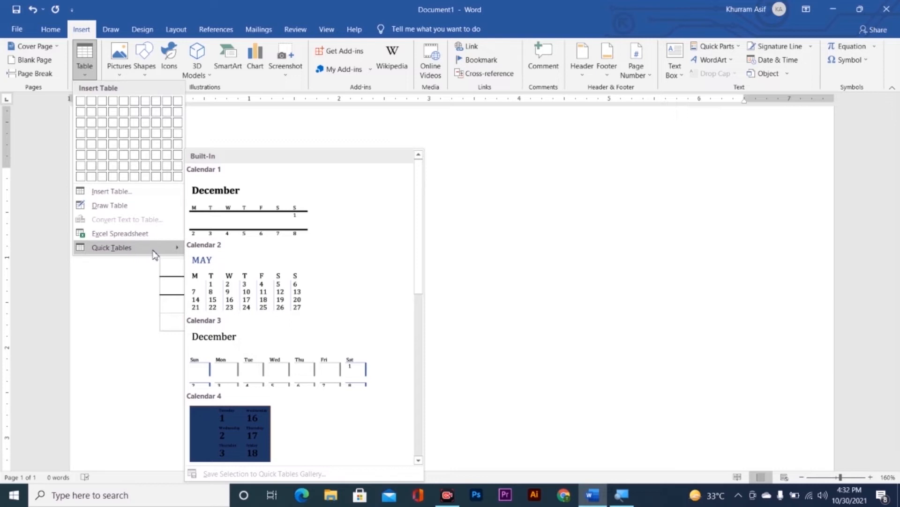
pyautogui.moveTo(420, 241); pyautogui.dragTo(415, 323)
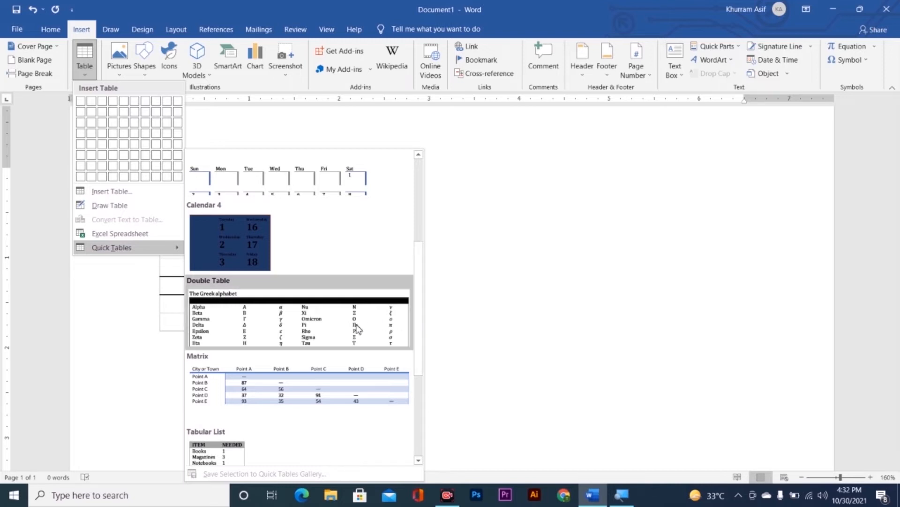
pyautogui.click(282, 383)
pyautogui.scroll(-2, 241, 324)
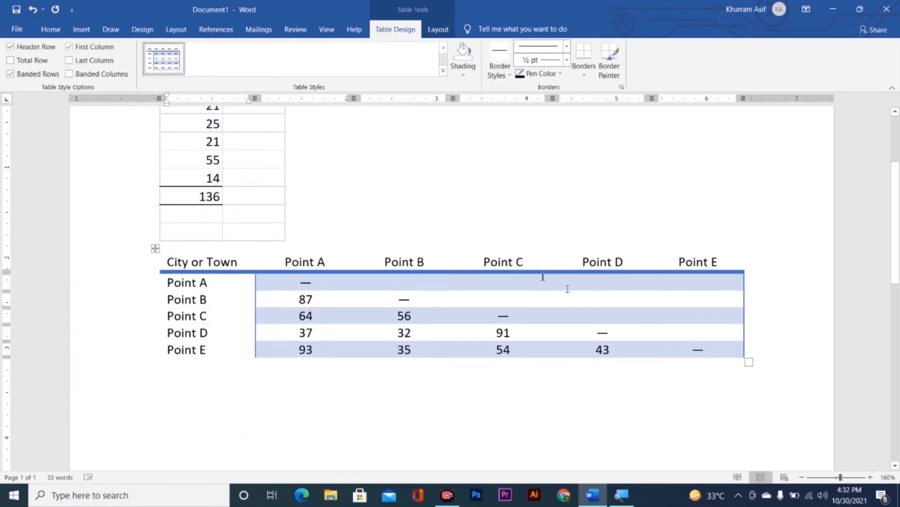
# - Delete the Matrix table and the embedded spreadsheet above it to empty the document
pyautogui.click(509, 261)
pyautogui.click(155, 249)
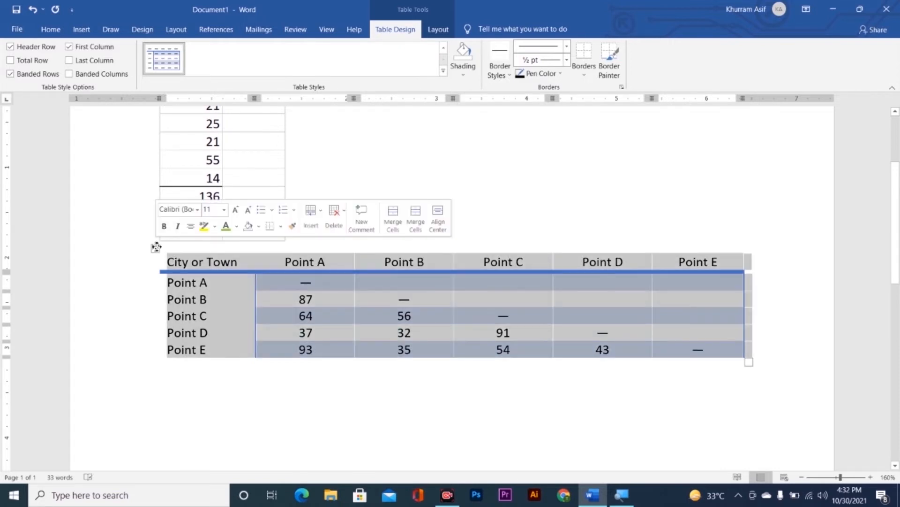
pyautogui.press('BackSpace')
pyautogui.scroll(3, 211, 225)
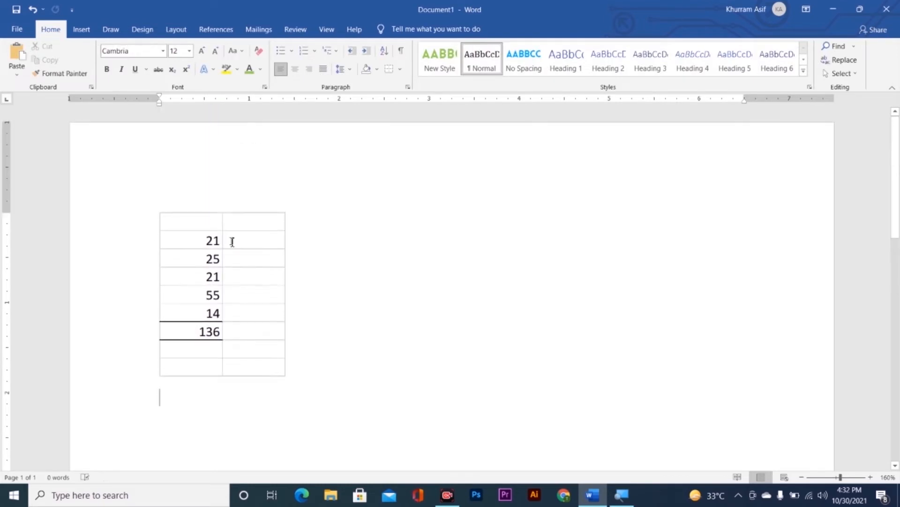
pyautogui.click(267, 241)
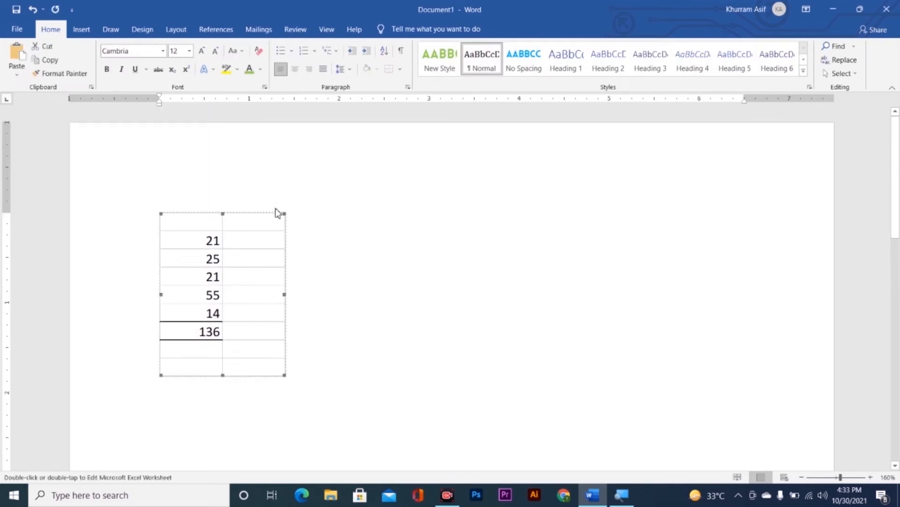
pyautogui.press('BackSpace')
# - Insert a table with 5 columns and 5 rows in the empty document
pyautogui.click(81, 29)
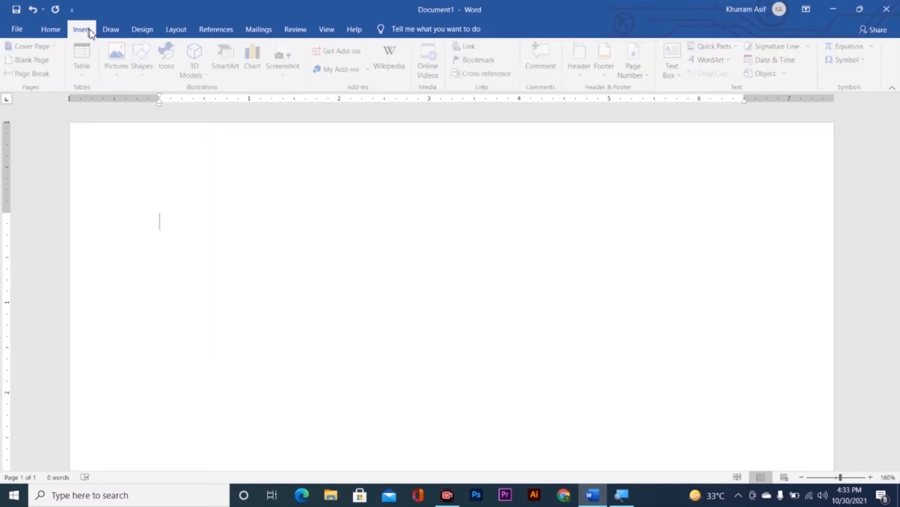
pyautogui.click(74, 57)
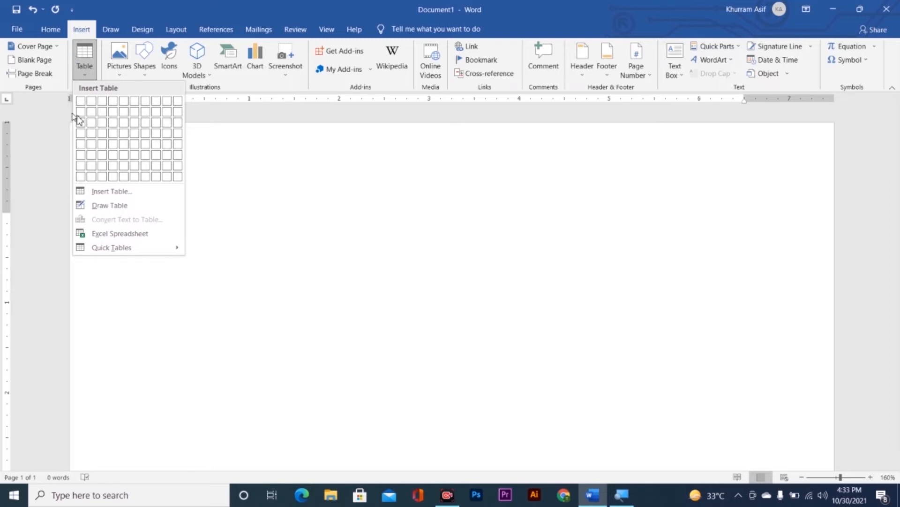
pyautogui.click(124, 144)
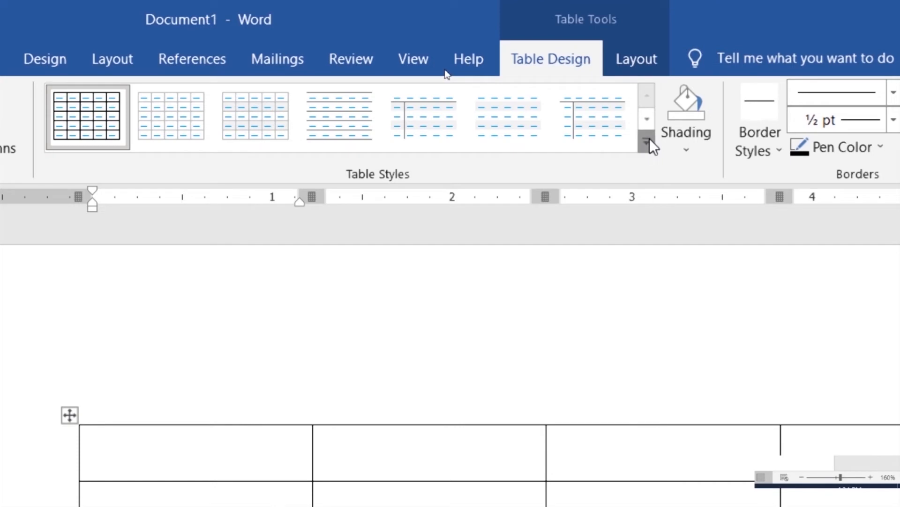
# - Apply the blue Grid Tables style with solid header row, solid first column and light blue banded rows to the table
pyautogui.click(649, 140)
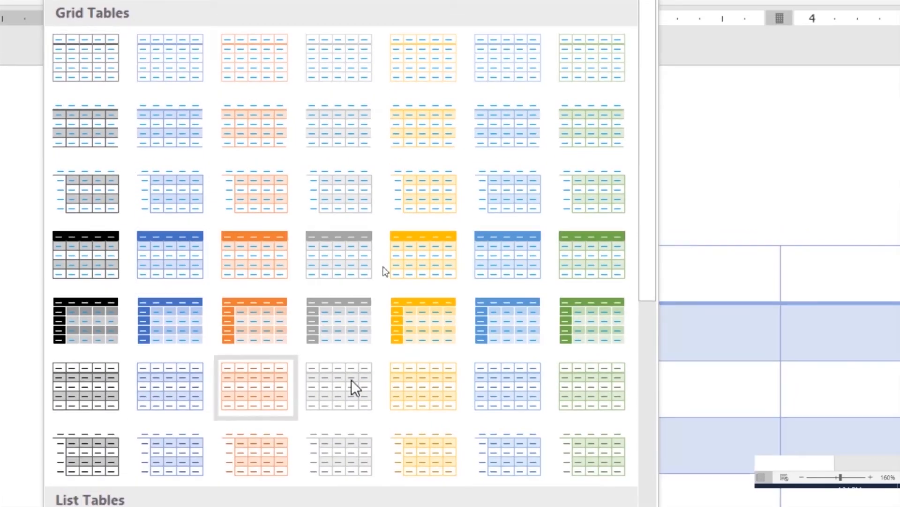
pyautogui.scroll(-3, 505, 319)
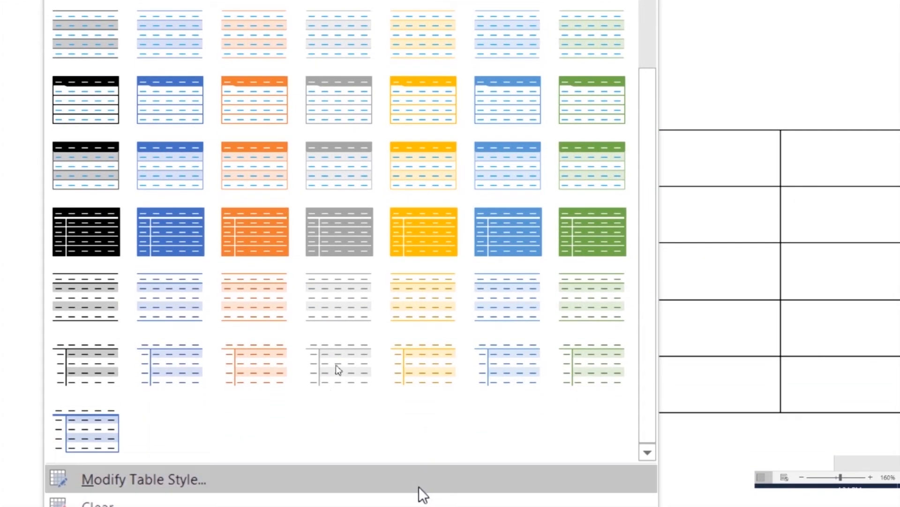
pyautogui.scroll(3, 482, 277)
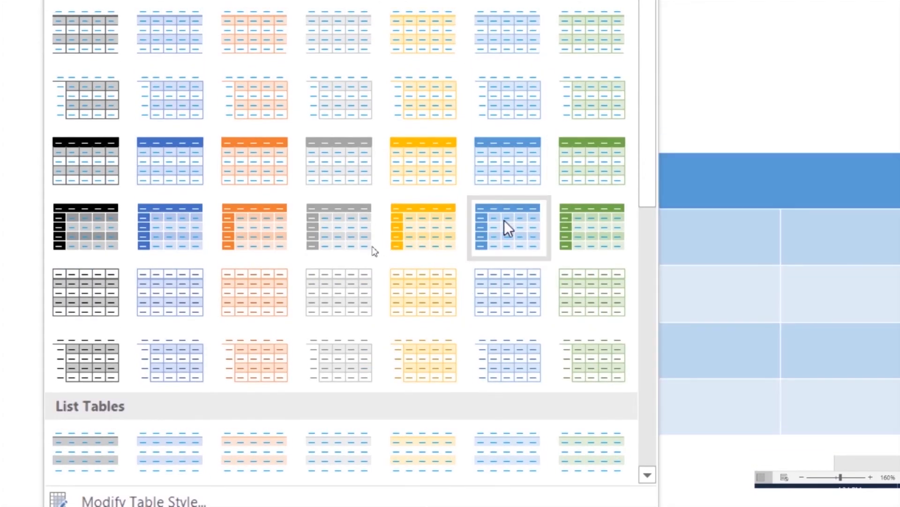
pyautogui.click(505, 205)
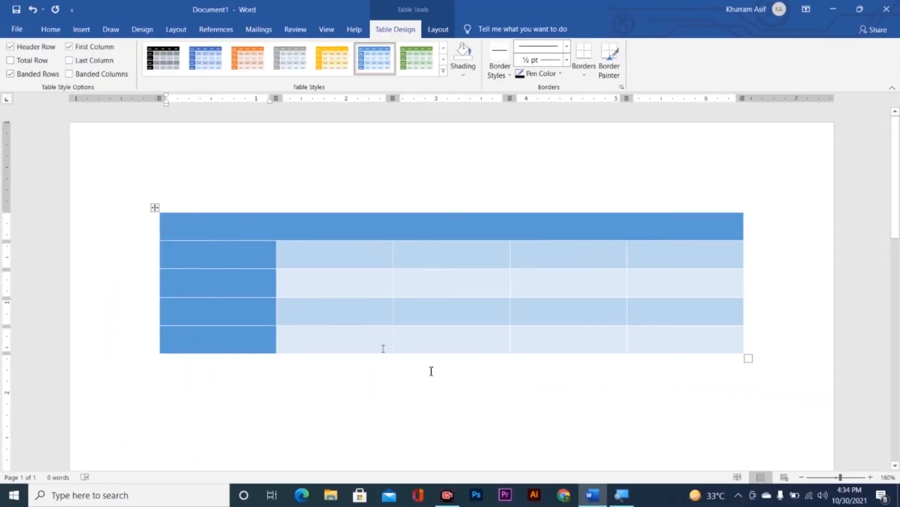
# - Add three more rows at the end of the styled table
pyautogui.press('Tab')
pyautogui.press('Tab')
pyautogui.press('Tab')
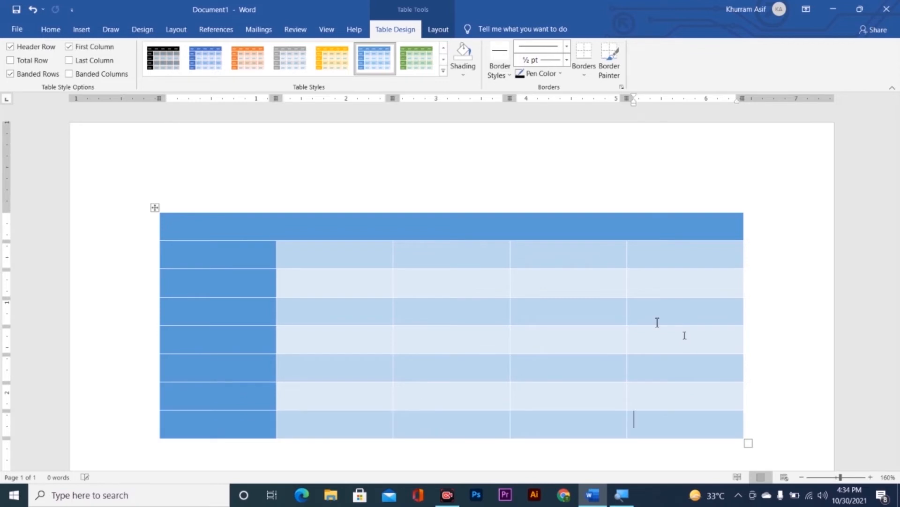
# - Turn off the First Column and Header Row style options for the table
pyautogui.click(292, 302)
pyautogui.click(69, 46)
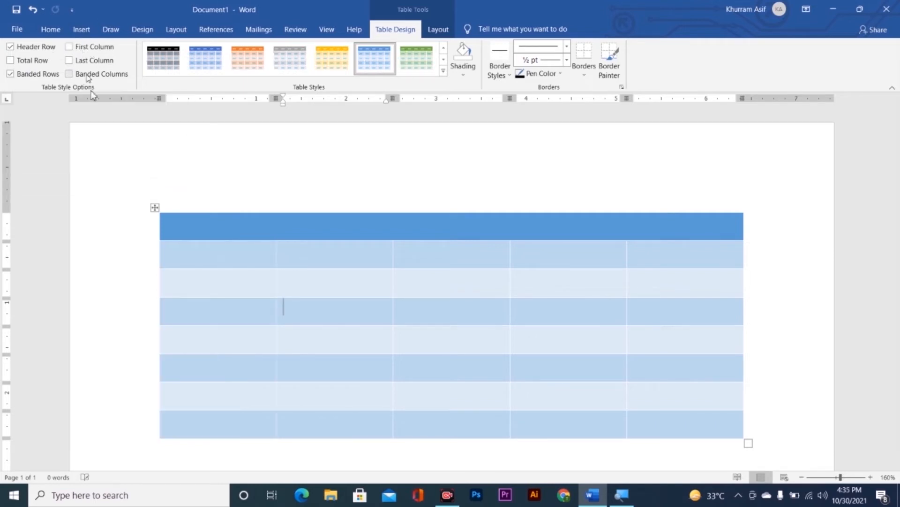
pyautogui.click(24, 44)
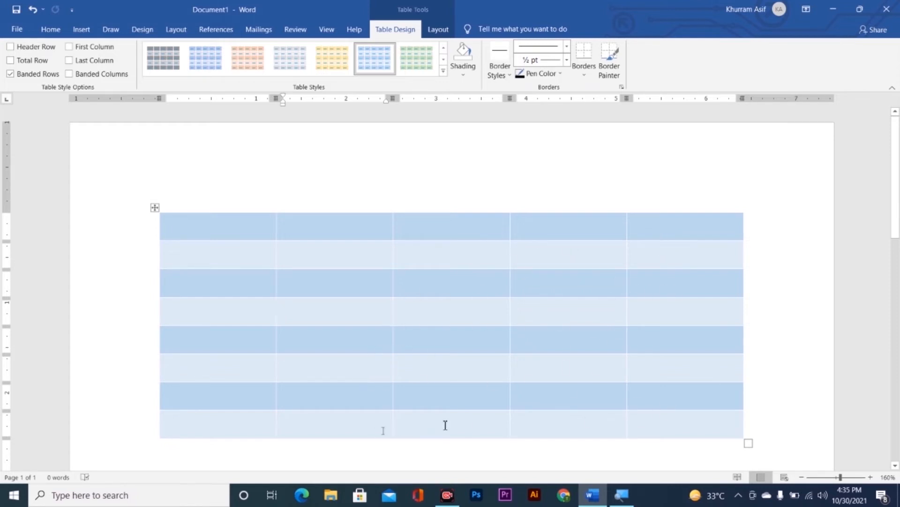
# - Highlight alternating rows of the table one after another to examine the row banding
pyautogui.moveTo(224, 232); pyautogui.dragTo(282, 258)
pyautogui.click(562, 267)
pyautogui.click(225, 304)
pyautogui.moveTo(233, 286); pyautogui.dragTo(654, 299)
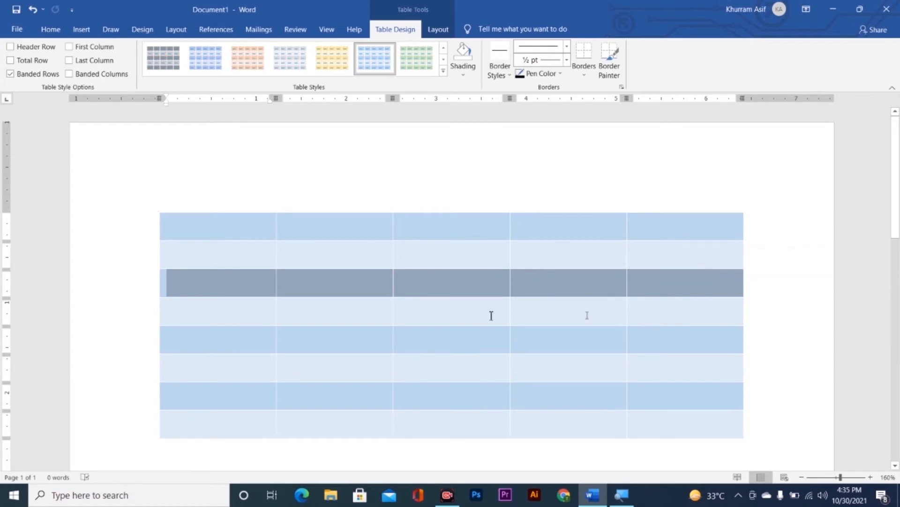
pyautogui.moveTo(492, 315); pyautogui.dragTo(207, 312)
pyautogui.moveTo(224, 341); pyautogui.dragTo(774, 355)
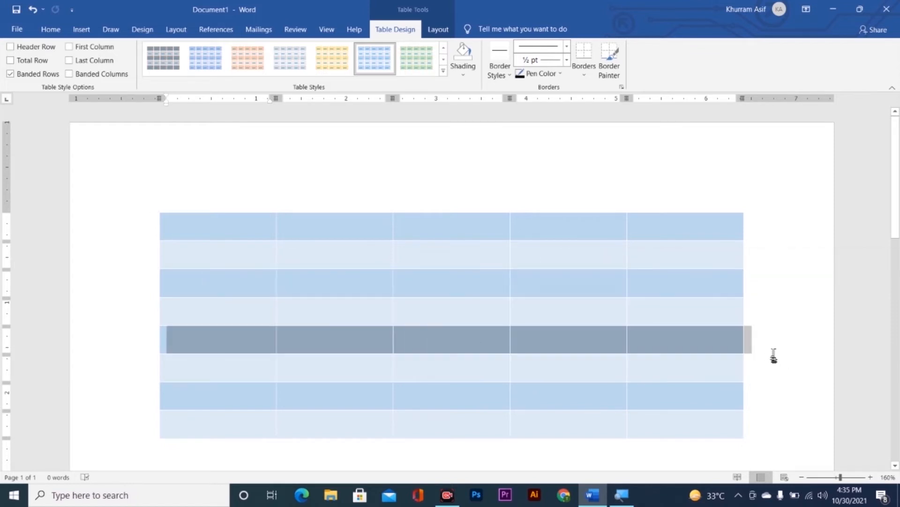
# - Turn off Banded Rows and turn on Banded Columns for the table
pyautogui.click(323, 224)
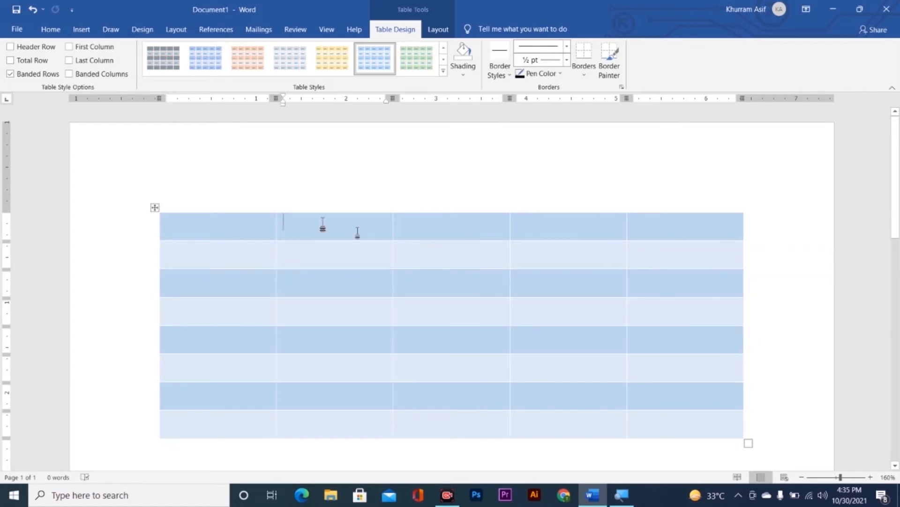
pyautogui.click(38, 75)
pyautogui.click(91, 73)
# - Highlight the first three columns of the table in turn to examine the column banding
pyautogui.moveTo(235, 234); pyautogui.dragTo(281, 358)
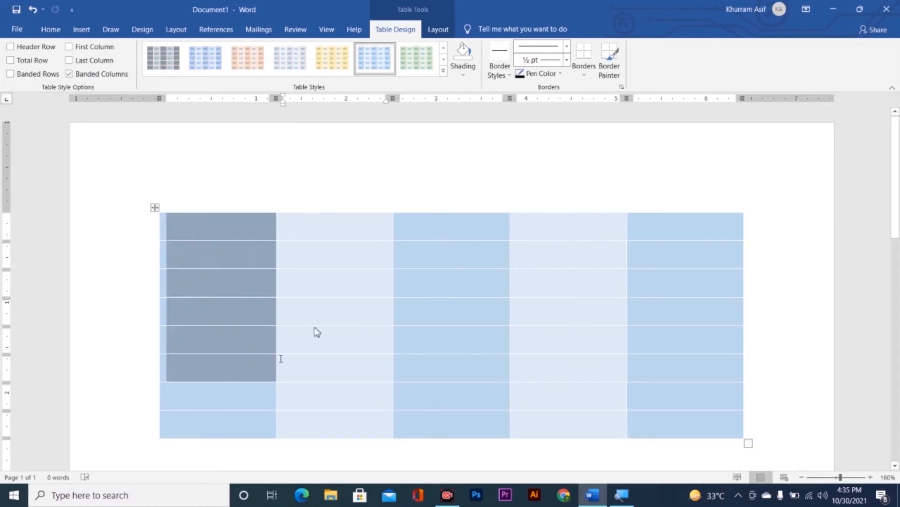
pyautogui.moveTo(334, 230); pyautogui.dragTo(356, 422)
pyautogui.moveTo(439, 238); pyautogui.dragTo(488, 393)
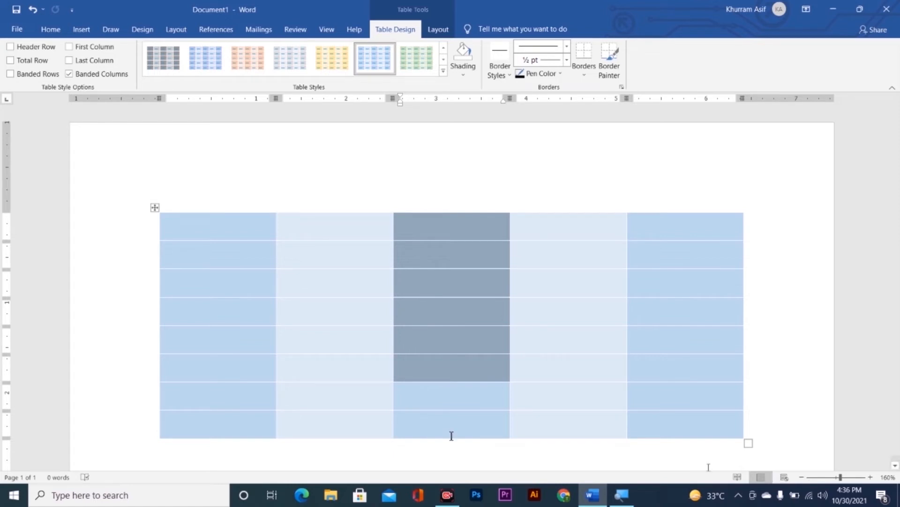
pyautogui.moveTo(241, 230); pyautogui.dragTo(253, 426)
pyautogui.moveTo(321, 227); pyautogui.dragTo(338, 422)
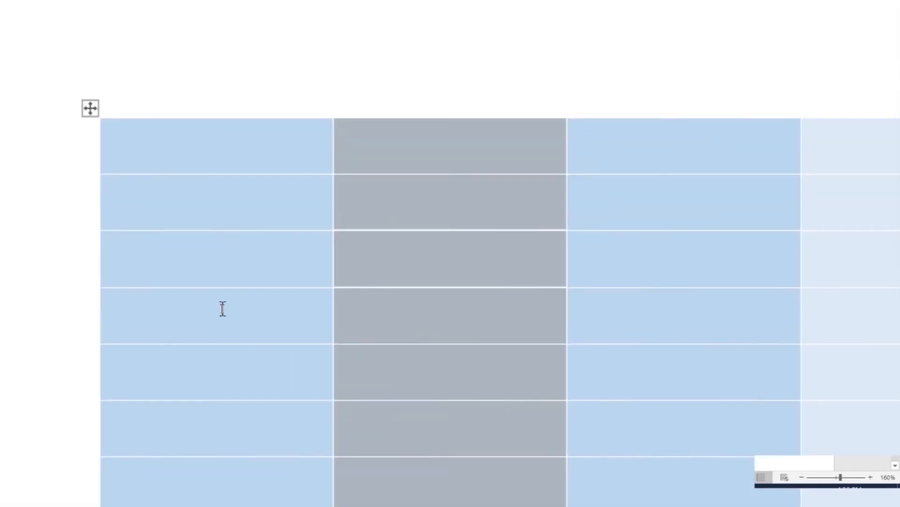
pyautogui.click(195, 131)
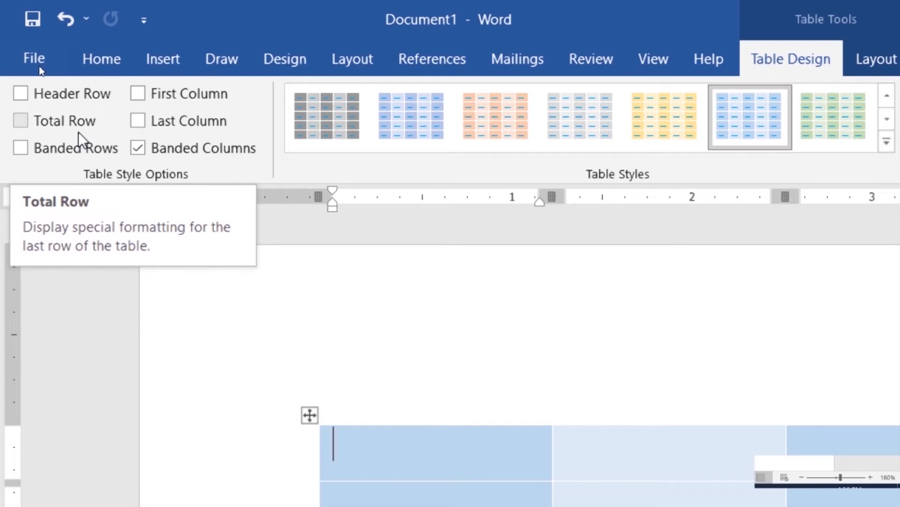
# - Turn on the Header Row and First Column style options for the table
pyautogui.scroll(-2, 261, 328)
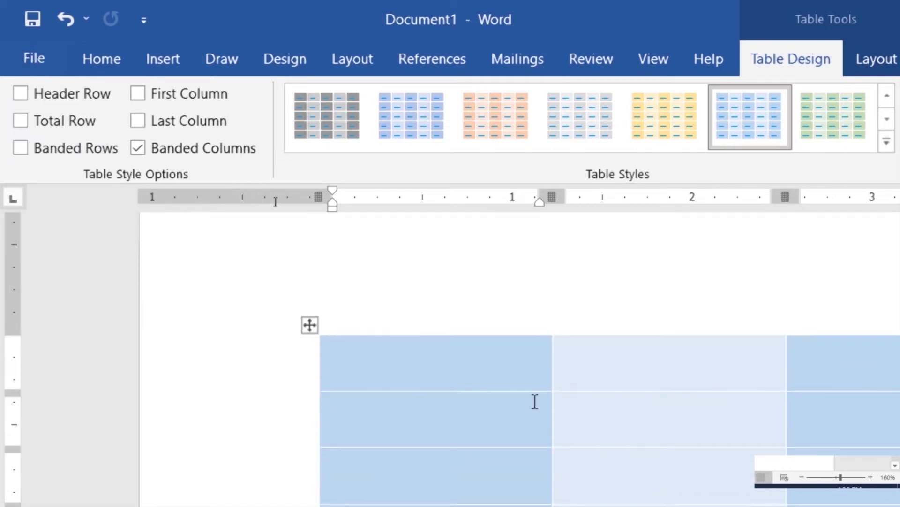
pyautogui.click(21, 93)
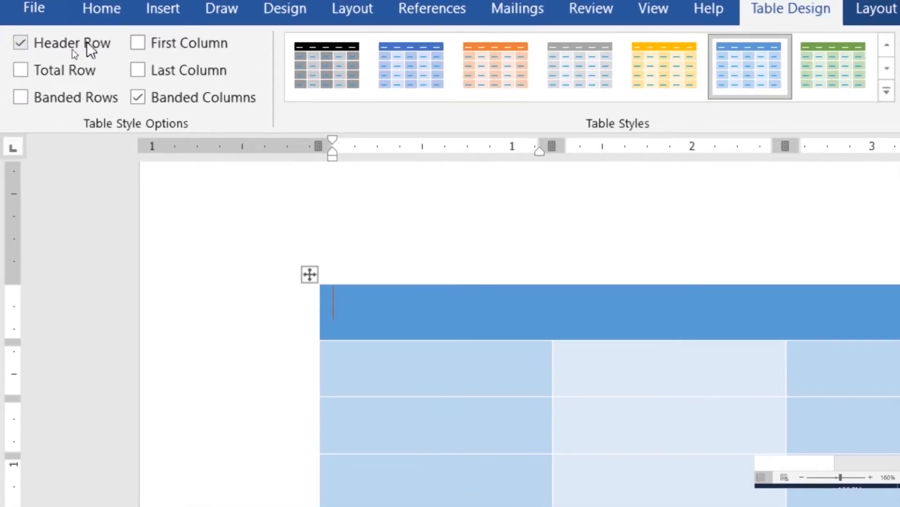
pyautogui.click(120, 24)
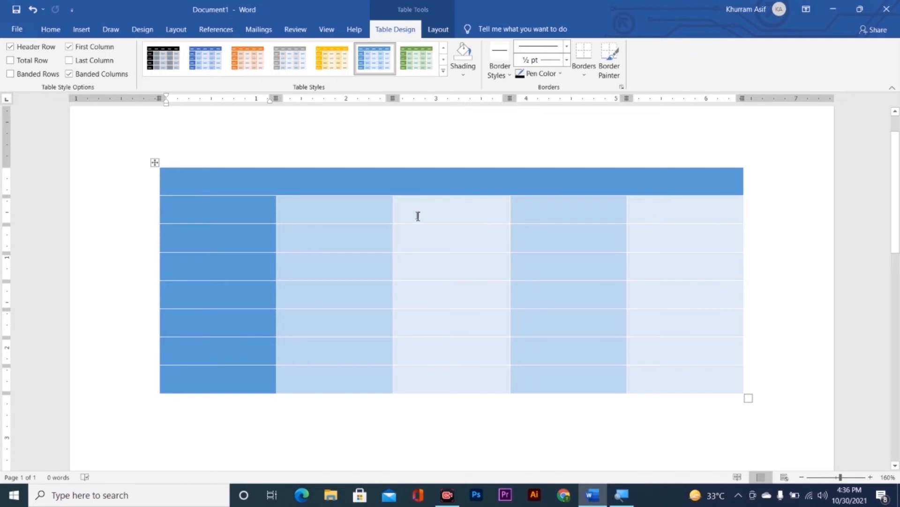
# - Preview Orange, Accent 2 shading on the third column's cells below the header row
pyautogui.moveTo(417, 216); pyautogui.dragTo(457, 376)
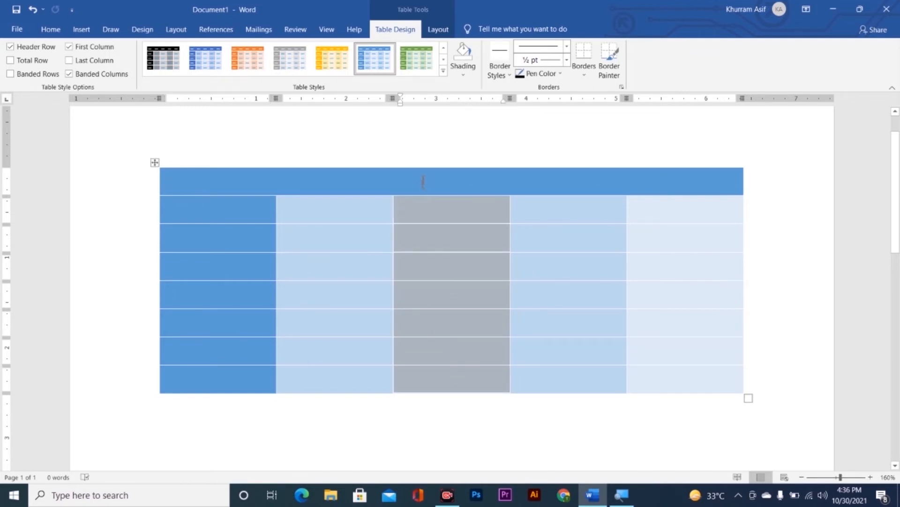
pyautogui.click(458, 70)
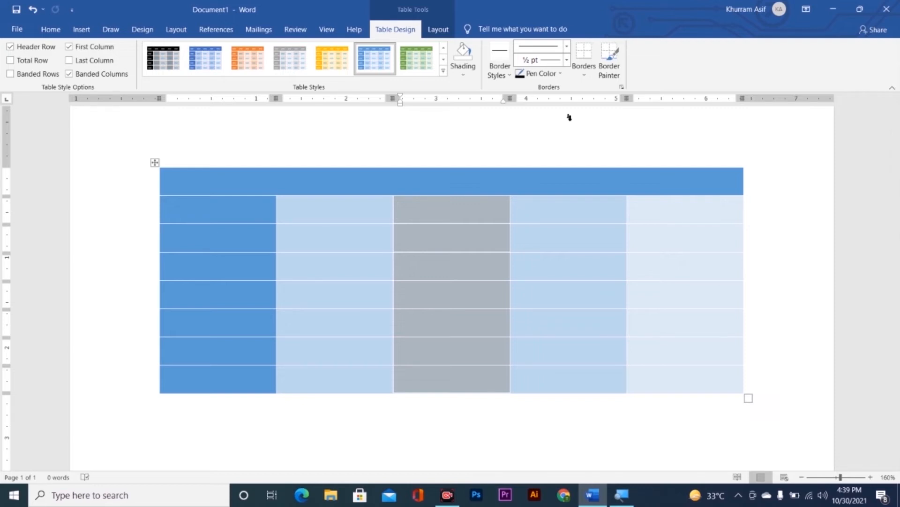
pyautogui.click(532, 226)
pyautogui.moveTo(441, 219); pyautogui.dragTo(447, 394)
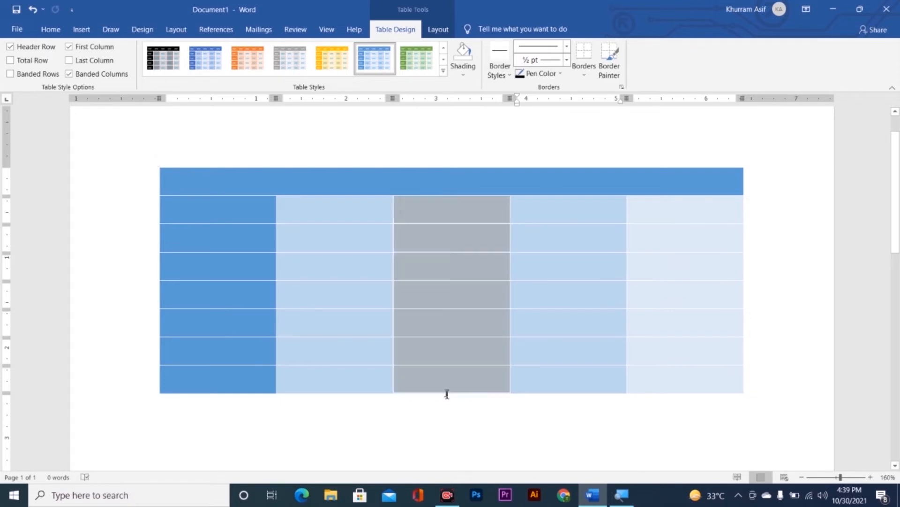
pyautogui.click(471, 72)
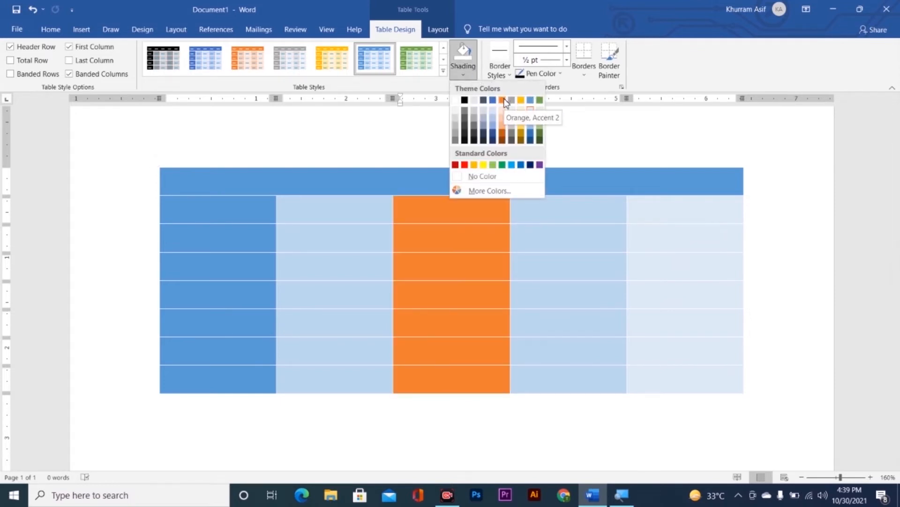
pyautogui.click(555, 255)
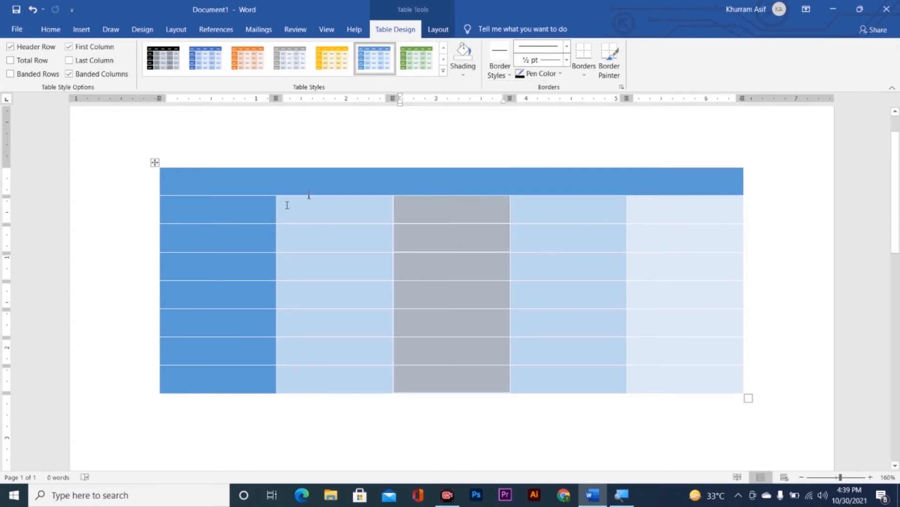
# - Toggle the table's Header Row option off and back on, and turn off First Column
pyautogui.click(10, 46)
pyautogui.click(34, 46)
pyautogui.click(80, 46)
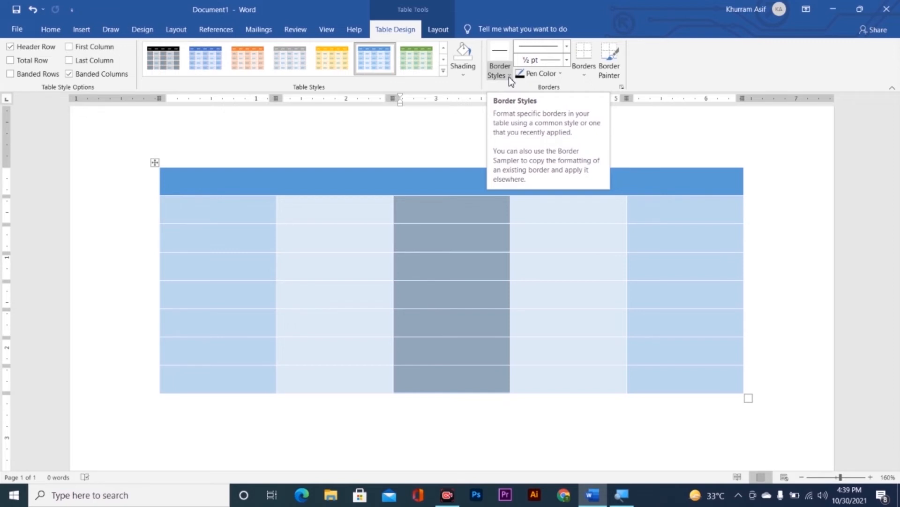
# - Give the third-row cell of the third column a bottom border in the orange Accent 2 single solid line, 1 ½ pt theme style
pyautogui.click(438, 241)
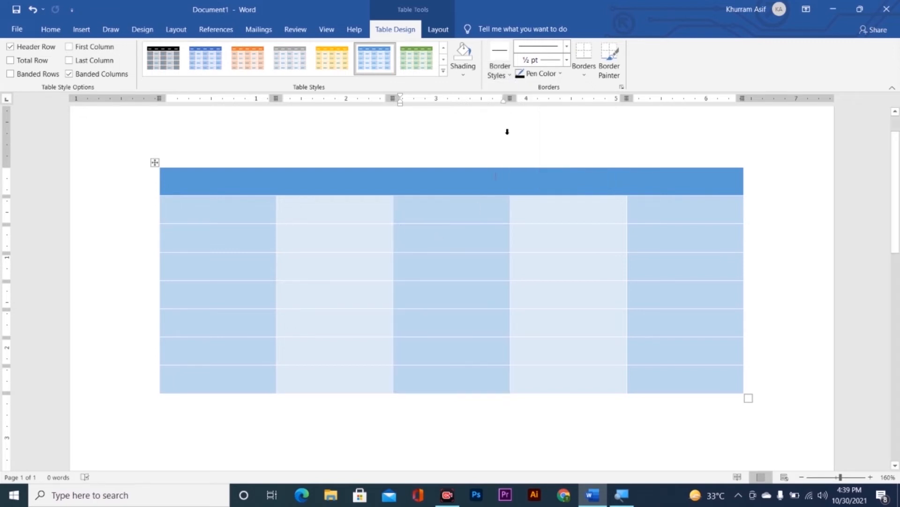
pyautogui.click(501, 71)
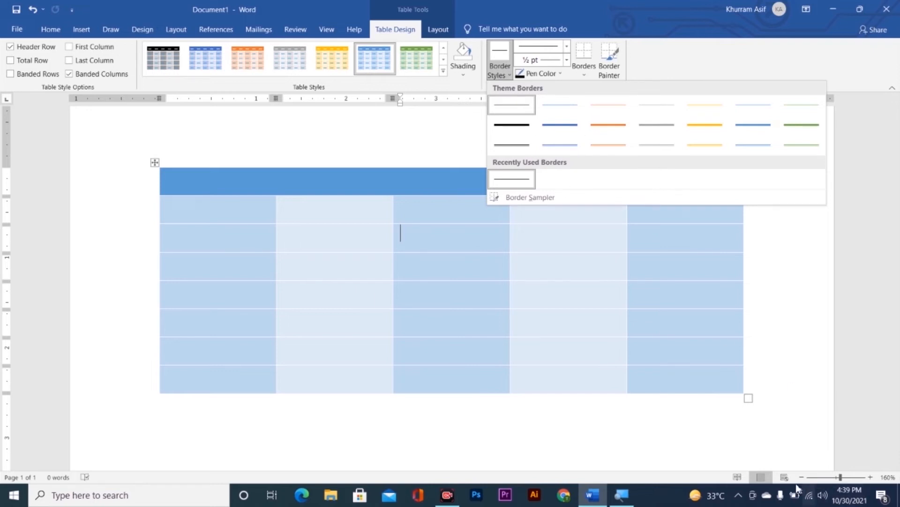
pyautogui.click(780, 474)
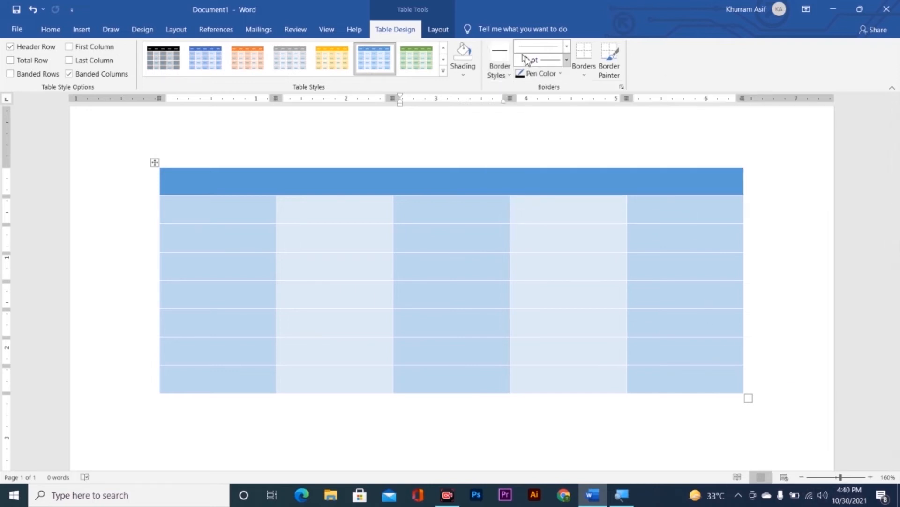
pyautogui.click(498, 68)
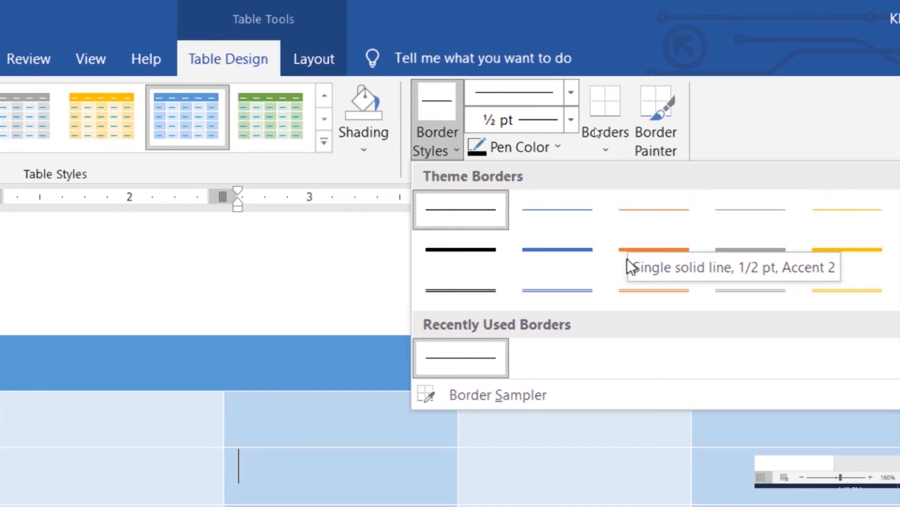
pyautogui.click(627, 247)
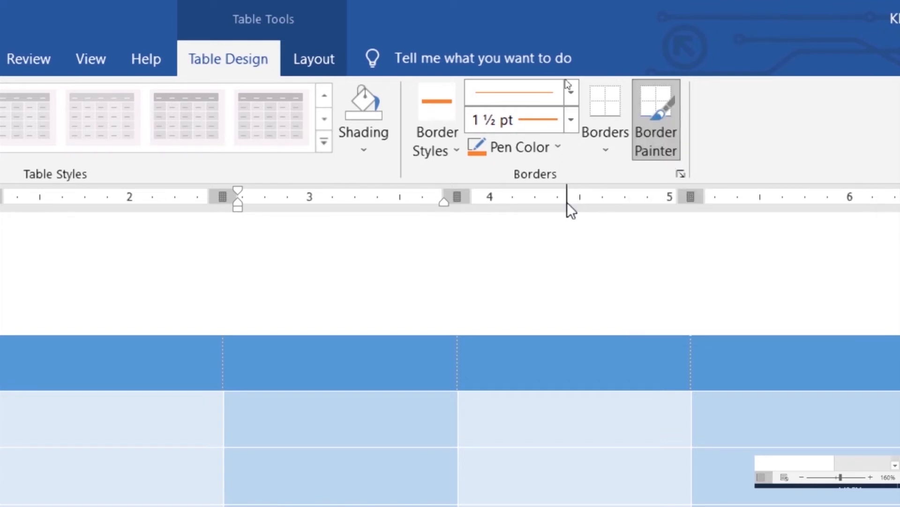
pyautogui.click(582, 94)
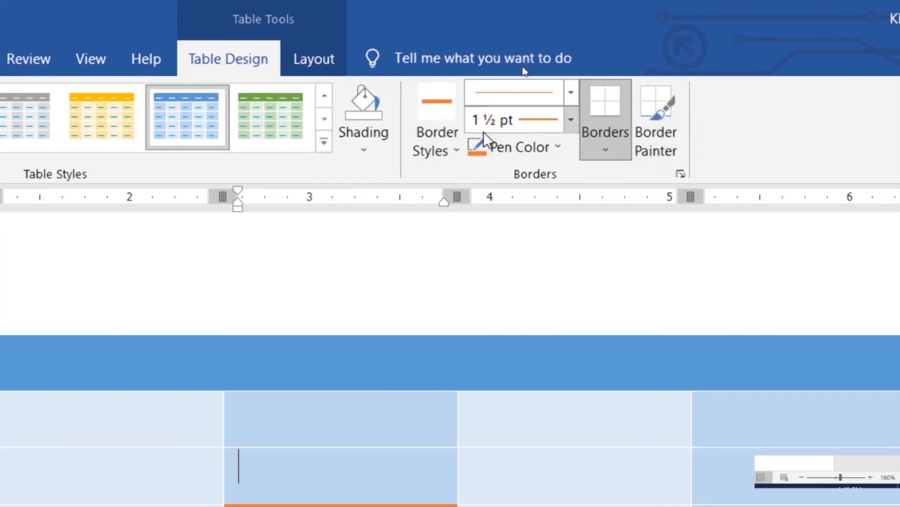
# - Activate the Border Painter with the orange thin-thick-thin triple line at 3 pt, and review the line weight and pen color choices
pyautogui.click(430, 118)
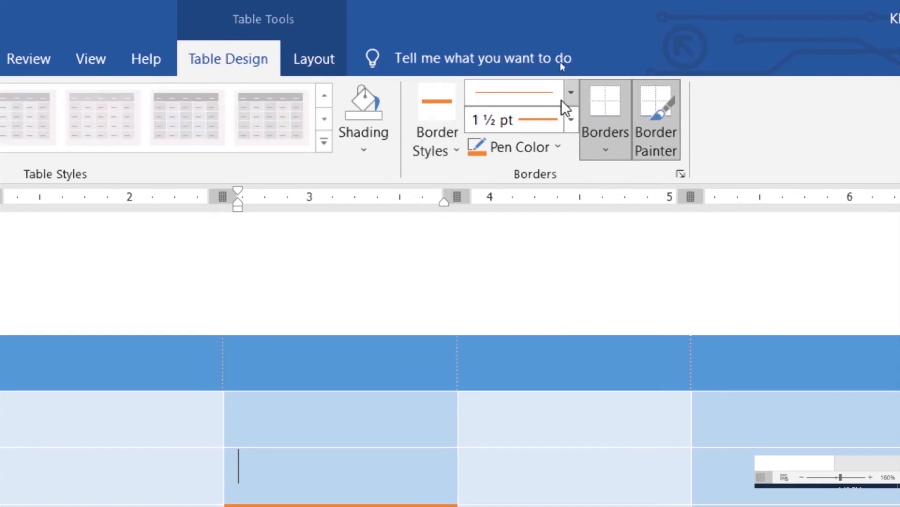
pyautogui.click(569, 93)
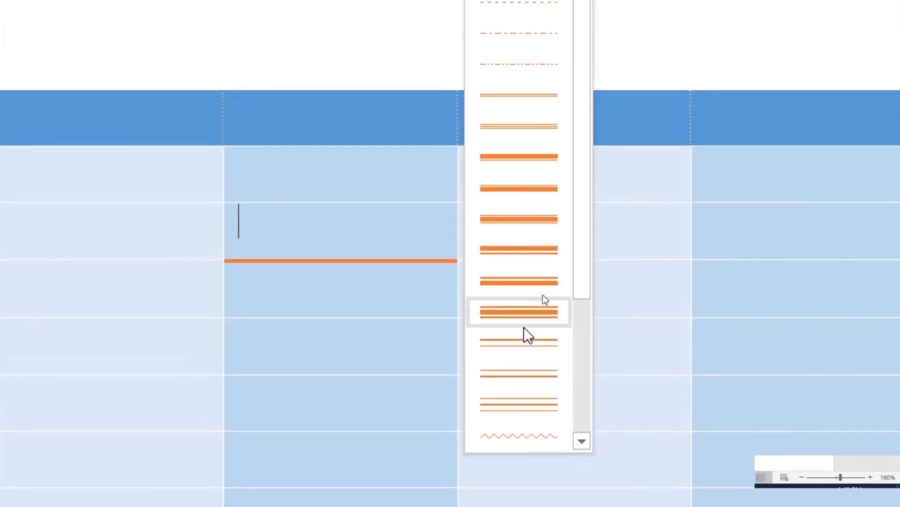
pyautogui.click(508, 315)
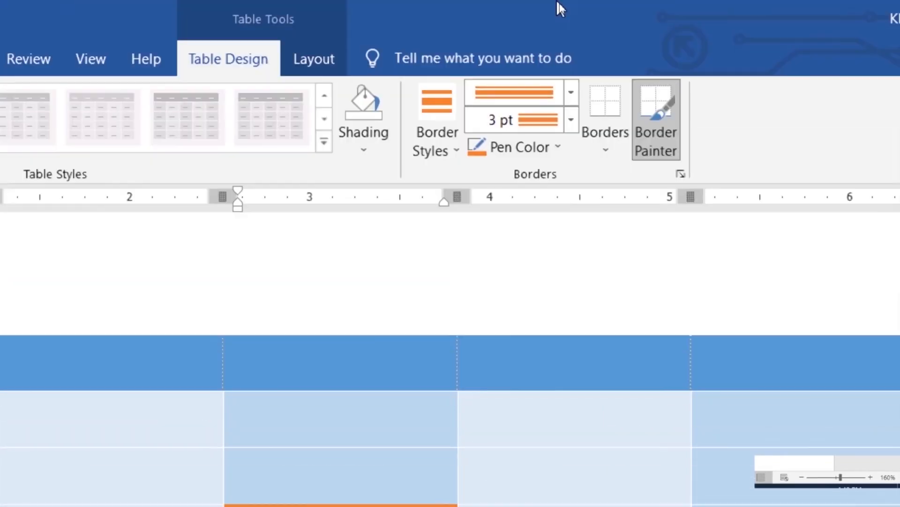
pyautogui.click(571, 119)
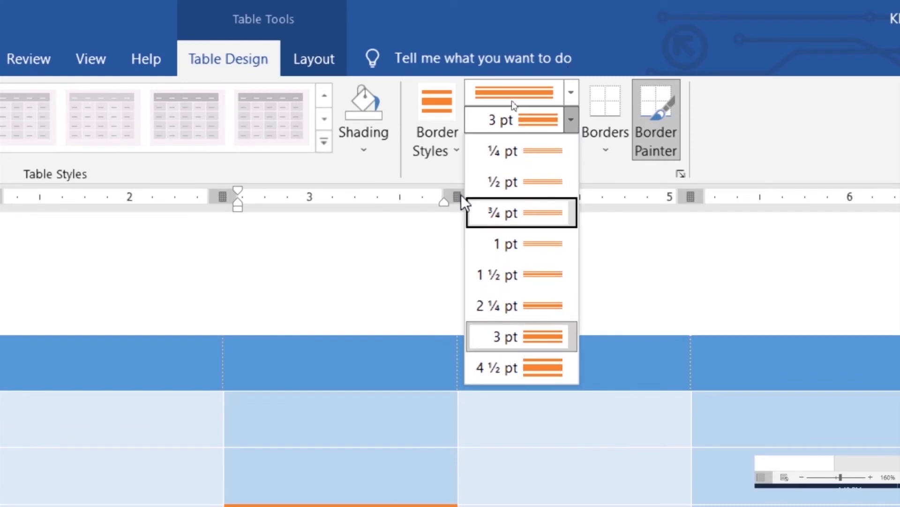
pyautogui.click(440, 173)
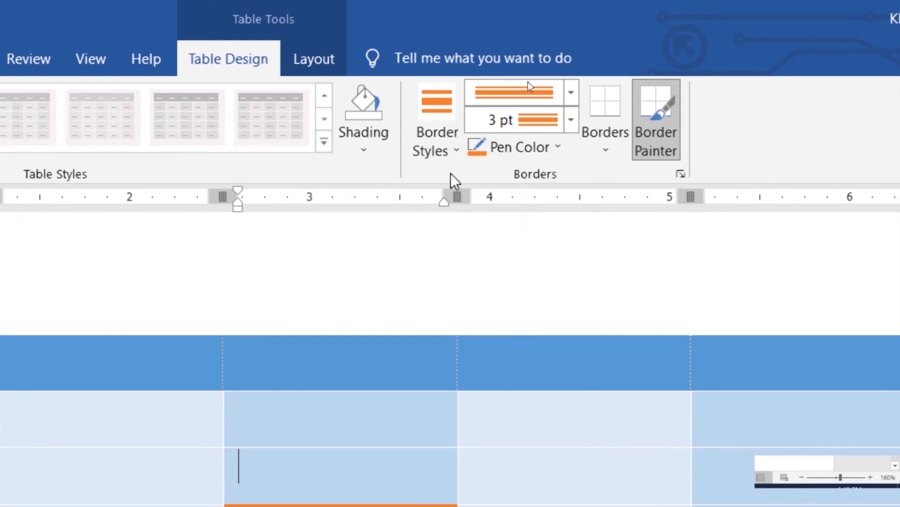
pyautogui.click(528, 145)
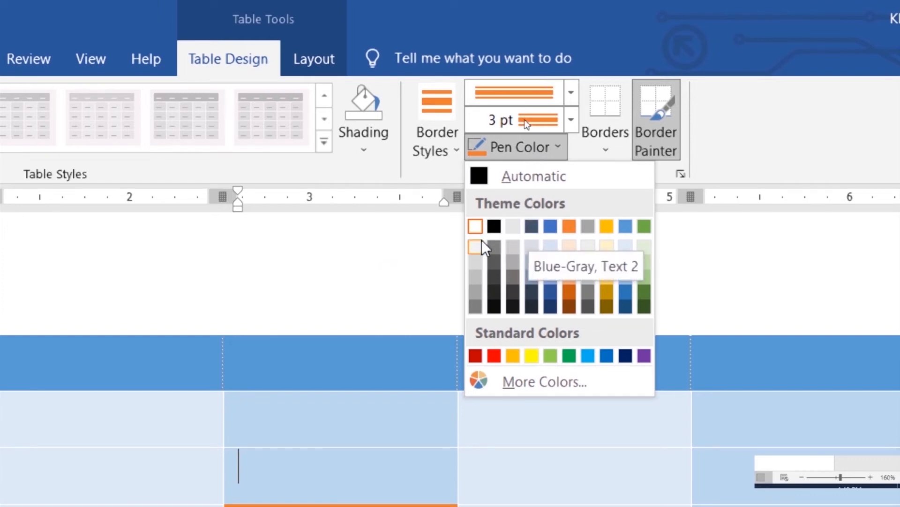
pyautogui.click(438, 173)
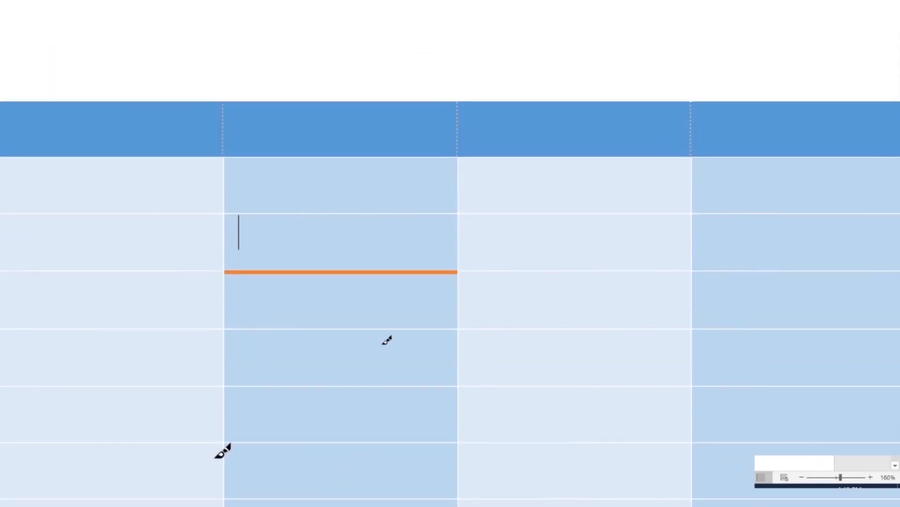
# - Paint the orange triple-line border along both sides of the third column from the header row through the fourth row
pyautogui.scroll(-1, 113, 465)
pyautogui.moveTo(224, 115); pyautogui.dragTo(229, 209)
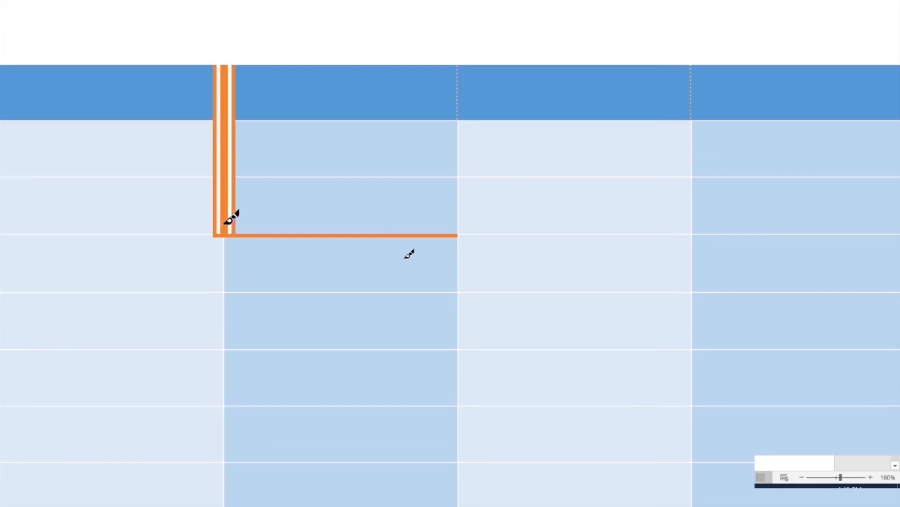
pyautogui.moveTo(462, 67)
pyautogui.mouseDown()
pyautogui.moveTo(474, 195)
pyautogui.moveTo(457, 235)
pyautogui.mouseUp()
pyautogui.moveTo(224, 236); pyautogui.dragTo(225, 288)
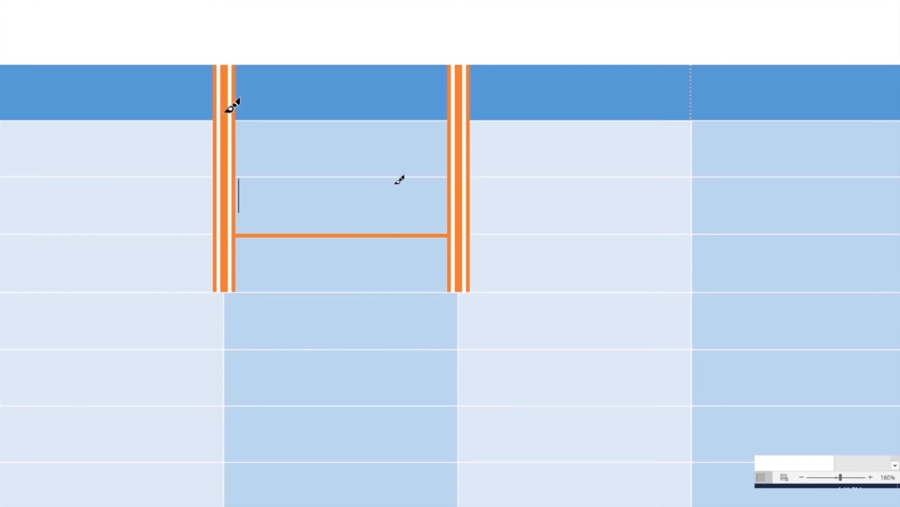
pyautogui.moveTo(228, 68); pyautogui.dragTo(453, 69)
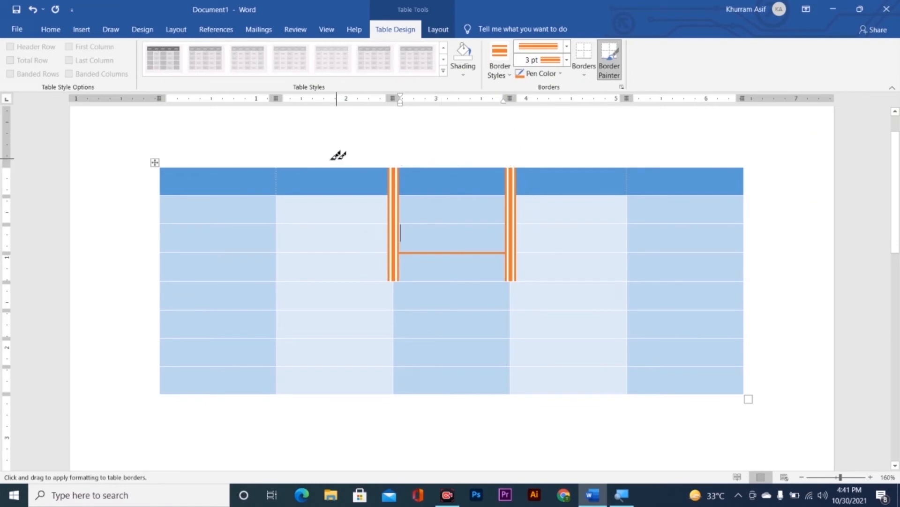
pyautogui.press('Escape')
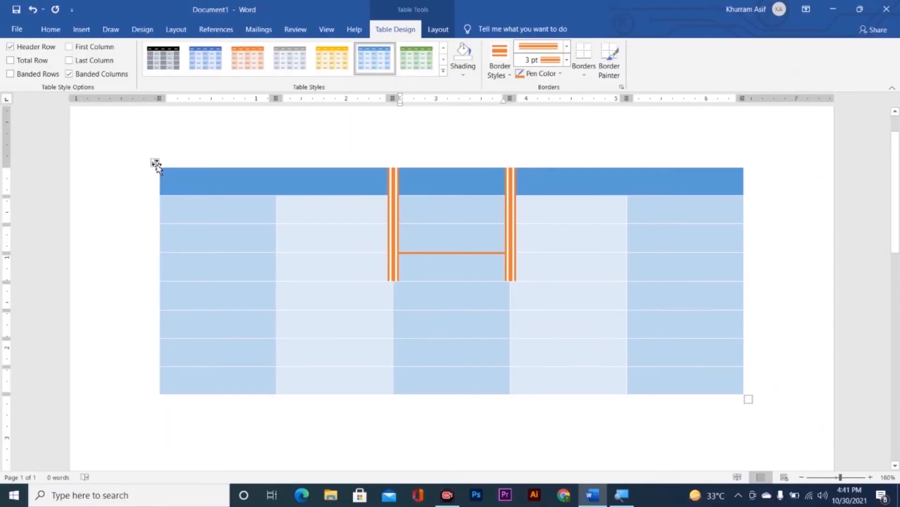
# - Apply the orange triple-line 3 pt border to all borders of the whole table
pyautogui.click(156, 163)
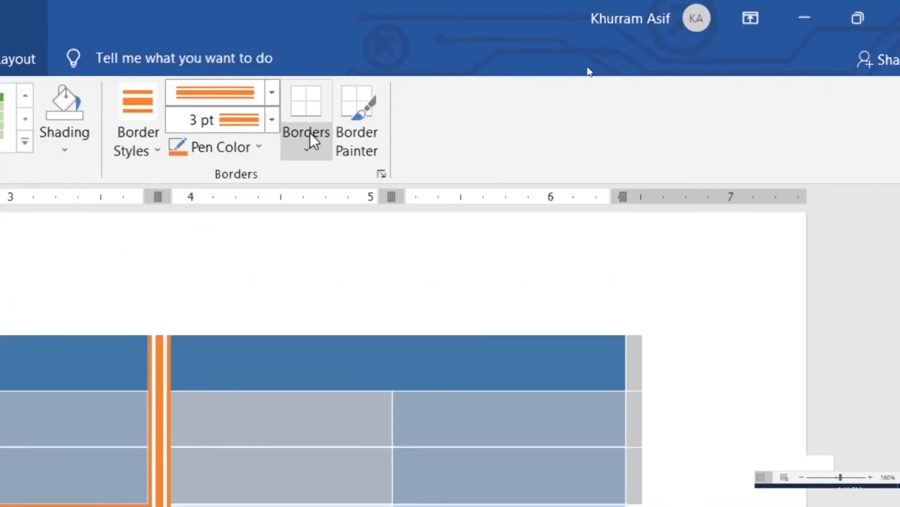
pyautogui.click(587, 67)
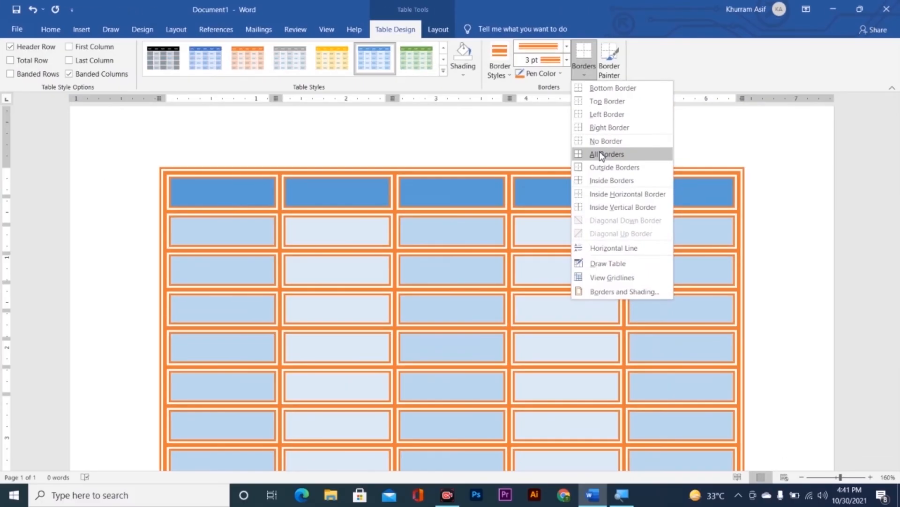
pyautogui.click(602, 155)
pyautogui.scroll(-3, 645, 251)
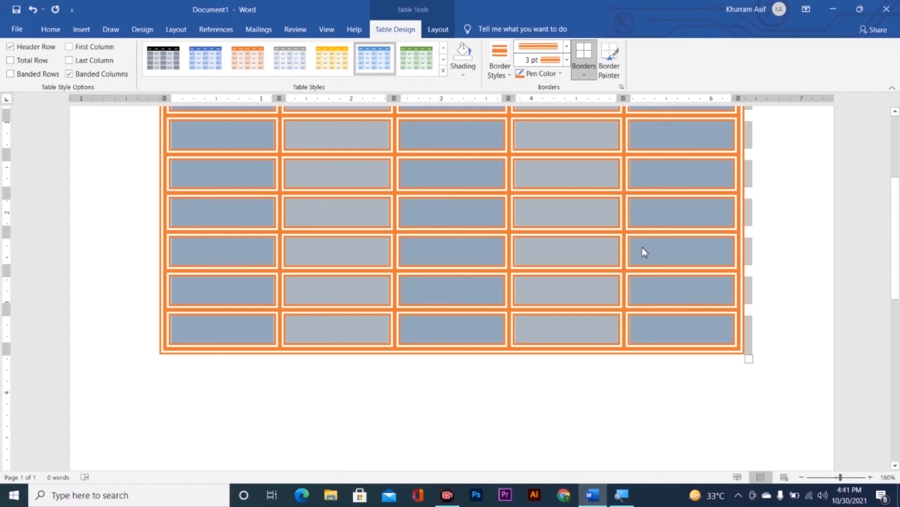
pyautogui.scroll(3, 644, 251)
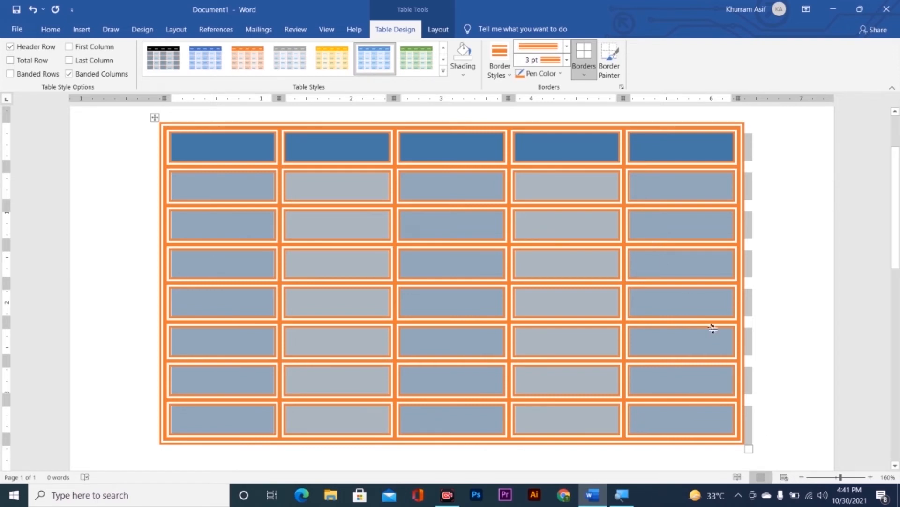
# - Remove all borders from the table and apply the first Plain Tables style with a black grid
pyautogui.click(430, 31)
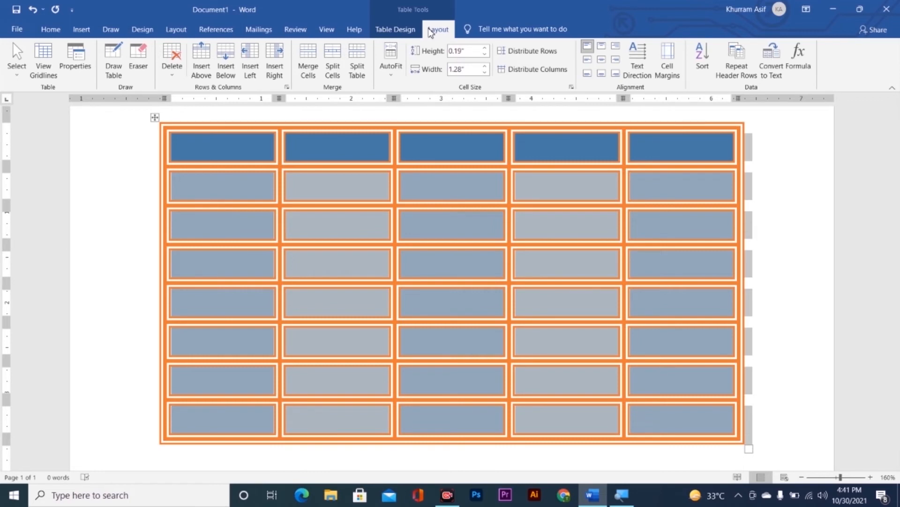
pyautogui.click(396, 29)
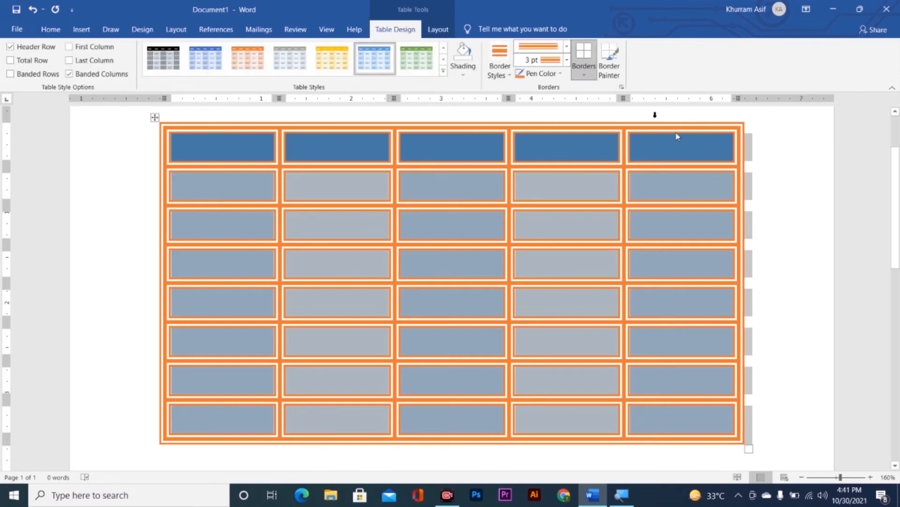
pyautogui.click(586, 76)
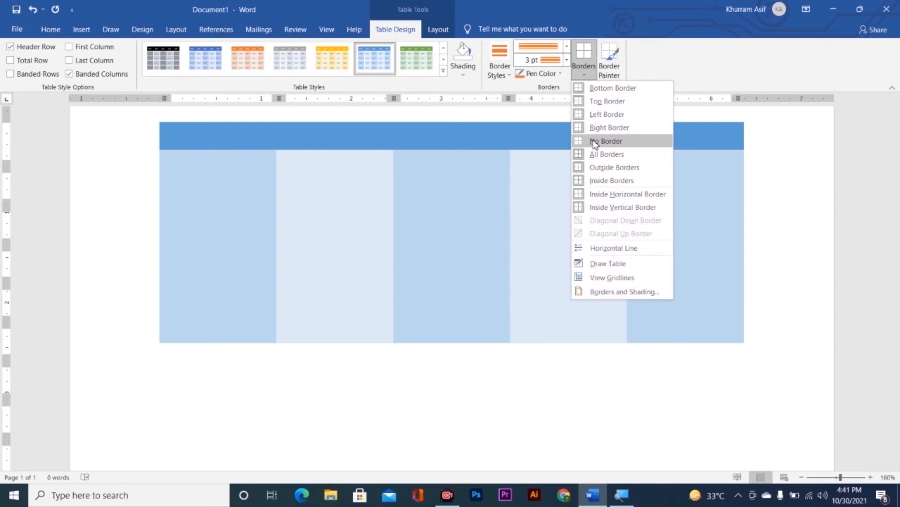
pyautogui.click(595, 142)
pyautogui.click(443, 70)
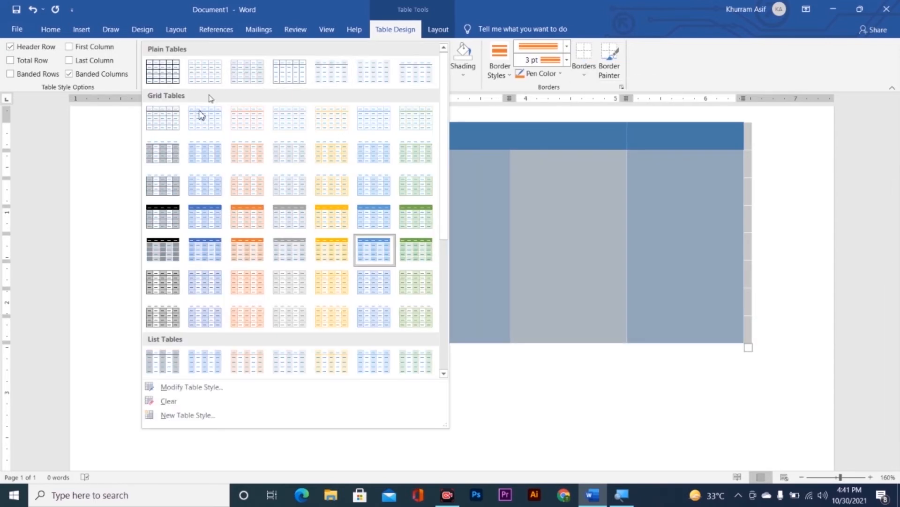
pyautogui.click(151, 80)
pyautogui.scroll(2, 371, 220)
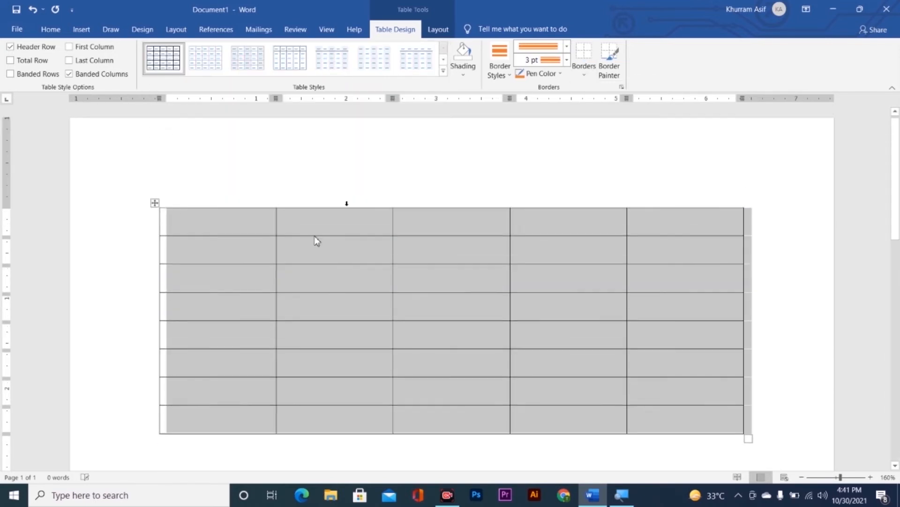
pyautogui.click(315, 242)
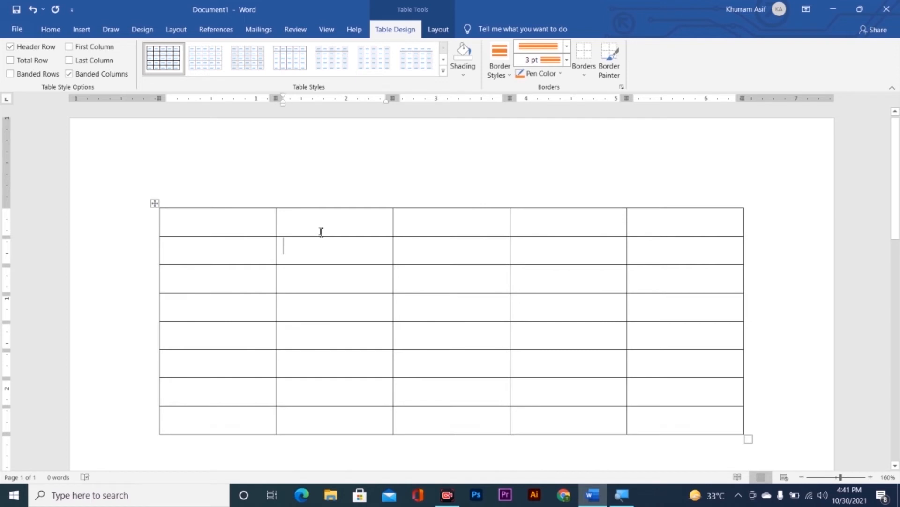
# - Erase the dividing lines between the first five cells of column one and between rows four to eight of column two
pyautogui.click(437, 29)
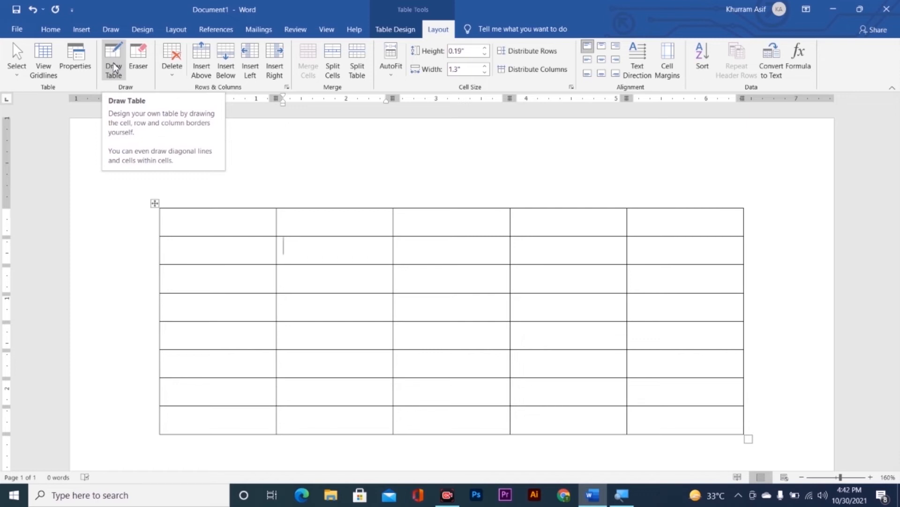
pyautogui.click(139, 60)
pyautogui.moveTo(192, 222); pyautogui.dragTo(246, 341)
pyautogui.moveTo(321, 309); pyautogui.dragTo(348, 427)
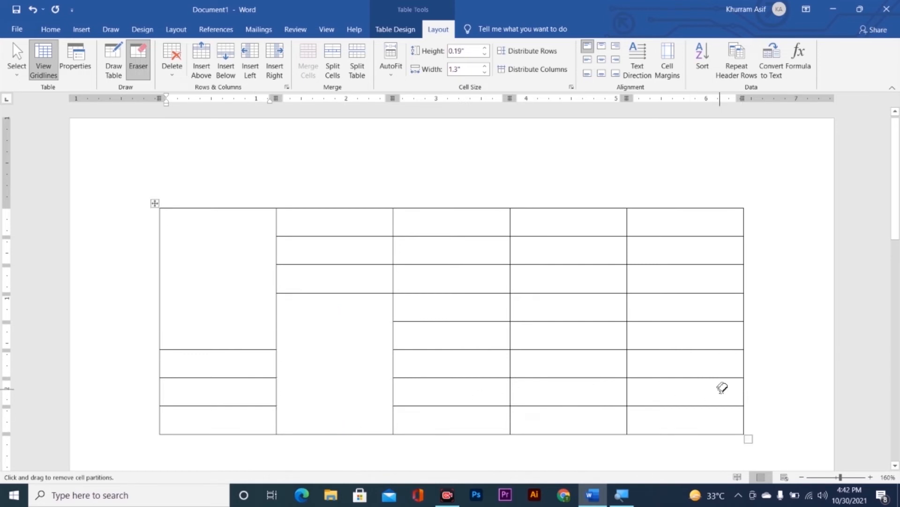
# - Undo the erased cell lines and turn off the Eraser
pyautogui.hotkey('ctrl', 'z')
pyautogui.hotkey('ctrl', 'z')
pyautogui.hotkey('ctrl', 'z')
pyautogui.hotkey('ctrl', 'z')
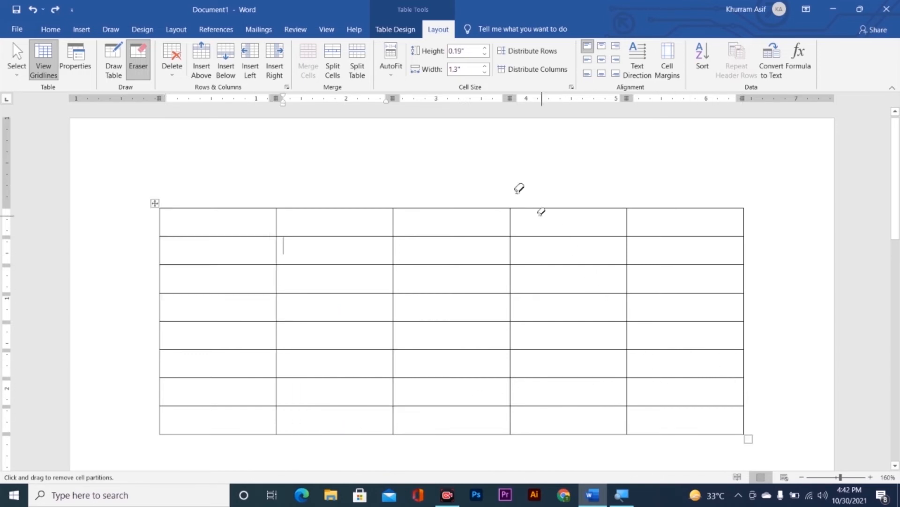
pyautogui.click(140, 63)
# - Select the table's second row and review the options for deleting cells, columns, rows or the table
pyautogui.moveTo(249, 245); pyautogui.dragTo(647, 263)
pyautogui.moveTo(228, 261); pyautogui.dragTo(671, 251)
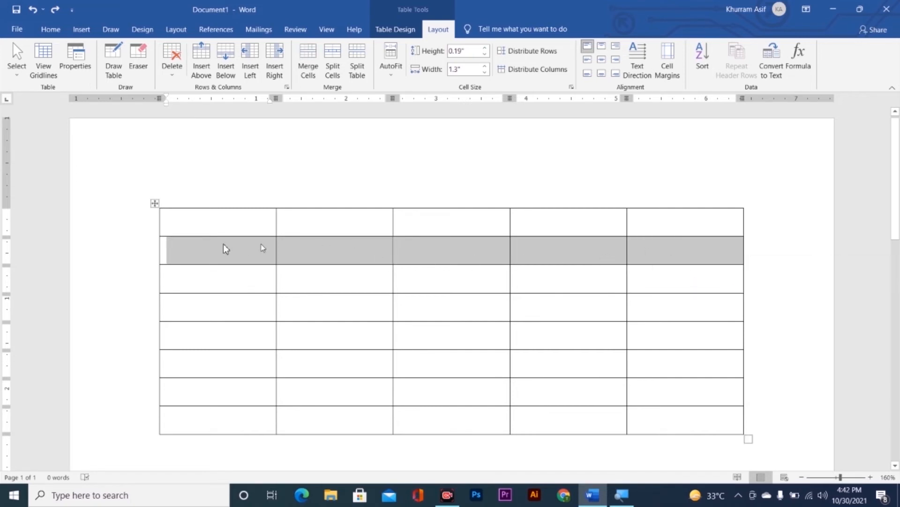
pyautogui.click(172, 75)
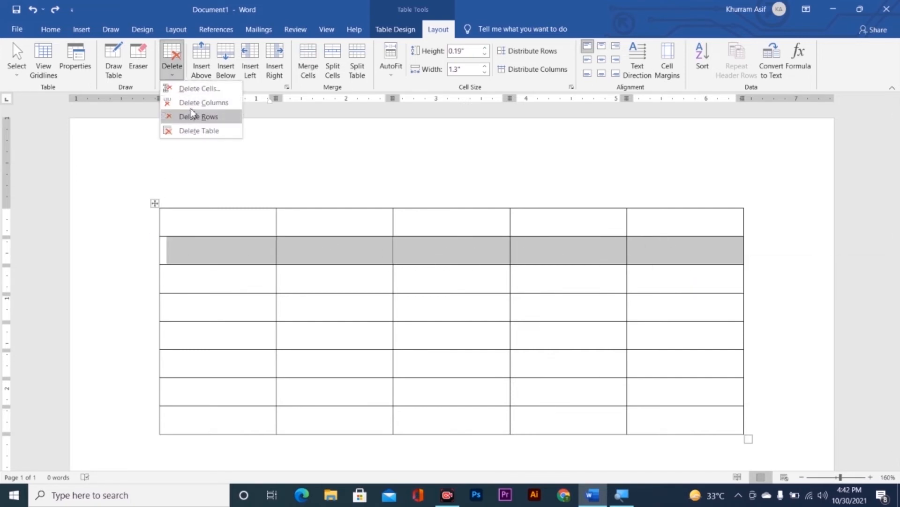
pyautogui.click(708, 446)
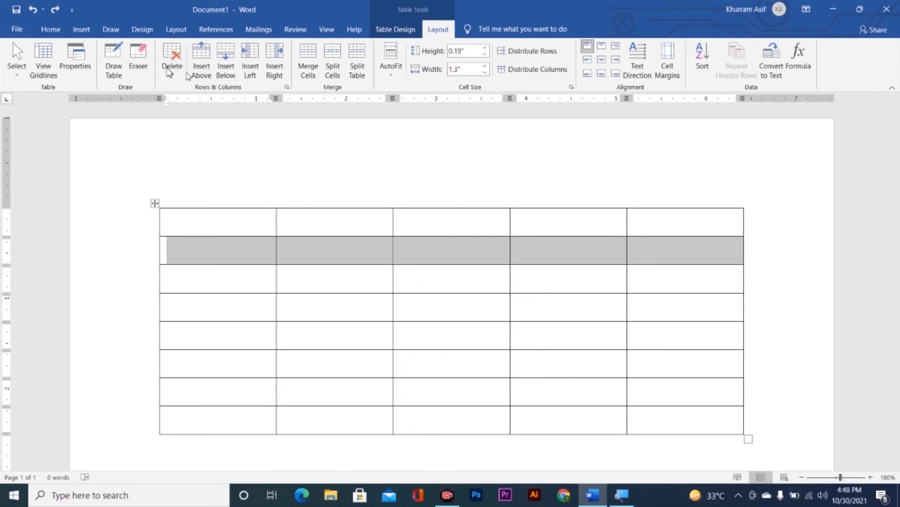
pyautogui.click(165, 68)
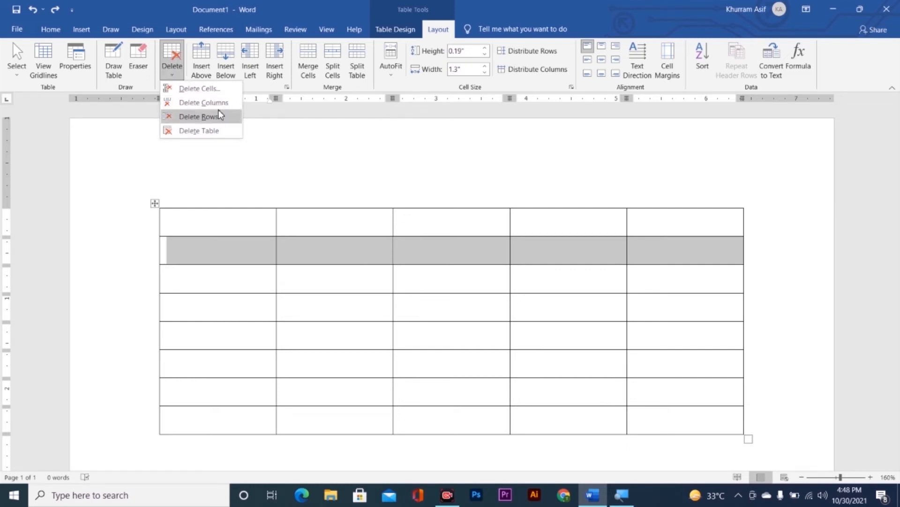
pyautogui.click(233, 259)
# - Enter 1, 23 and 3 in the second, third and fourth rows of the first column
pyautogui.click(231, 257)
pyautogui.write('1')
pyautogui.click(223, 270)
pyautogui.write('23')
pyautogui.click(227, 310)
pyautogui.write('3')
pyautogui.click(224, 286)
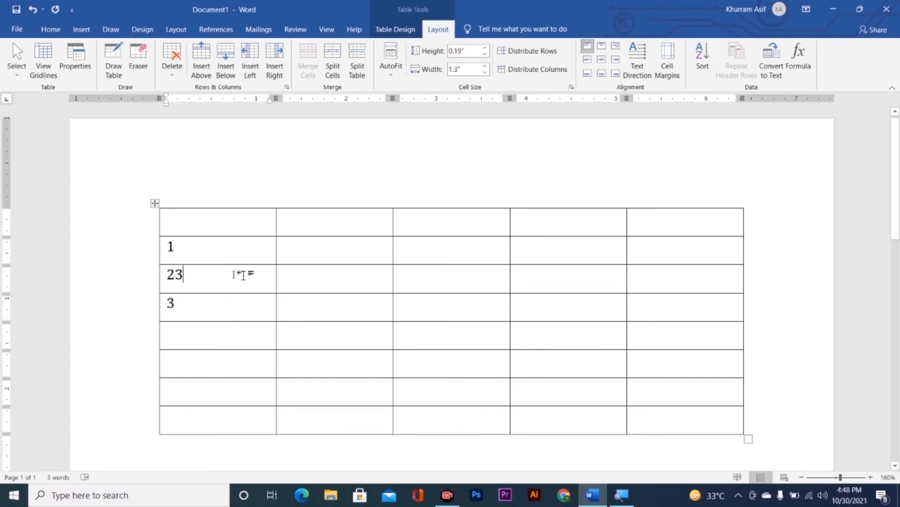
# - Delete the table row containing 23
pyautogui.moveTo(275, 281); pyautogui.dragTo(685, 278)
pyautogui.click(165, 66)
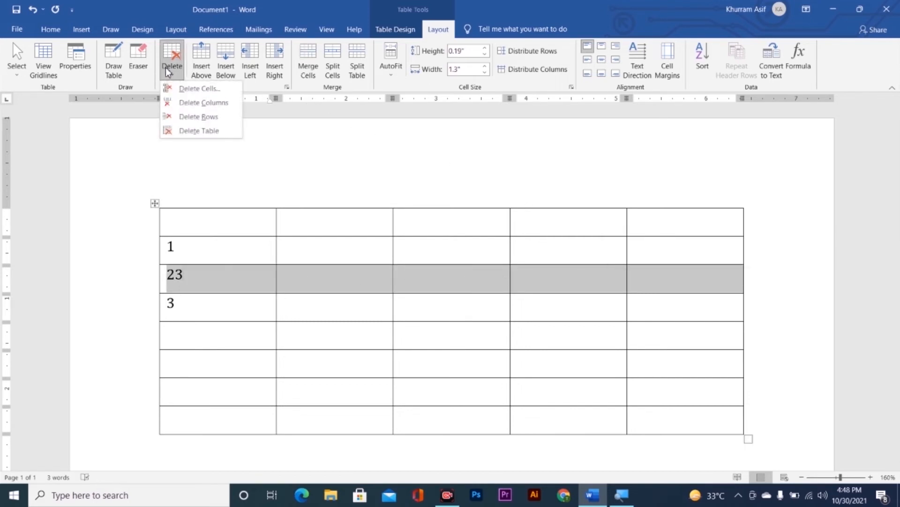
pyautogui.click(216, 118)
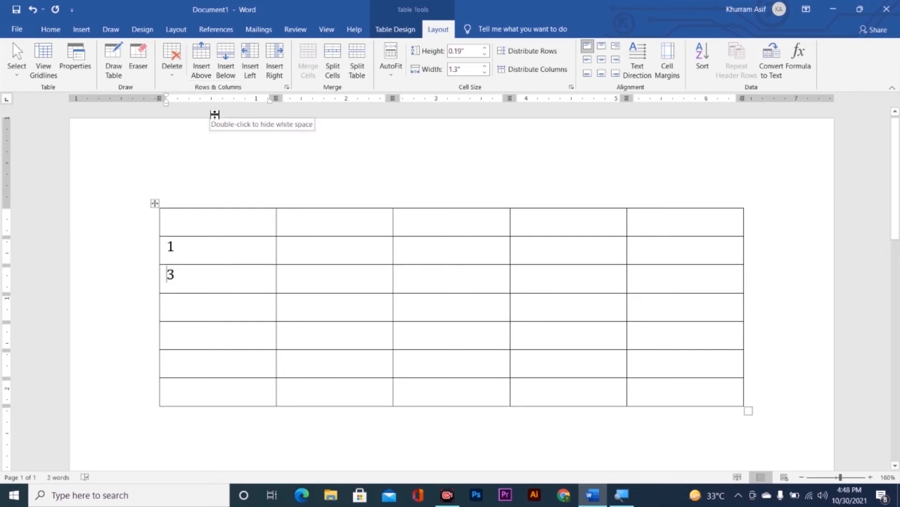
# - Delete the table's first column, which contains 1 and 3
pyautogui.moveTo(216, 225); pyautogui.dragTo(239, 394)
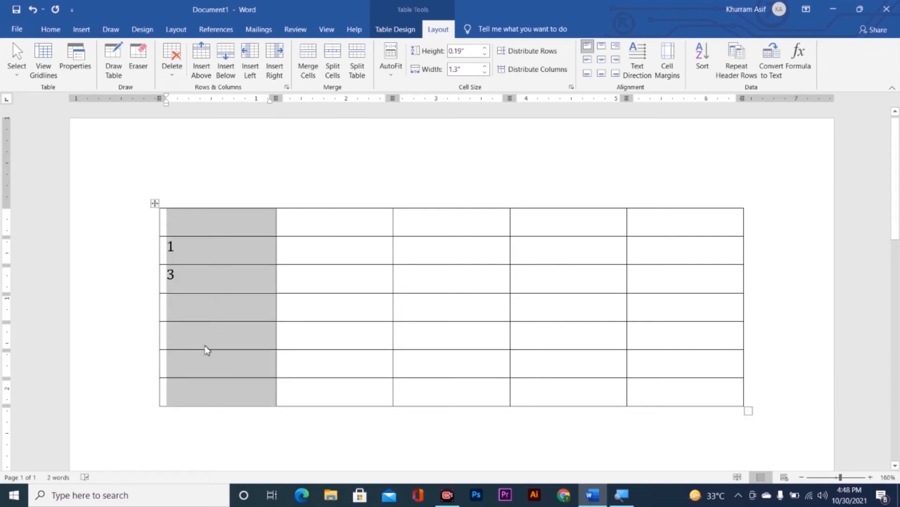
pyautogui.click(176, 76)
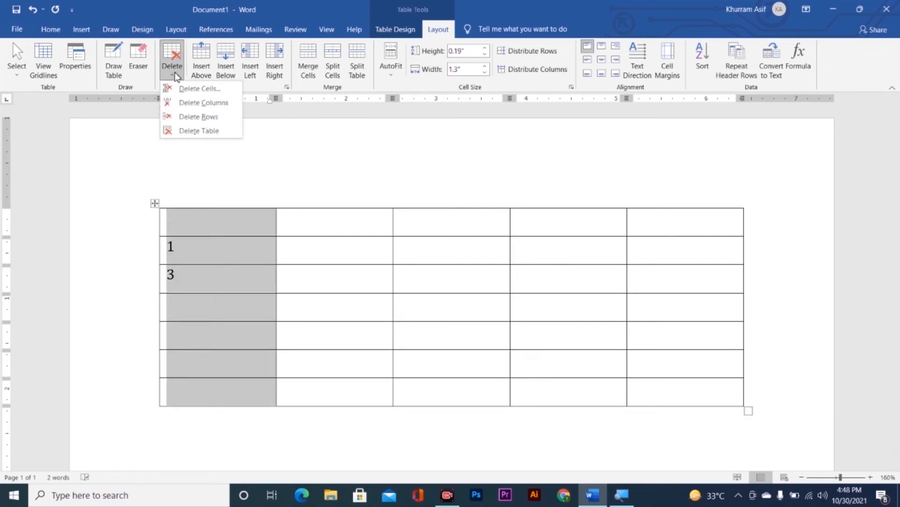
pyautogui.click(232, 104)
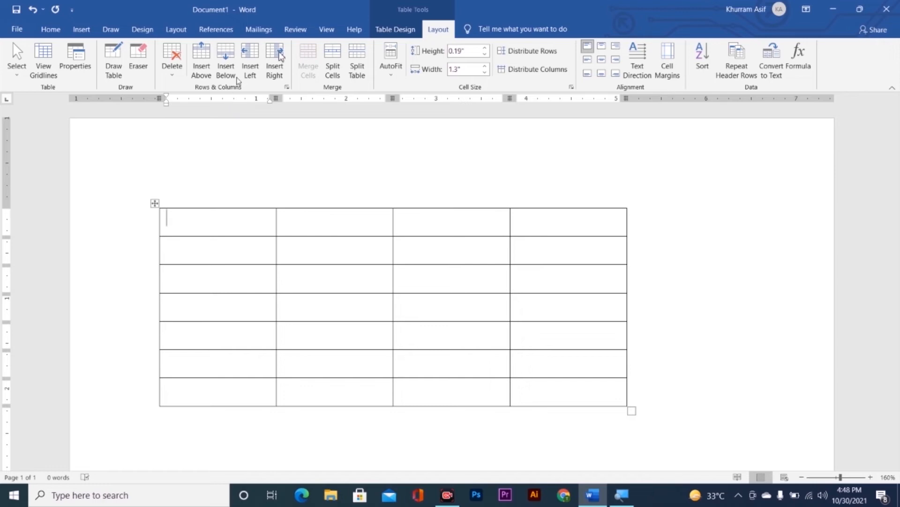
# - Enter 1, 2 and 3 in the first three cells of the top row
pyautogui.write('1')
pyautogui.click(310, 219)
pyautogui.write('2')
pyautogui.click(449, 228)
pyautogui.write('3')
pyautogui.click(337, 243)
pyautogui.click(328, 219)
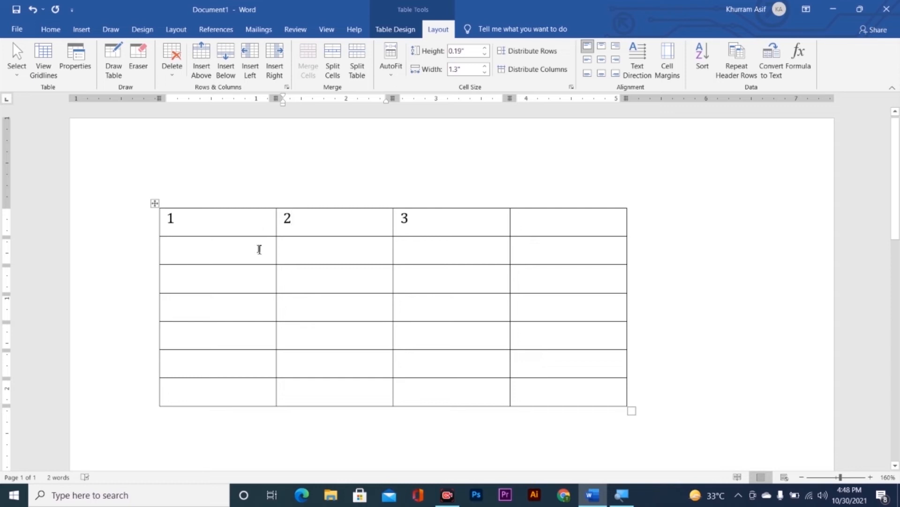
# - Insert a new column to the left of the column headed 2
pyautogui.moveTo(331, 224); pyautogui.dragTo(343, 378)
pyautogui.click(324, 206)
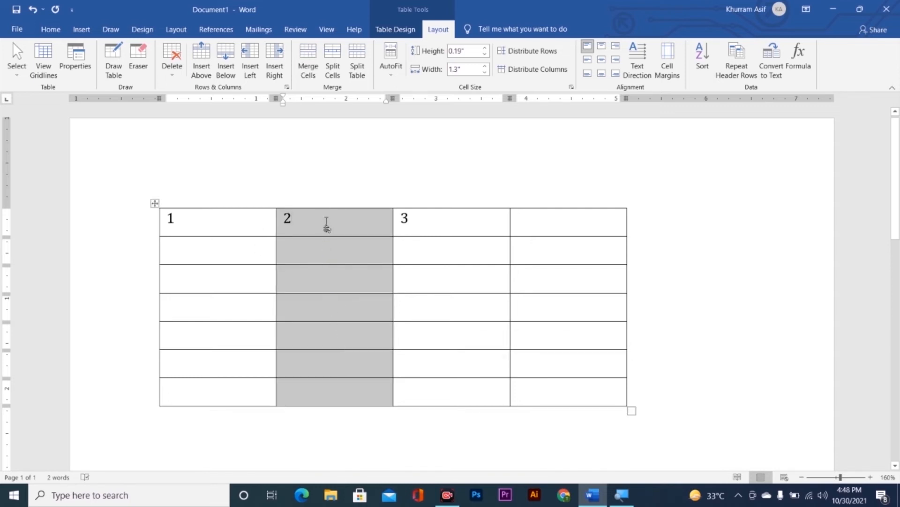
pyautogui.click(326, 225)
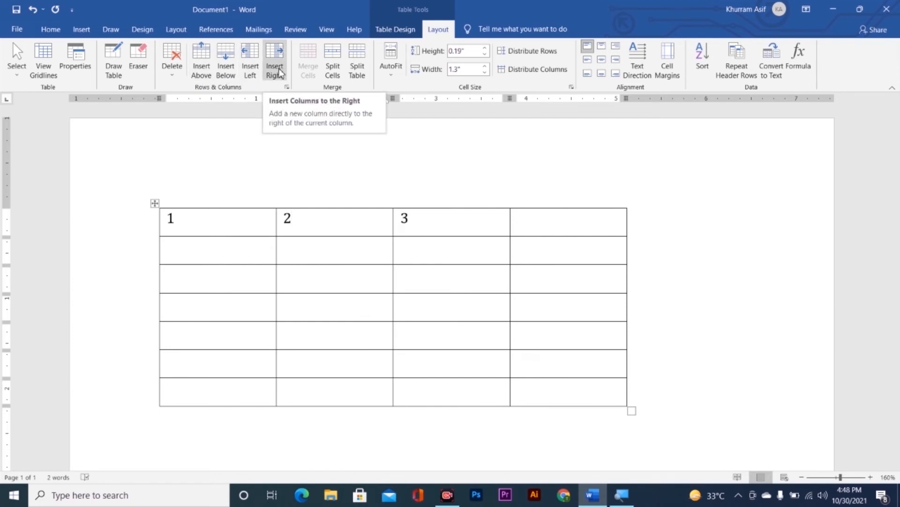
pyautogui.click(250, 63)
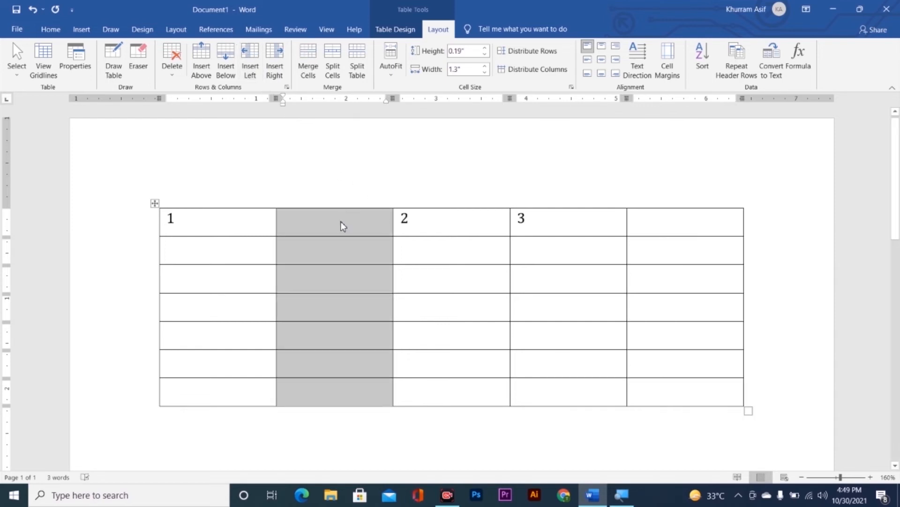
# - Enter 3 in the cell below 2 and insert a new row above that row
pyautogui.click(429, 247)
pyautogui.write('3')
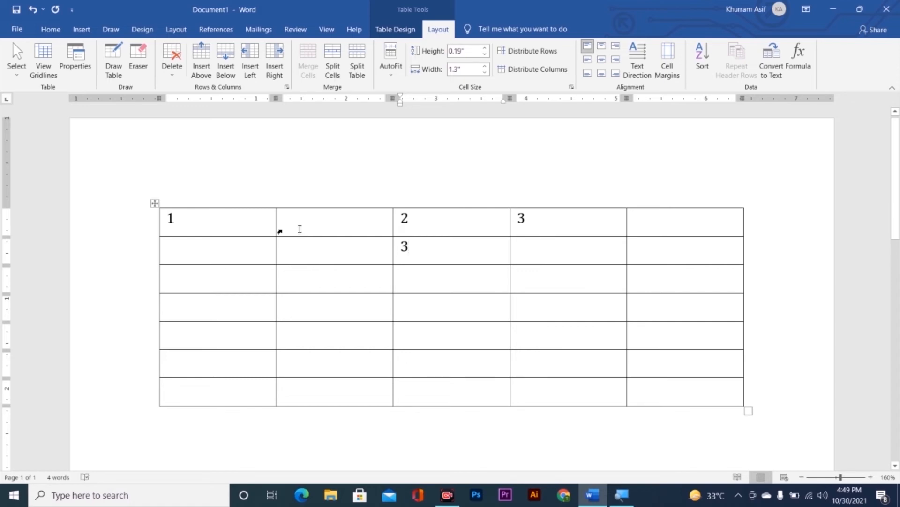
pyautogui.moveTo(249, 253); pyautogui.dragTo(619, 255)
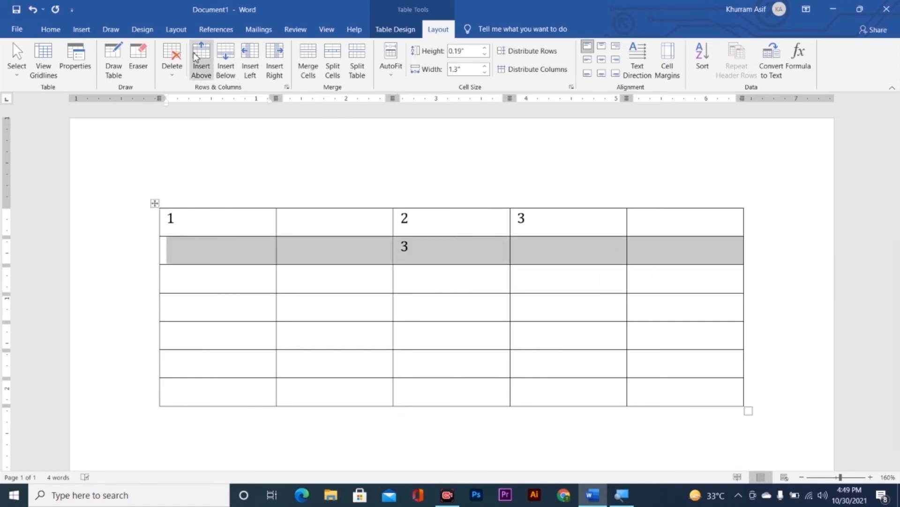
pyautogui.click(201, 65)
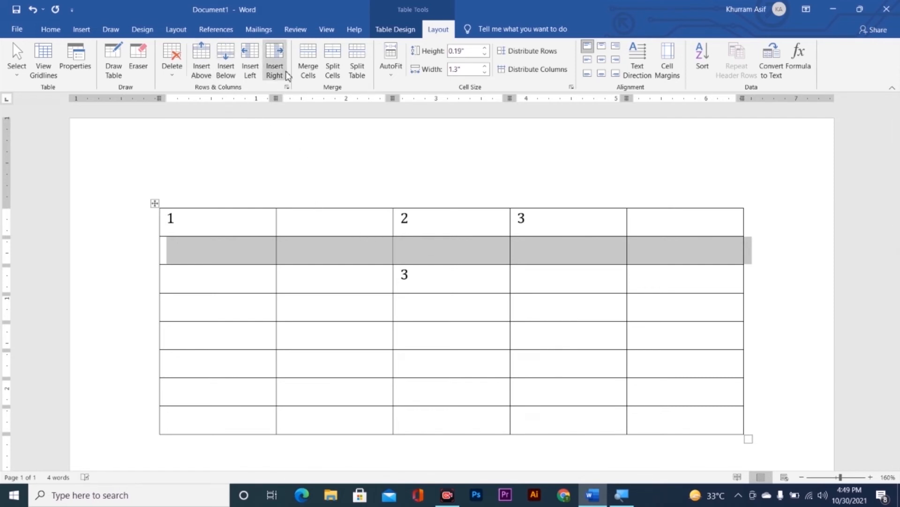
# - Clear the numbers from the top three rows of the table
pyautogui.moveTo(251, 212); pyautogui.dragTo(562, 268)
pyautogui.press('Delete')
pyautogui.click(205, 228)
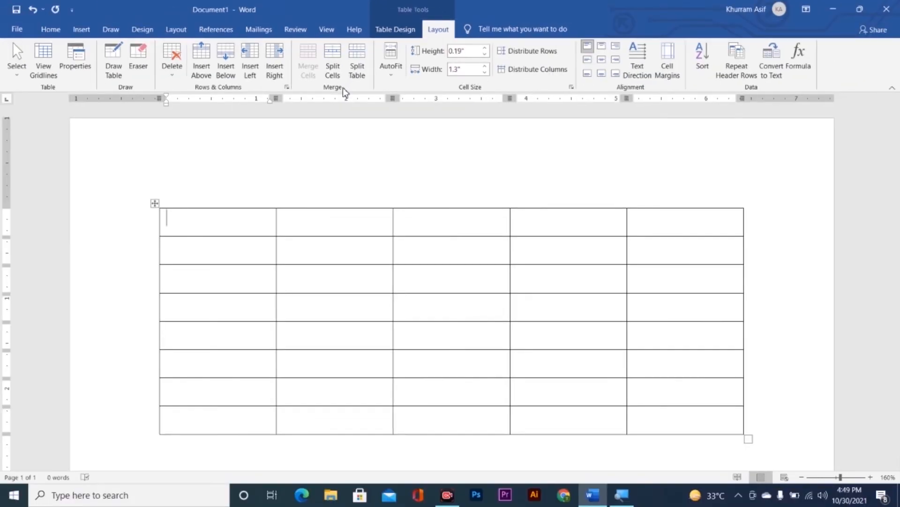
# - Merge all five cells of the table's first row into one cell
pyautogui.moveTo(234, 217); pyautogui.dragTo(664, 211)
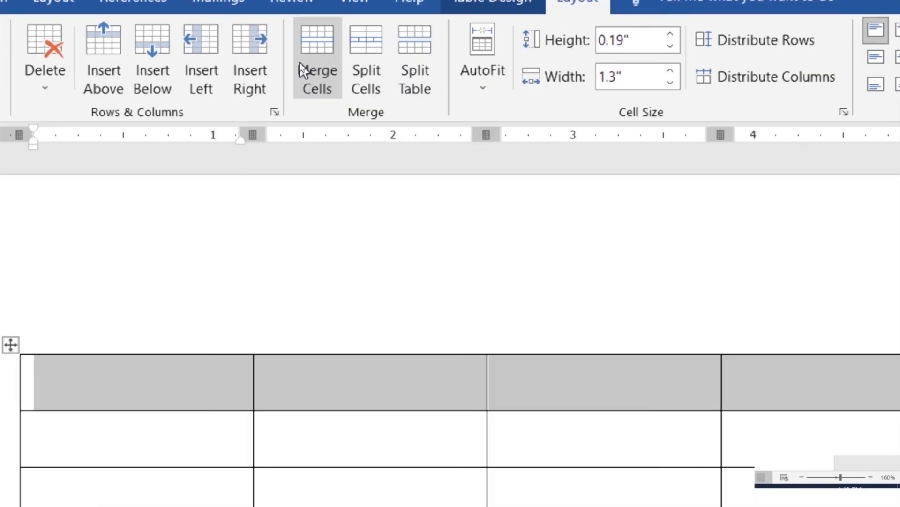
pyautogui.scroll(-2, 347, 148)
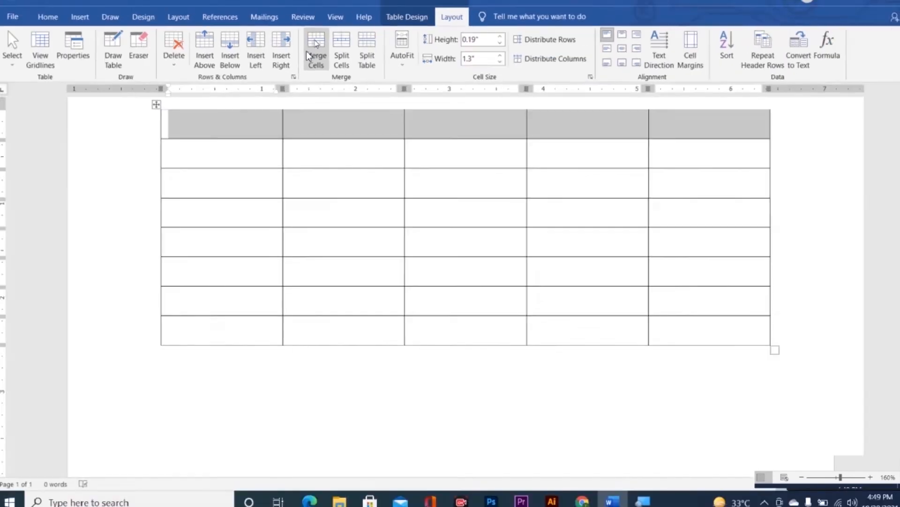
pyautogui.click(313, 47)
# - Split the merged first-row cell into 5 columns and 1 row
pyautogui.click(271, 134)
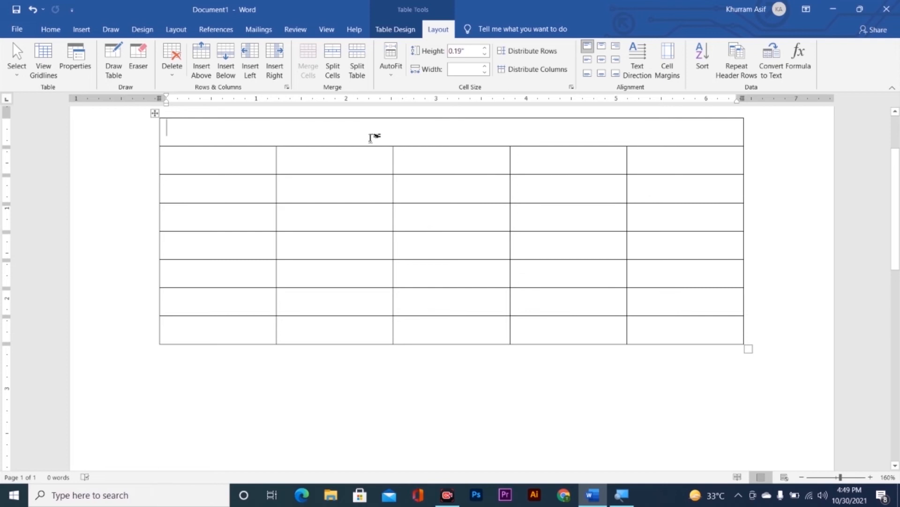
pyautogui.click(333, 70)
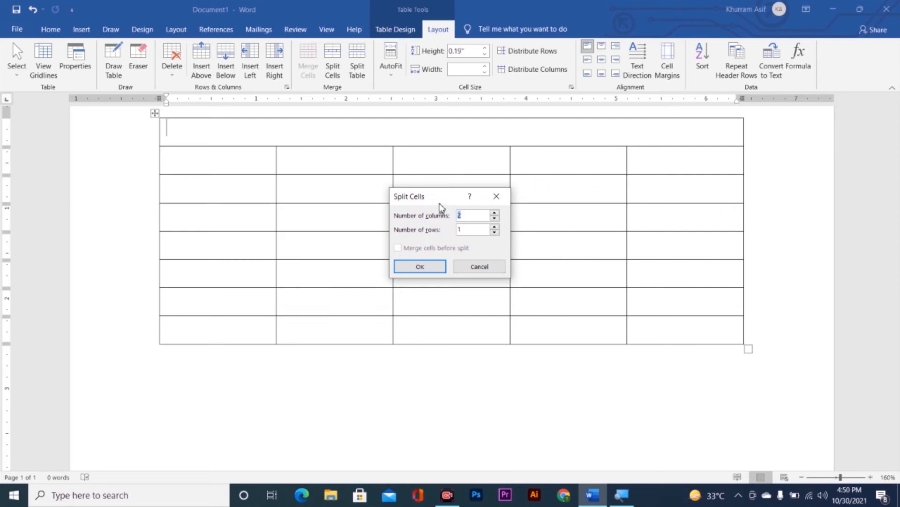
pyautogui.moveTo(440, 204); pyautogui.dragTo(408, 200)
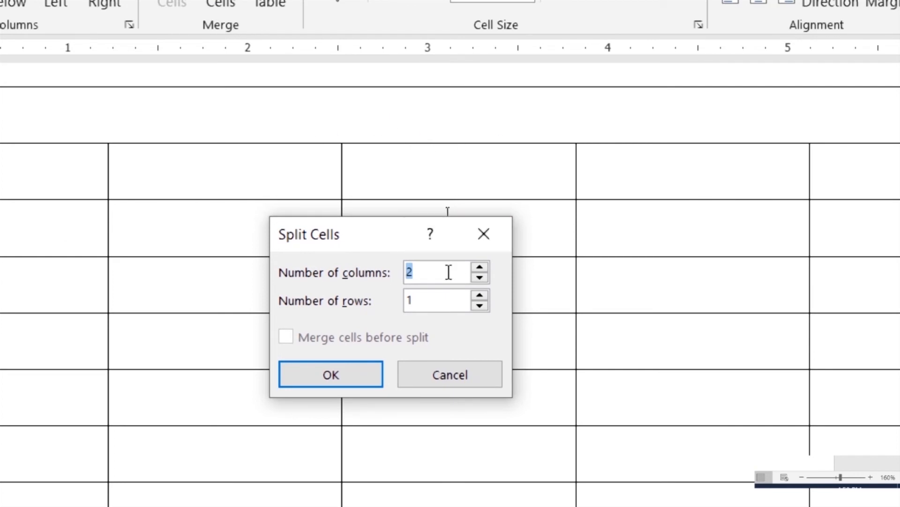
pyautogui.write('5')
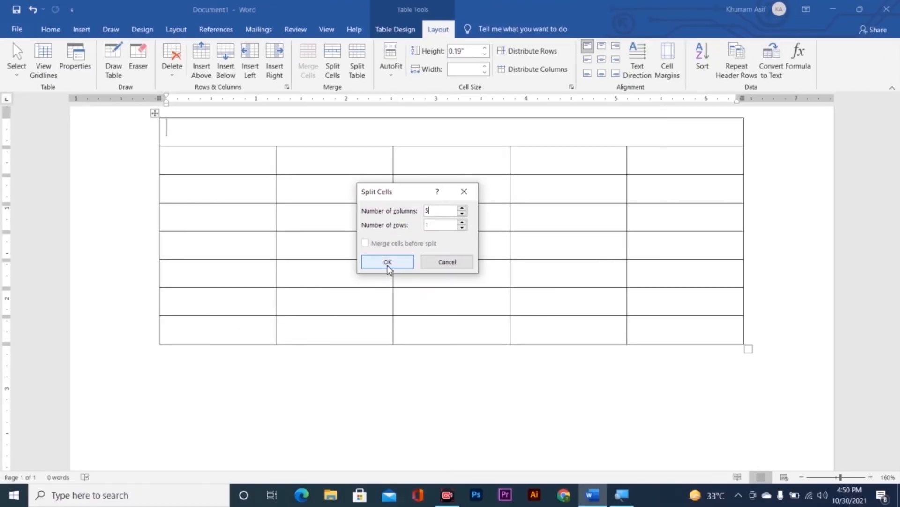
pyautogui.click(397, 360)
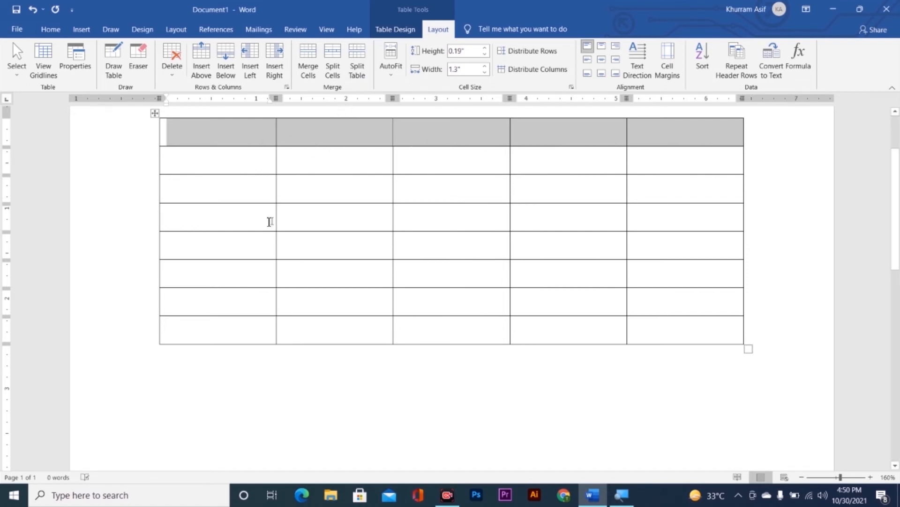
# - Enter 1 and 2 in the first column's fourth and fifth rows and split the table above the row containing 2
pyautogui.click(248, 213)
pyautogui.scroll(1, 296, 256)
pyautogui.write('1')
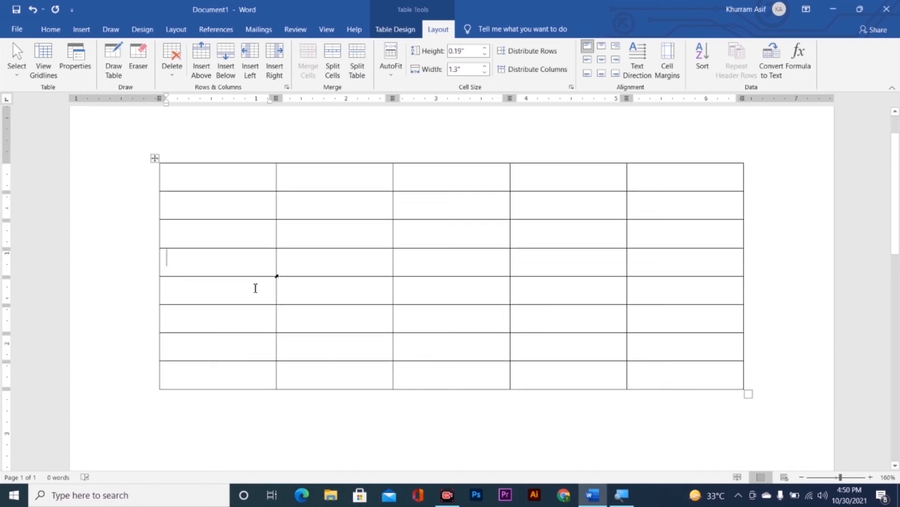
pyautogui.click(210, 299)
pyautogui.write('2')
pyautogui.click(360, 75)
pyautogui.click(205, 308)
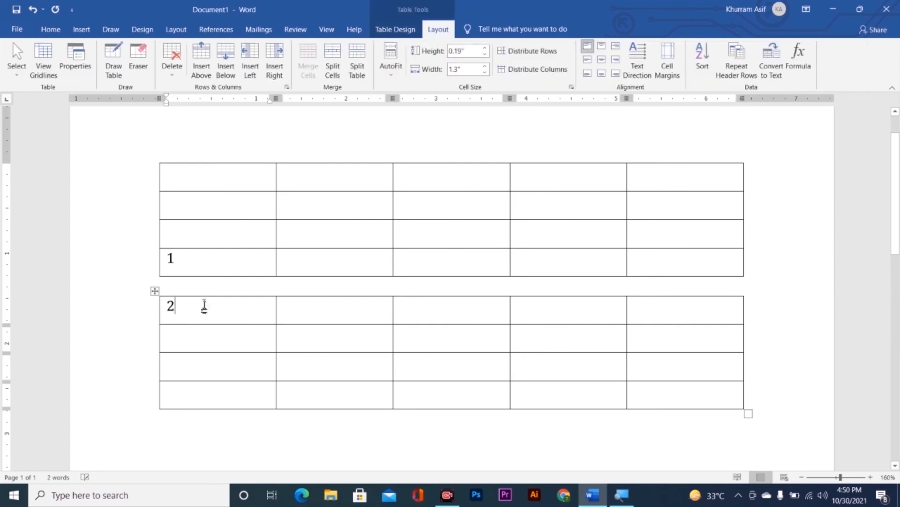
# - Select the upper and lower tables in turn, and undo the table split
pyautogui.moveTo(187, 184); pyautogui.dragTo(696, 262)
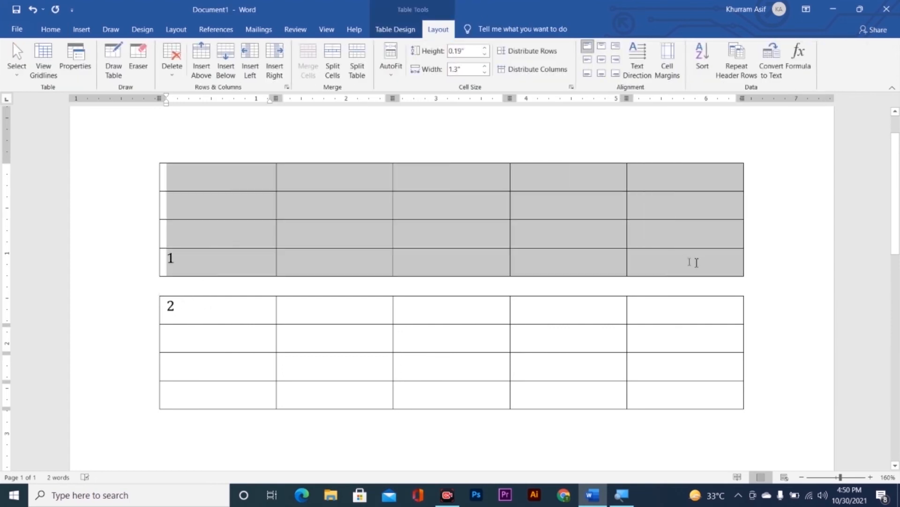
pyautogui.moveTo(233, 316); pyautogui.dragTo(665, 395)
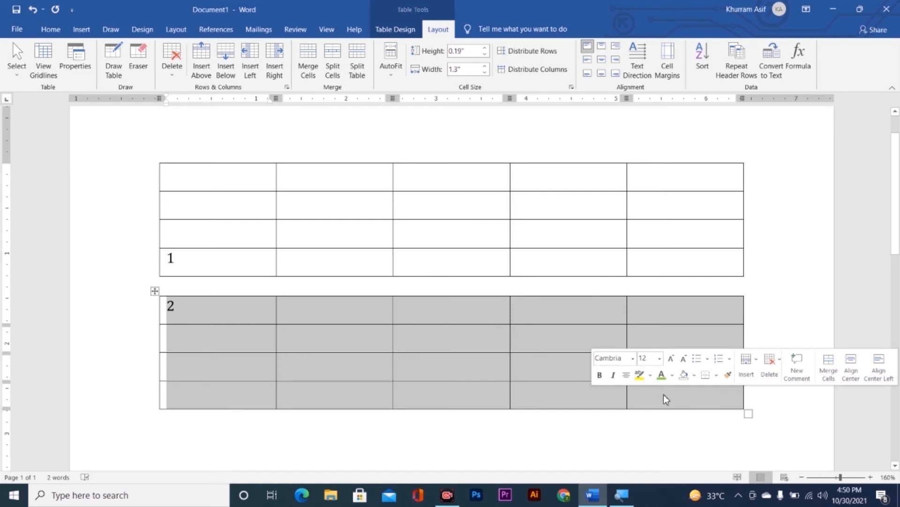
pyautogui.hotkey('ctrl', 'z')
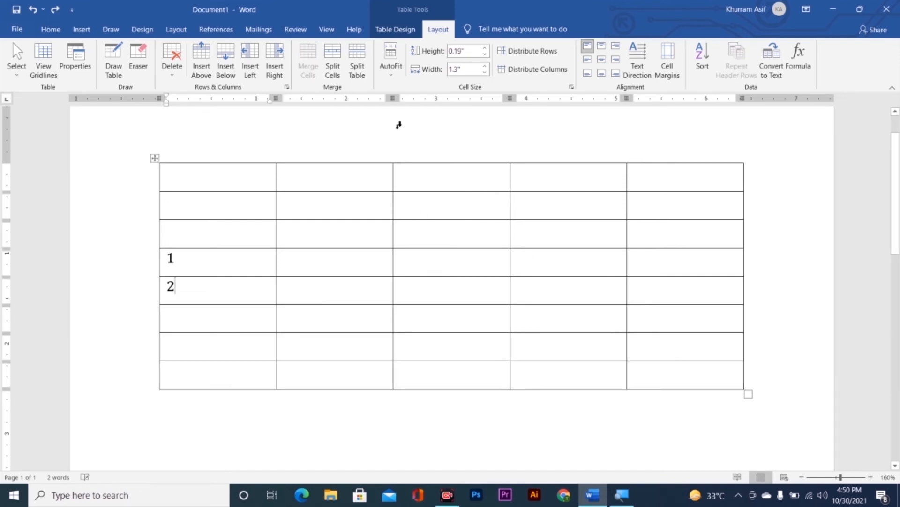
# - Clear the numbers 1 and 2 from the table's first column
pyautogui.click(390, 75)
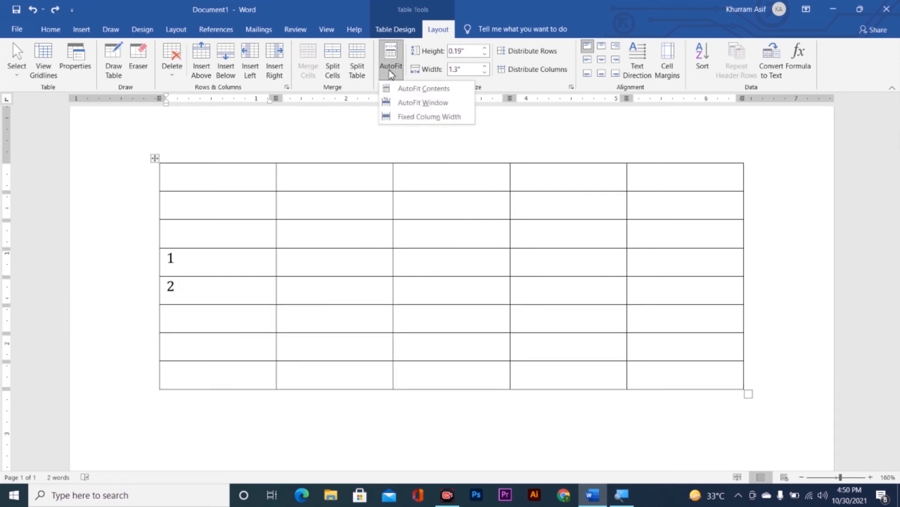
pyautogui.click(554, 82)
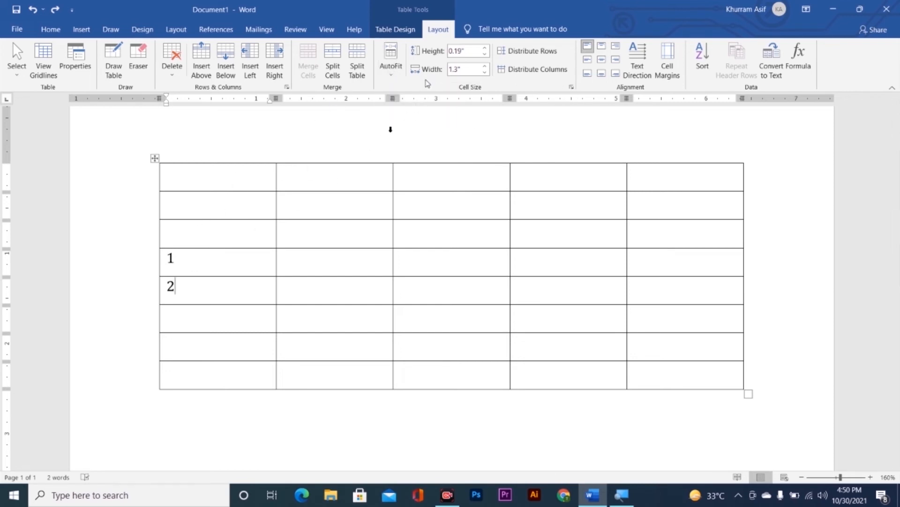
pyautogui.moveTo(190, 275); pyautogui.dragTo(221, 326)
pyautogui.press('BackSpace')
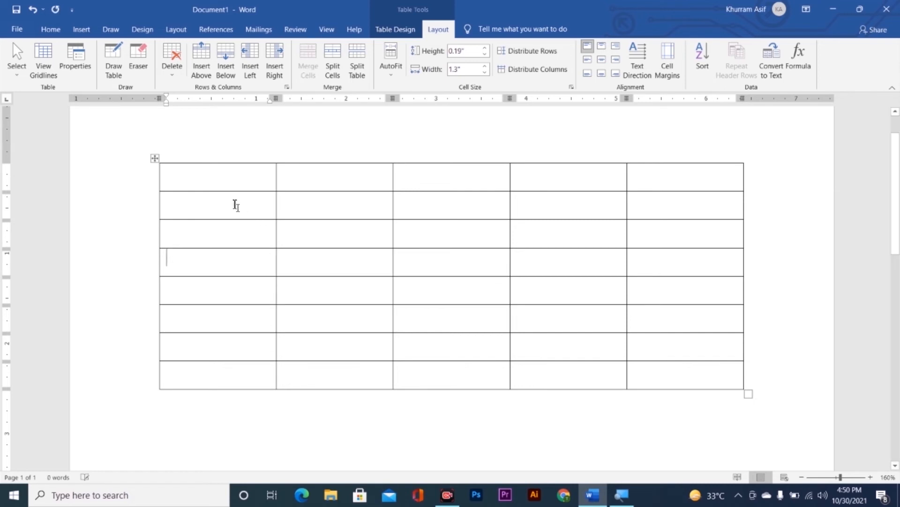
# - Set the height of the table's first row to 0.8"
pyautogui.moveTo(221, 178); pyautogui.dragTo(650, 173)
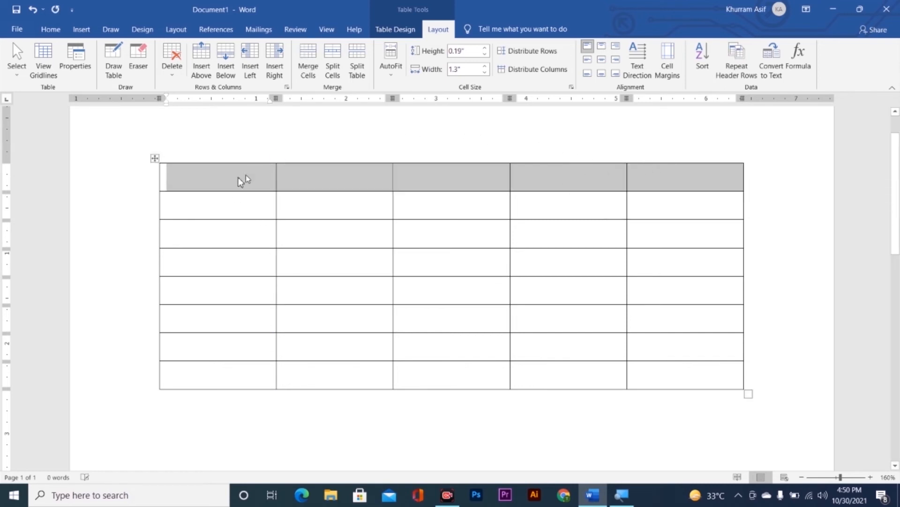
pyautogui.moveTo(193, 184); pyautogui.dragTo(221, 372)
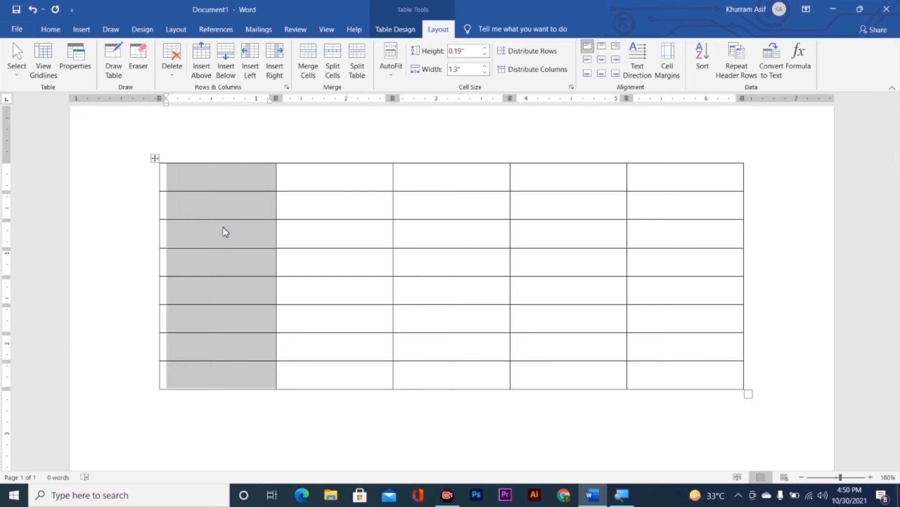
pyautogui.click(234, 182)
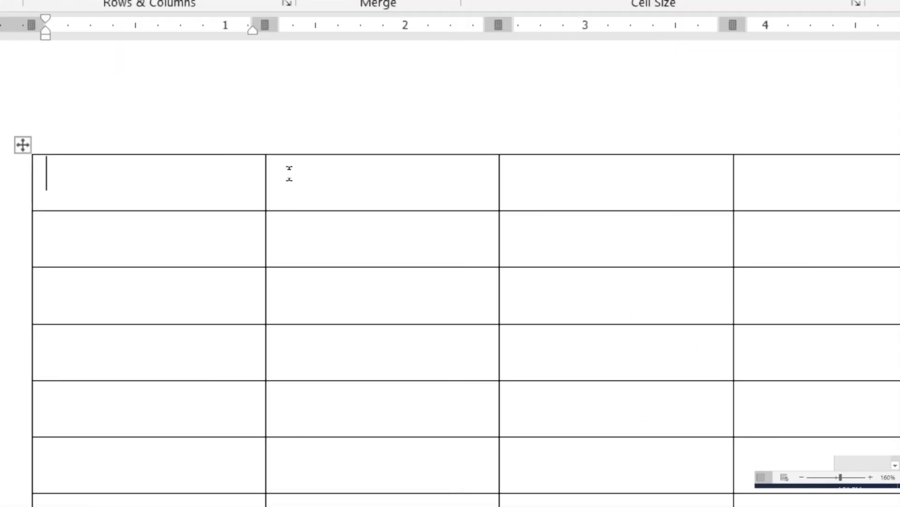
pyautogui.scroll(-2, 313, 172)
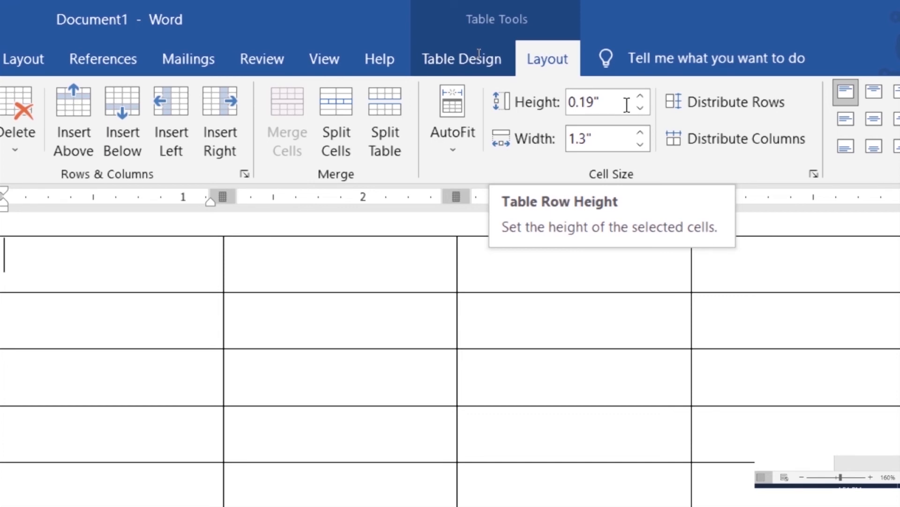
pyautogui.click(641, 97)
pyautogui.click(641, 97)
pyautogui.click(641, 96)
pyautogui.click(641, 97)
pyautogui.click(640, 97)
pyautogui.click(641, 96)
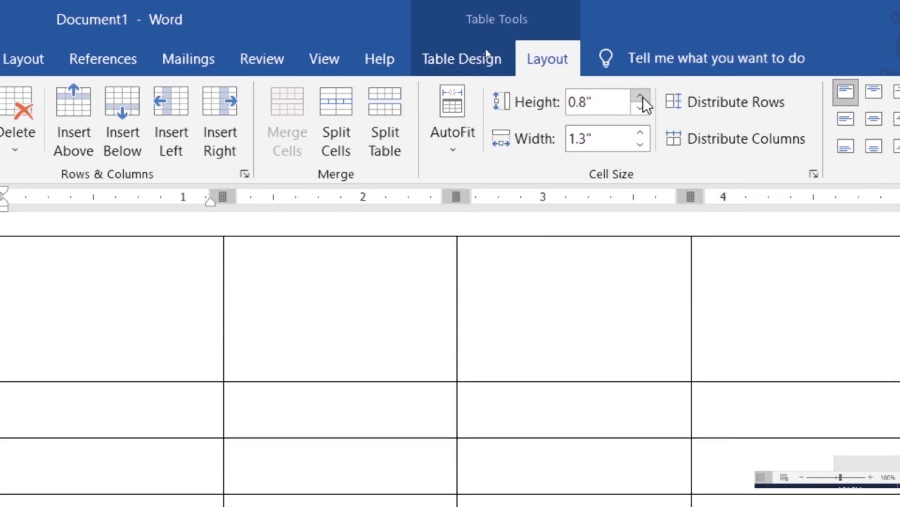
# - Set the width of the table's first column to 1.8"
pyautogui.click(639, 133)
pyautogui.click(639, 133)
pyautogui.click(639, 133)
pyautogui.click(639, 133)
pyautogui.click(639, 133)
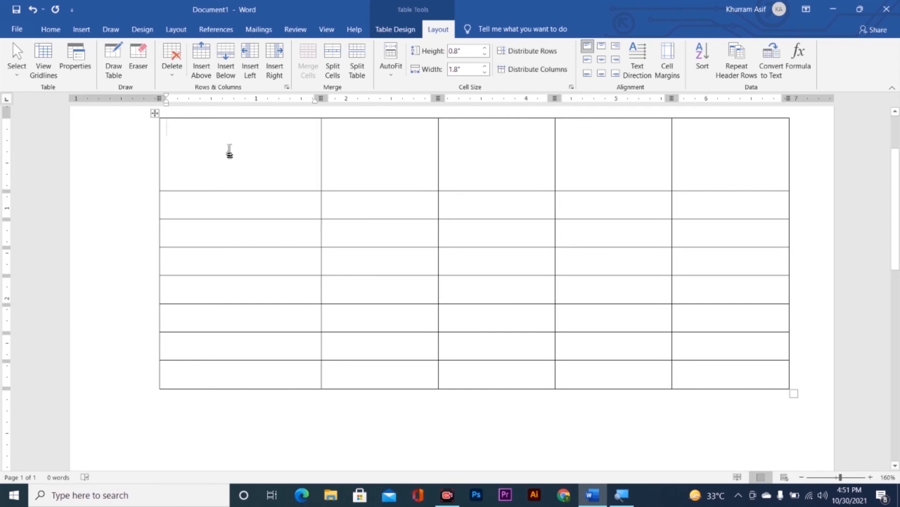
# - Distribute all rows of the table so that they have equal heights
pyautogui.moveTo(229, 151); pyautogui.dragTo(727, 155)
pyautogui.moveTo(723, 204); pyautogui.dragTo(277, 373)
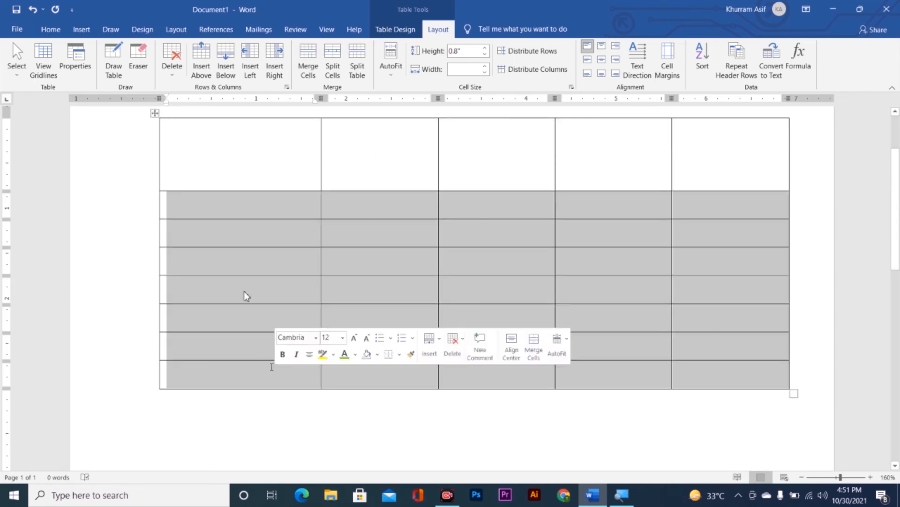
pyautogui.click(267, 154)
pyautogui.moveTo(211, 143); pyautogui.dragTo(708, 370)
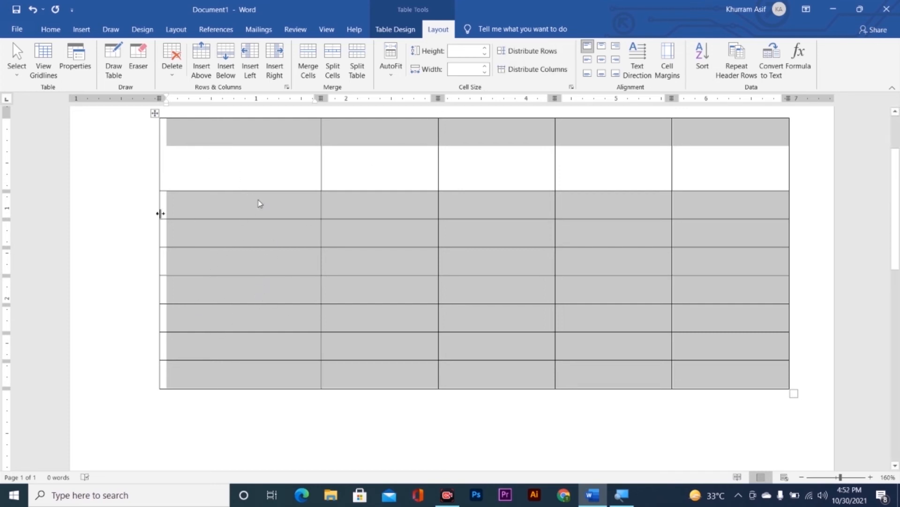
pyautogui.moveTo(210, 168); pyautogui.dragTo(710, 377)
pyautogui.click(519, 50)
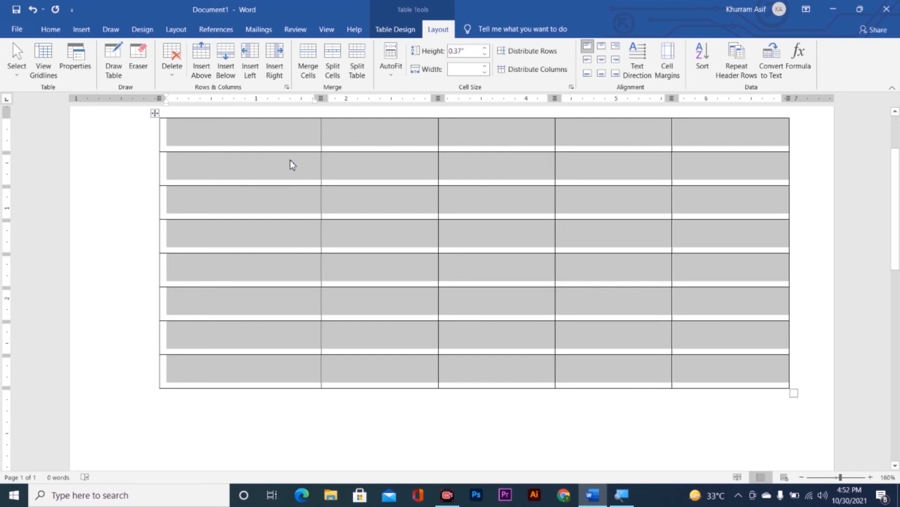
# - Widen the table's first column to 2.2"
pyautogui.click(285, 143)
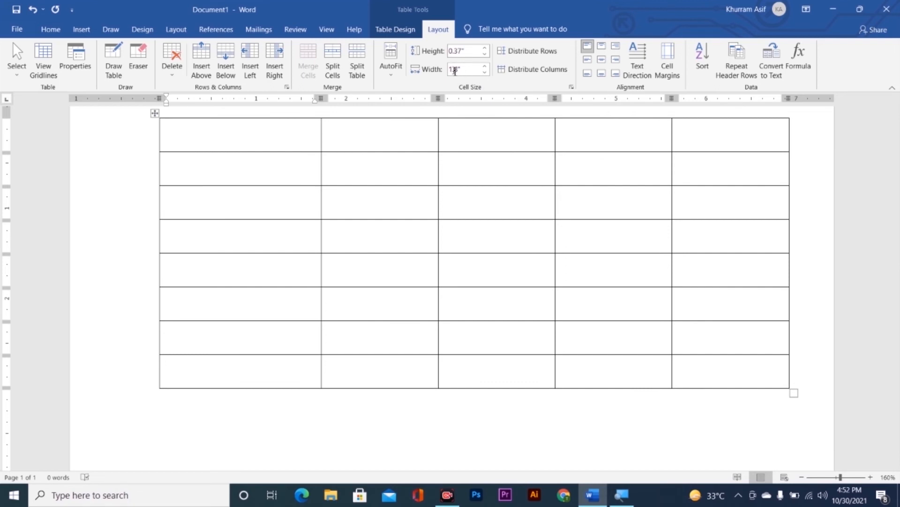
pyautogui.click(486, 67)
pyautogui.click(486, 67)
pyautogui.click(486, 67)
pyautogui.click(485, 67)
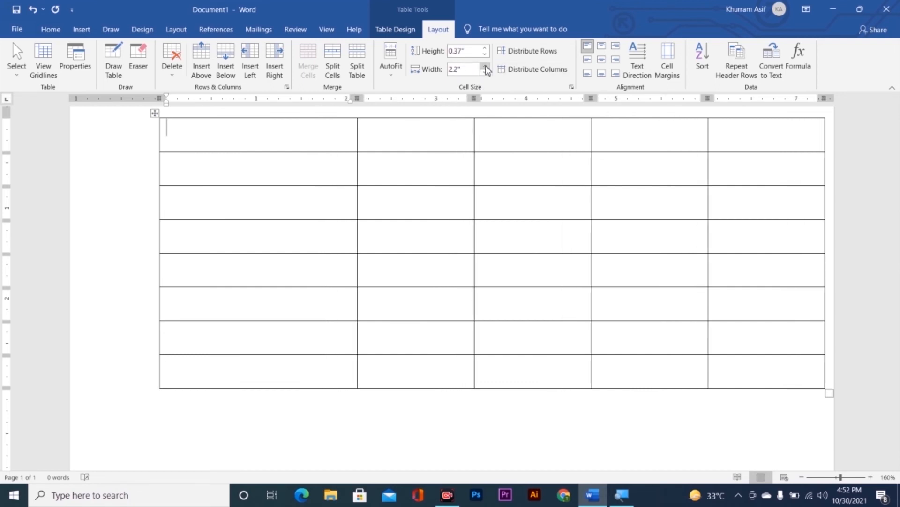
# - Distribute all columns of the table to equal widths and check the cell width in several columns
pyautogui.moveTo(278, 139); pyautogui.dragTo(290, 363)
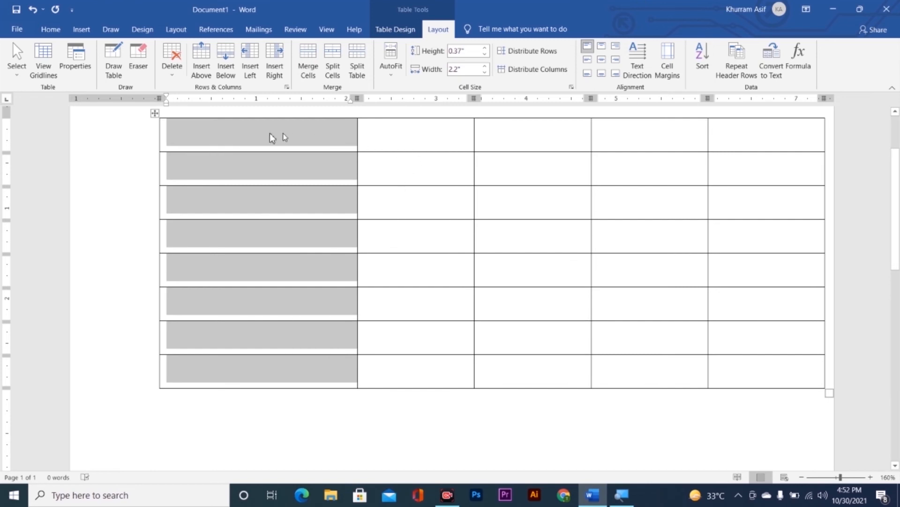
pyautogui.click(154, 114)
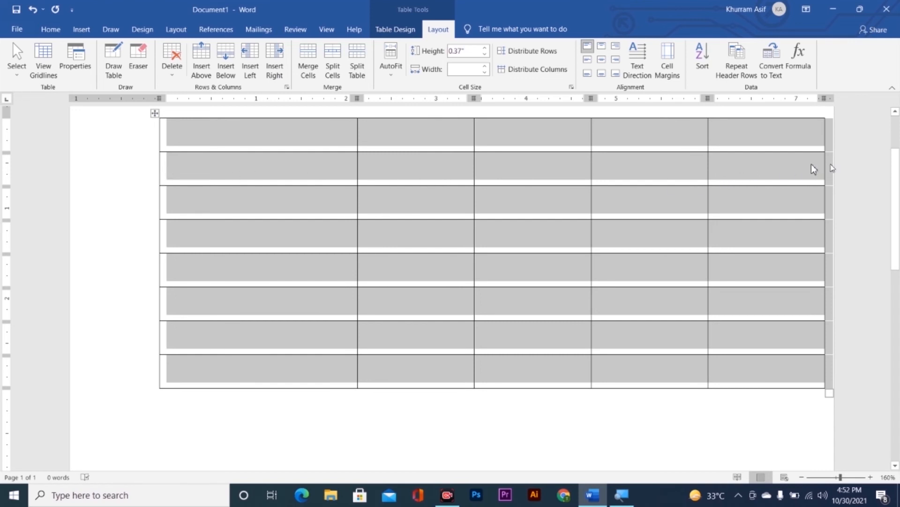
pyautogui.click(535, 72)
pyautogui.click(364, 139)
pyautogui.click(520, 140)
pyautogui.click(637, 137)
pyautogui.click(750, 138)
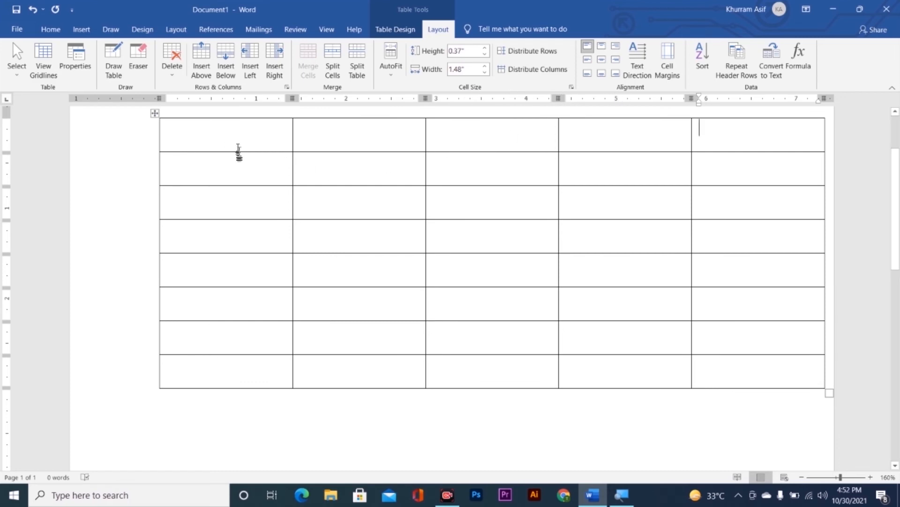
# - Enlarge the first row to a height of about 1.43" and enter 1 in its fourth cell
pyautogui.moveTo(223, 152); pyautogui.dragTo(216, 247)
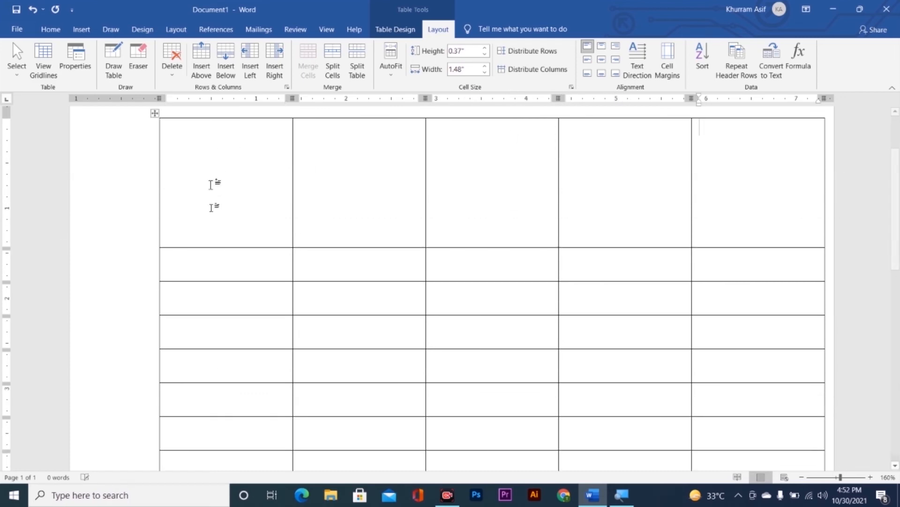
pyautogui.write('1')
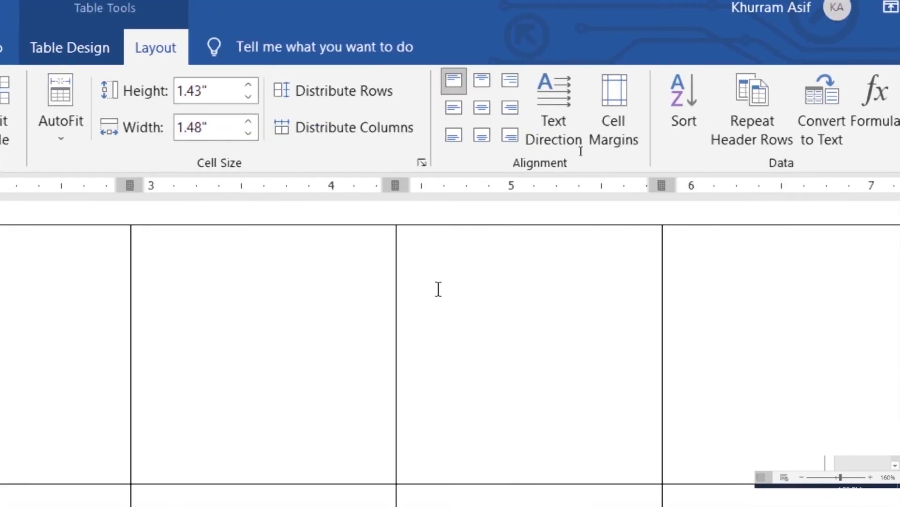
pyautogui.click(438, 289)
pyautogui.write('1')
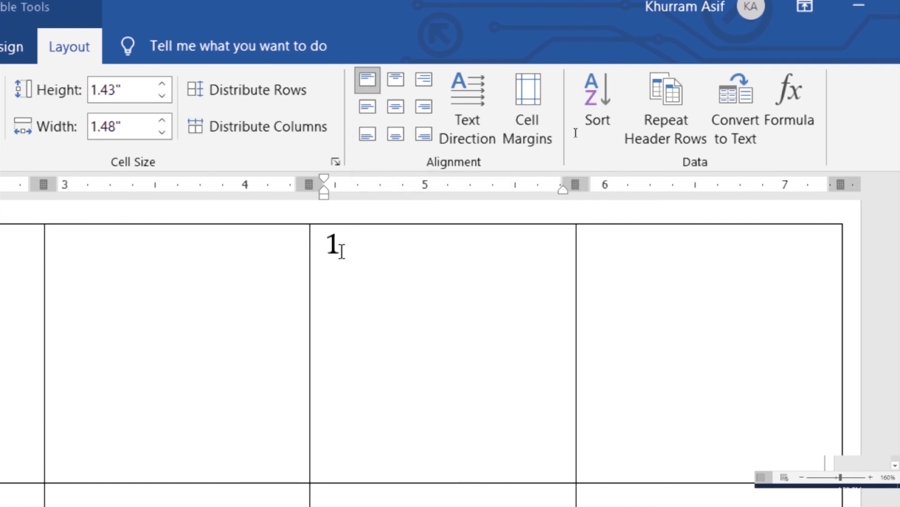
# - Try the different cell alignments on the 1 in the fourth cell, finishing with Align Center
pyautogui.click(396, 80)
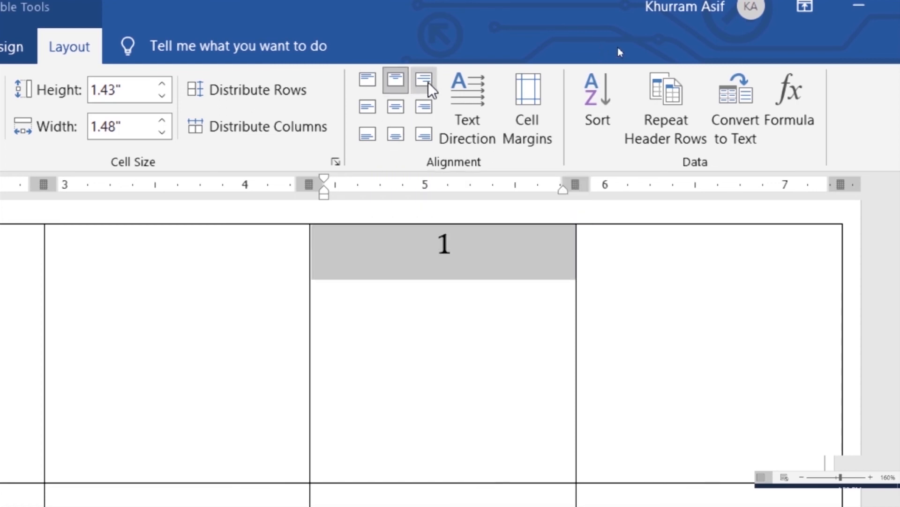
pyautogui.click(426, 83)
pyautogui.click(394, 113)
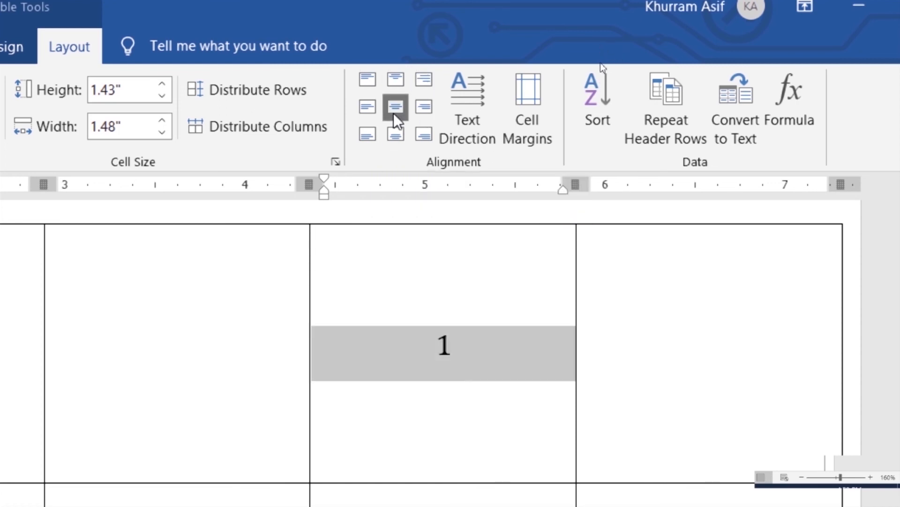
pyautogui.click(368, 108)
pyautogui.click(424, 108)
pyautogui.click(424, 135)
pyautogui.click(395, 135)
pyautogui.click(360, 132)
pyautogui.click(395, 106)
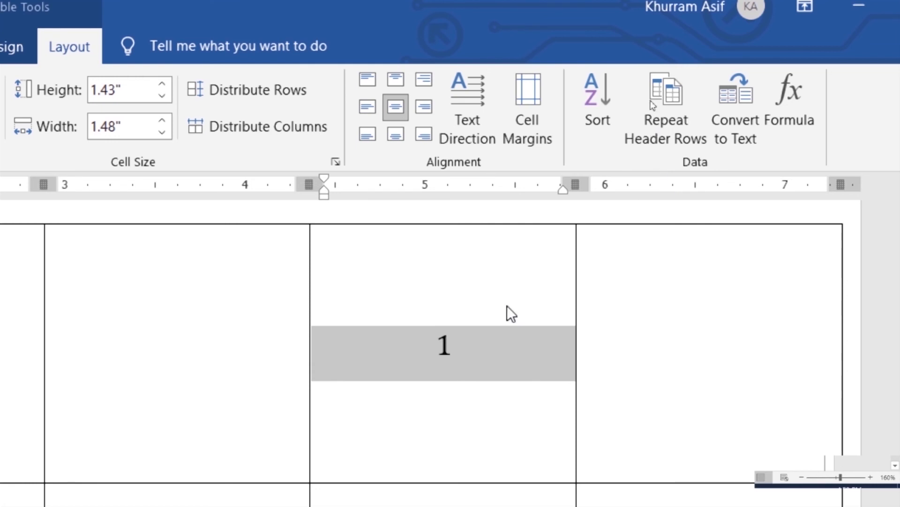
# - Extend the centred number to 123 and cycle its text direction through the rotated orientations back to horizontal
pyautogui.press('Left')
pyautogui.write('23')
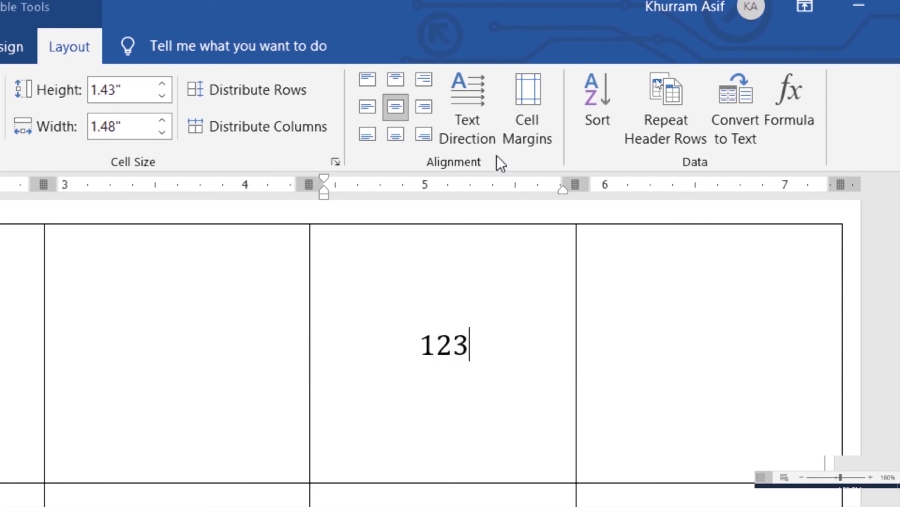
pyautogui.click(483, 106)
pyautogui.click(482, 106)
pyautogui.click(483, 106)
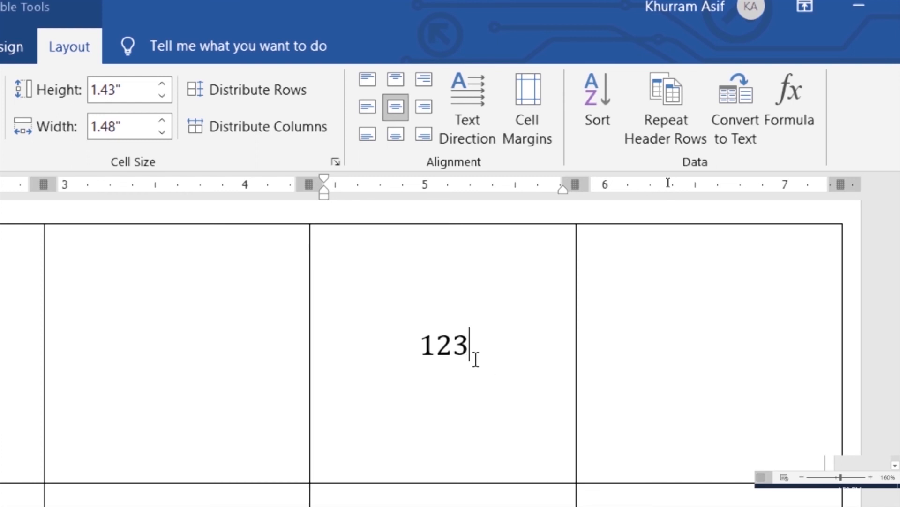
# - Align the 123 to the centre left of its cell, then clear the table's contents and delete the whole table
pyautogui.click(367, 107)
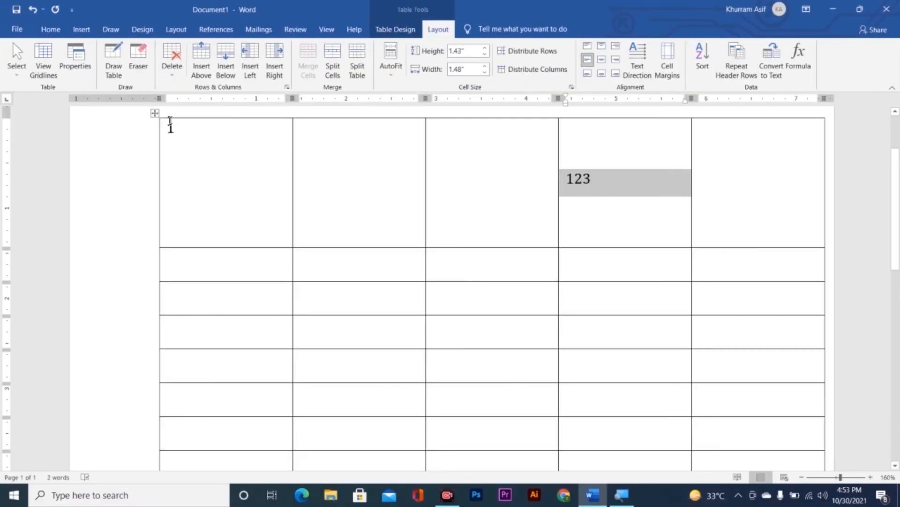
pyautogui.click(156, 114)
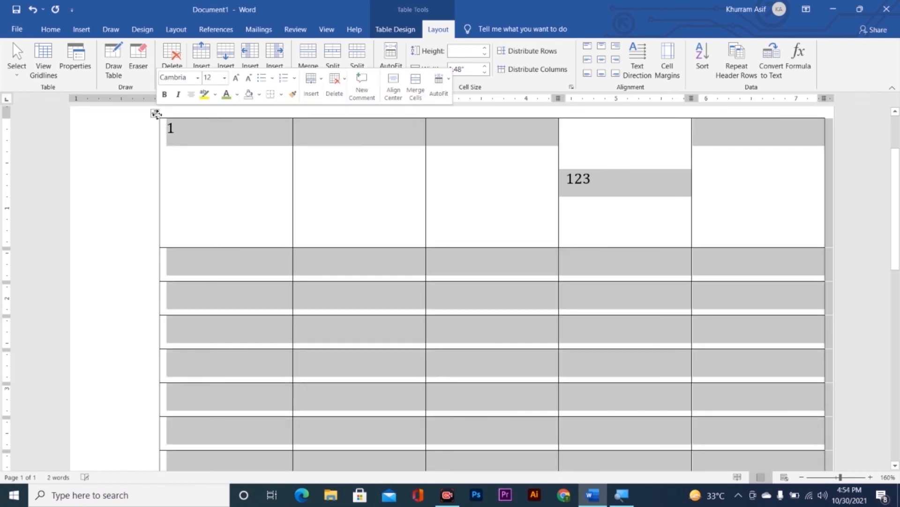
pyautogui.press('Delete')
pyautogui.click(156, 114)
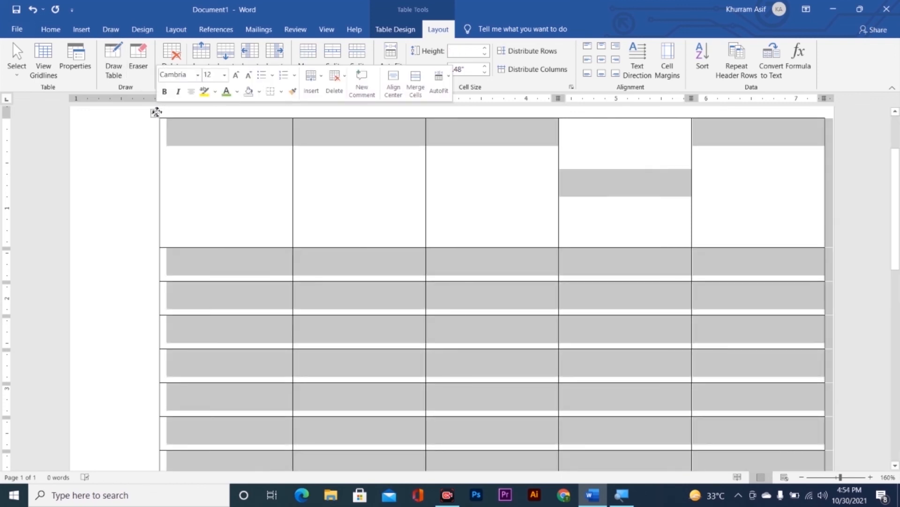
pyautogui.press('BackSpace')
# - Insert a new table with five columns and eight rows
pyautogui.click(81, 30)
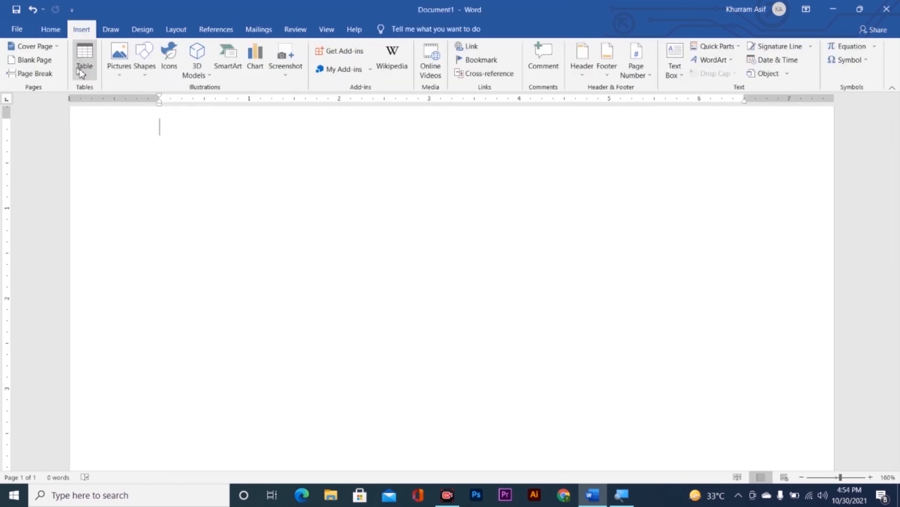
pyautogui.click(83, 60)
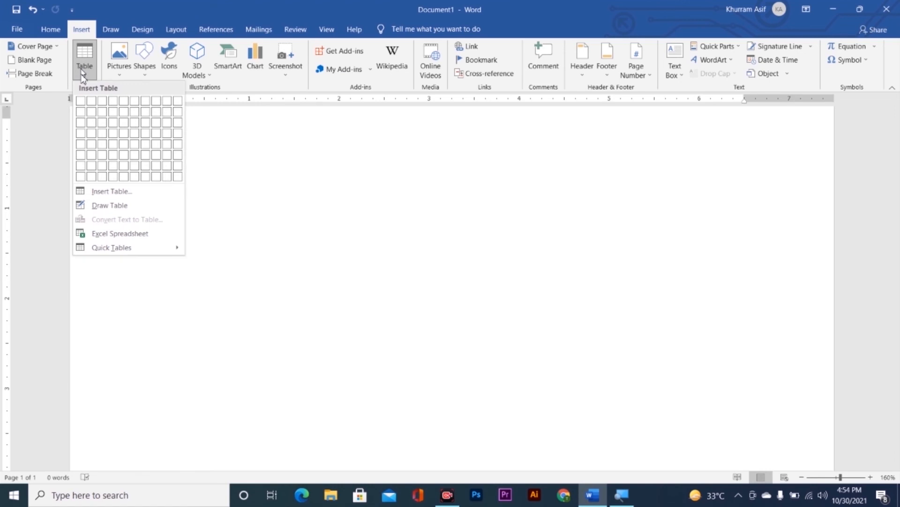
pyautogui.click(121, 178)
pyautogui.scroll(2, 229, 183)
pyautogui.scroll(1, 229, 183)
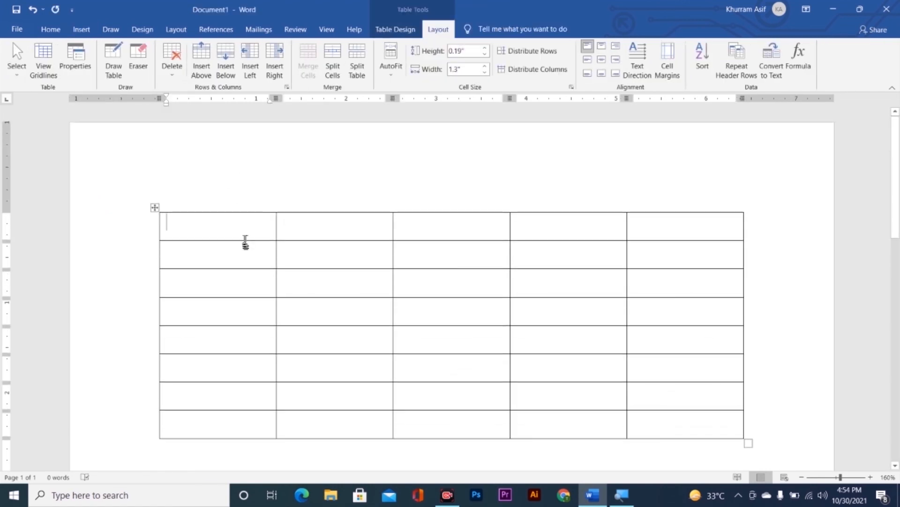
# - Fill the first row with the headings s.NO, HOME, ABOUT, GALLERY and CONTACT
pyautogui.write('s.NO')
pyautogui.press('Tab')
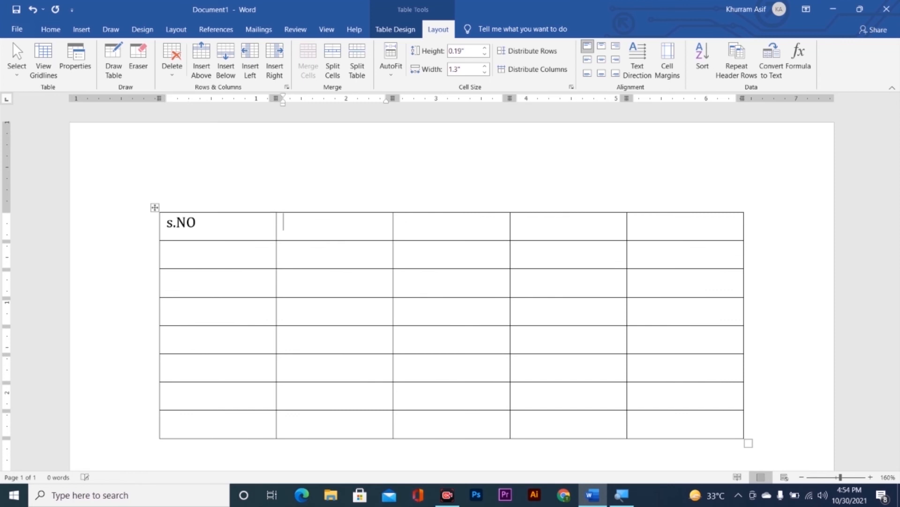
pyautogui.write('HAM')
pyautogui.press('BackSpace')
pyautogui.press('BackSpace')
pyautogui.write('OME')
pyautogui.press('Tab')
pyautogui.write('ABOUT')
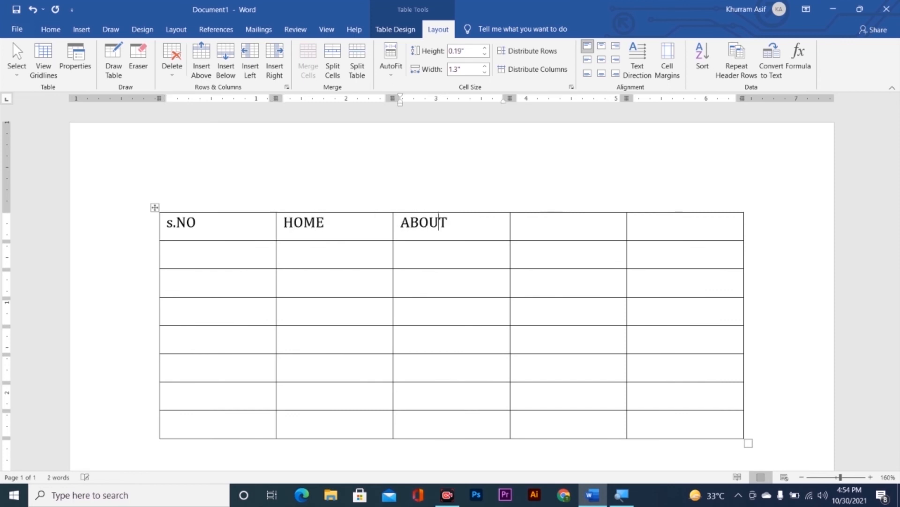
pyautogui.press('Tab')
pyautogui.write('GALLERY')
pyautogui.press('Tab')
pyautogui.write('CONTACT')
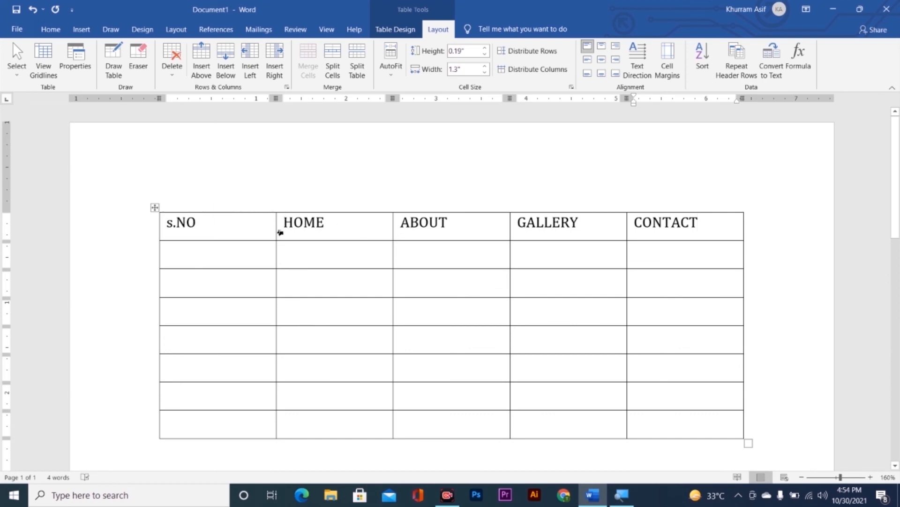
# - Set the heading row to repeat as a header row on every page
pyautogui.moveTo(357, 228); pyautogui.dragTo(675, 238)
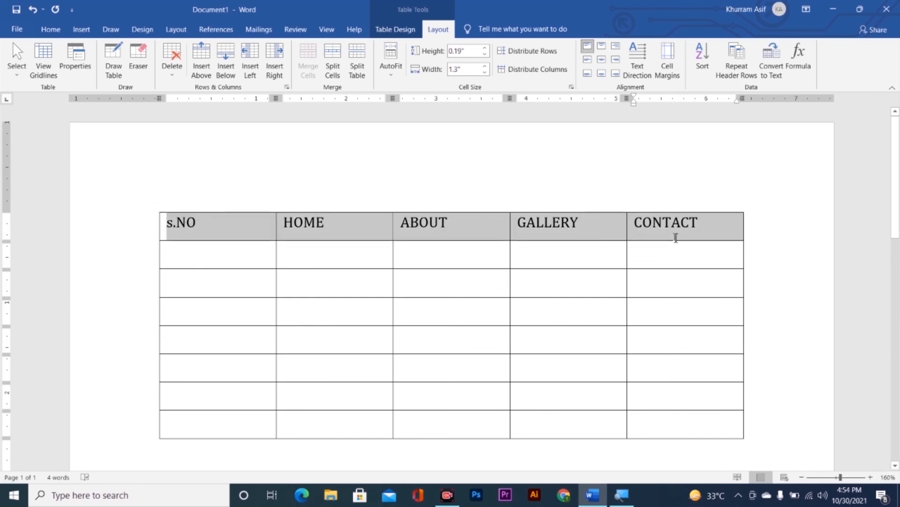
pyautogui.click(713, 227)
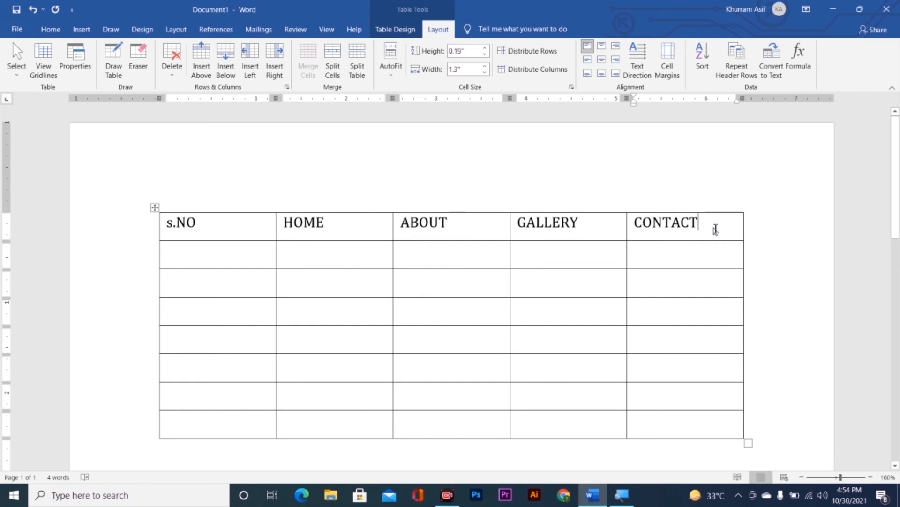
pyautogui.scroll(-2, 687, 346)
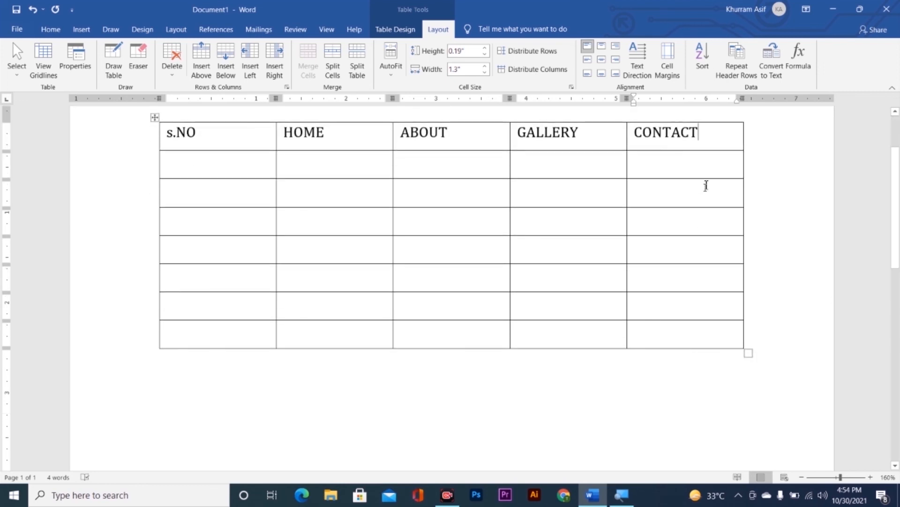
pyautogui.scroll(1, 708, 184)
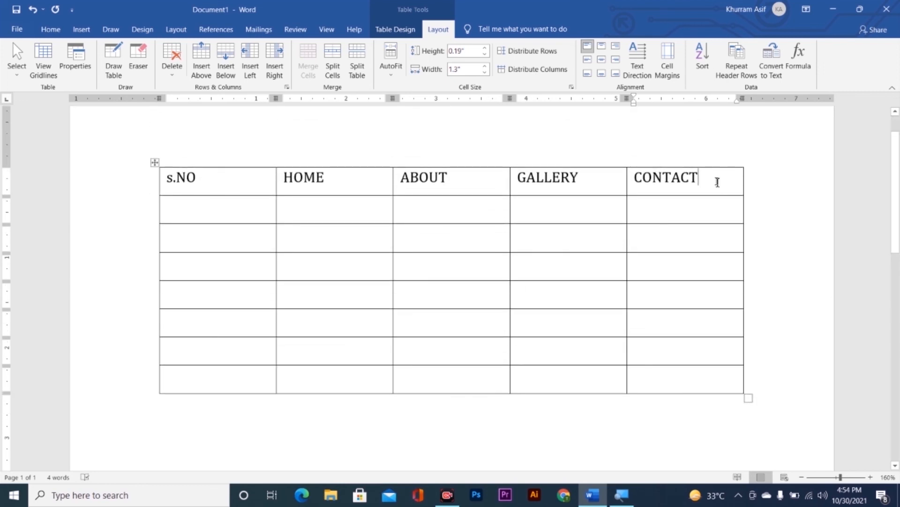
pyautogui.click(737, 64)
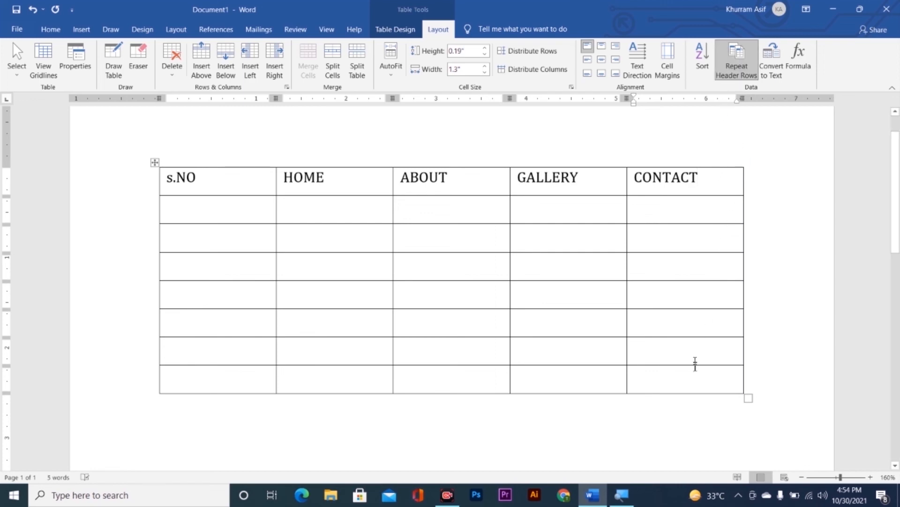
# - Add rows at the end of the table until it runs onto a second page, and check the heading row there
pyautogui.click(701, 377)
pyautogui.scroll(-2, 718, 338)
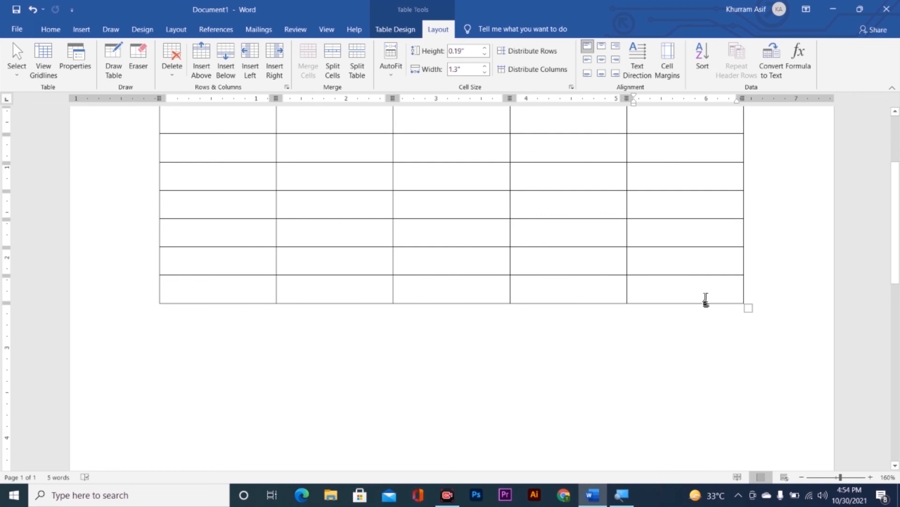
pyautogui.press('Tab')
pyautogui.press('Tab')
pyautogui.press('Tab')
pyautogui.press('Tab')
pyautogui.press('Tab')
pyautogui.press('Tab')
pyautogui.press('Tab')
pyautogui.press('Tab')
pyautogui.press('Tab')
pyautogui.press('Tab')
pyautogui.press('Tab')
pyautogui.press('Tab')
pyautogui.press('Tab')
pyautogui.press('Tab')
pyautogui.press('Tab')
pyautogui.press('Tab')
pyautogui.press('Tab')
pyautogui.press('Tab')
pyautogui.press('Tab')
pyautogui.press('Tab')
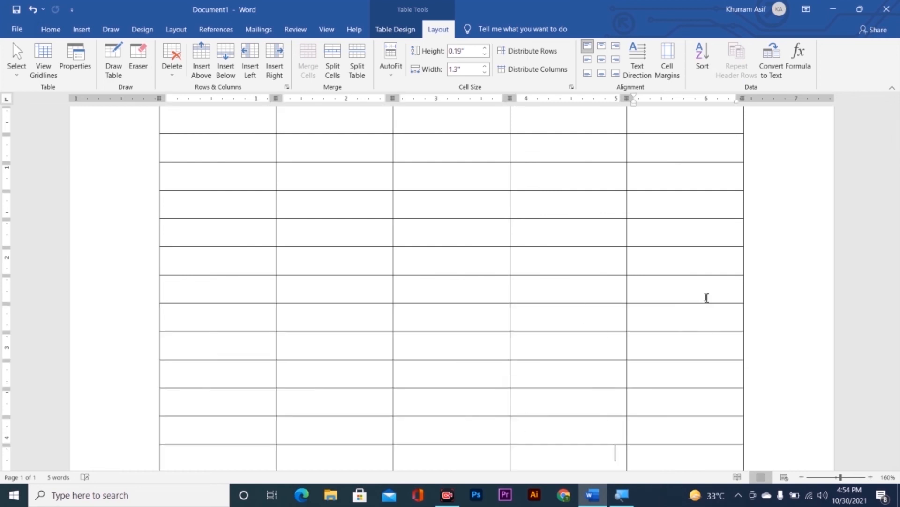
pyautogui.press('Tab')
pyautogui.press('Tab')
pyautogui.press('Tab')
pyautogui.press('Tab')
pyautogui.press('Tab')
pyautogui.press('Tab')
pyautogui.press('Tab')
pyautogui.press('Tab')
pyautogui.press('Tab')
pyautogui.press('Tab')
pyautogui.press('Tab')
pyautogui.press('Tab')
pyautogui.press('Tab')
pyautogui.press('Tab')
pyautogui.press('Tab')
pyautogui.press('Tab')
pyautogui.press('Tab')
pyautogui.press('Tab')
pyautogui.press('Tab')
pyautogui.press('Tab')
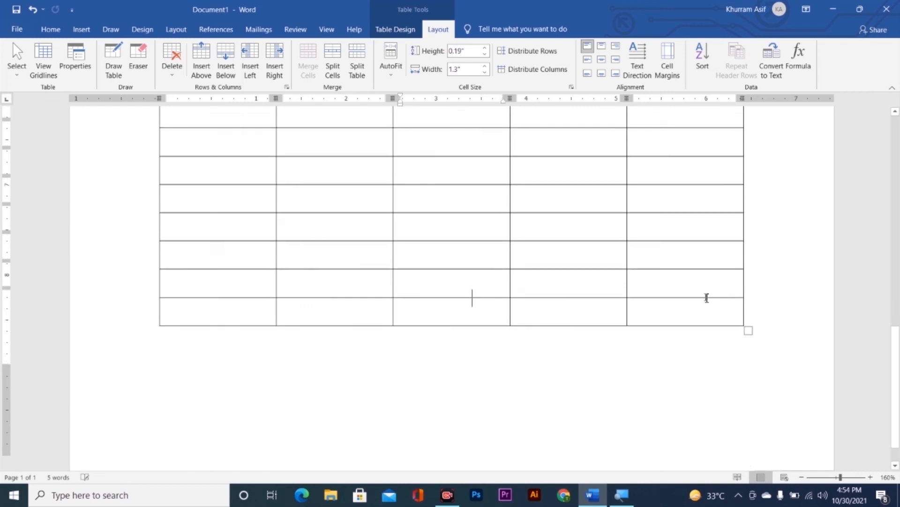
pyautogui.press('Tab')
pyautogui.press('Tab')
pyautogui.press('Tab')
pyautogui.press('Tab')
pyautogui.press('Tab')
pyautogui.press('Tab')
pyautogui.press('Tab')
pyautogui.press('Tab')
pyautogui.press('Tab')
pyautogui.press('Tab')
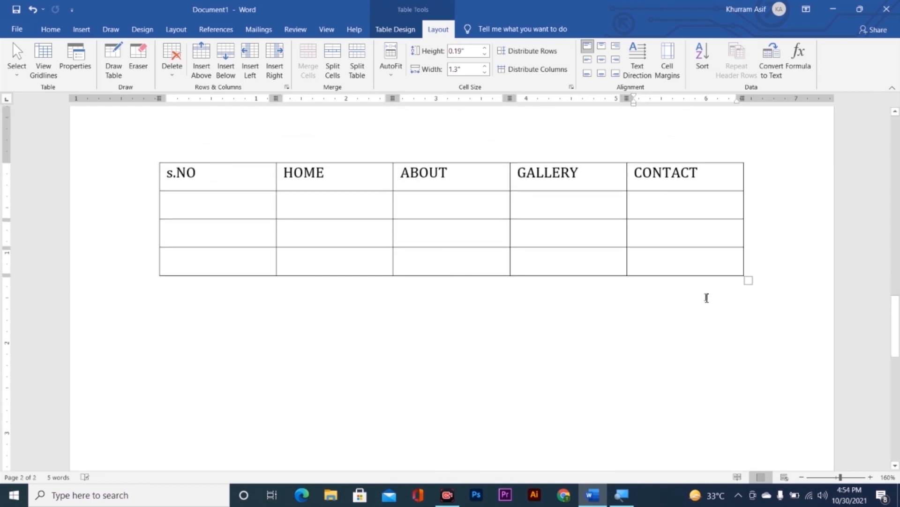
pyautogui.scroll(1, 707, 298)
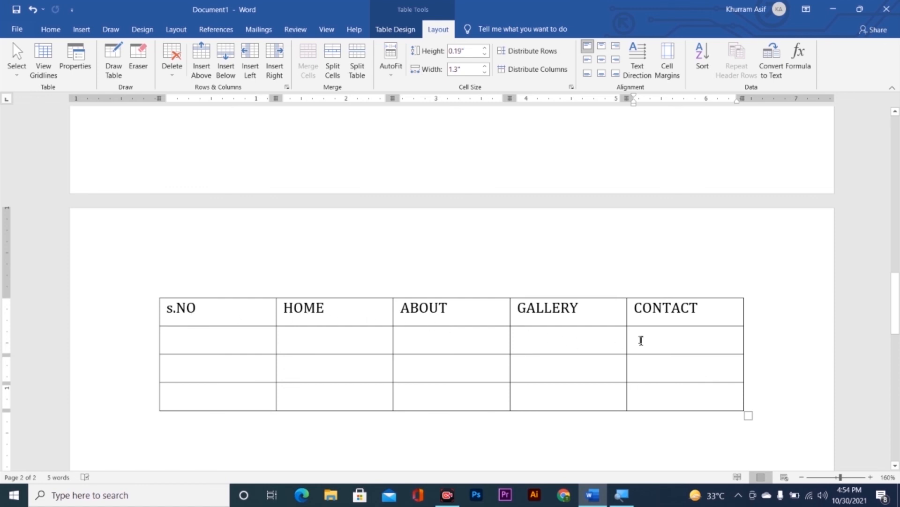
pyautogui.scroll(8, 639, 337)
pyautogui.scroll(5, 641, 340)
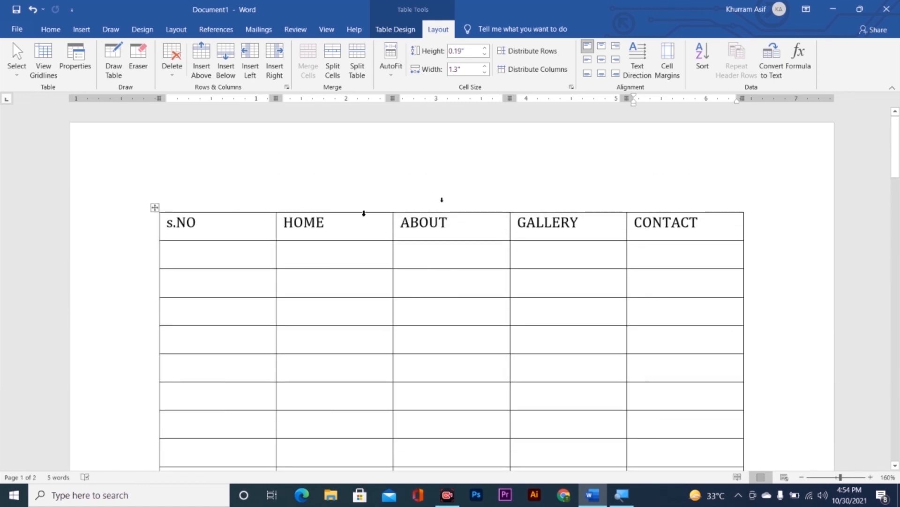
# - Delete the whole table and undo the deletion
pyautogui.click(155, 207)
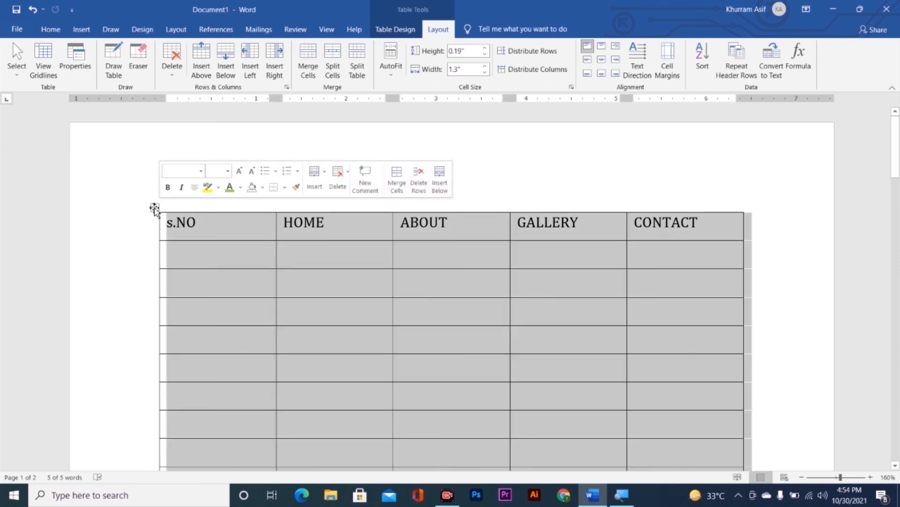
pyautogui.press('BackSpace')
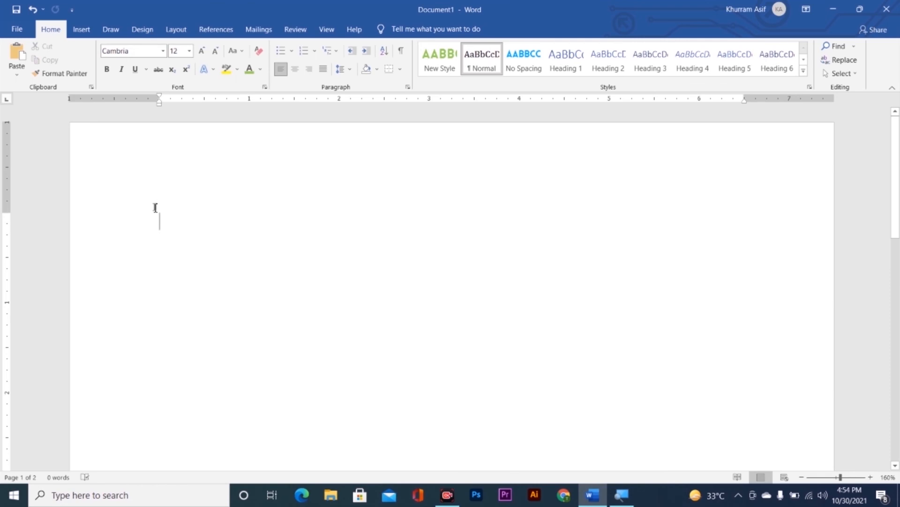
pyautogui.hotkey('ctrl', 'z')
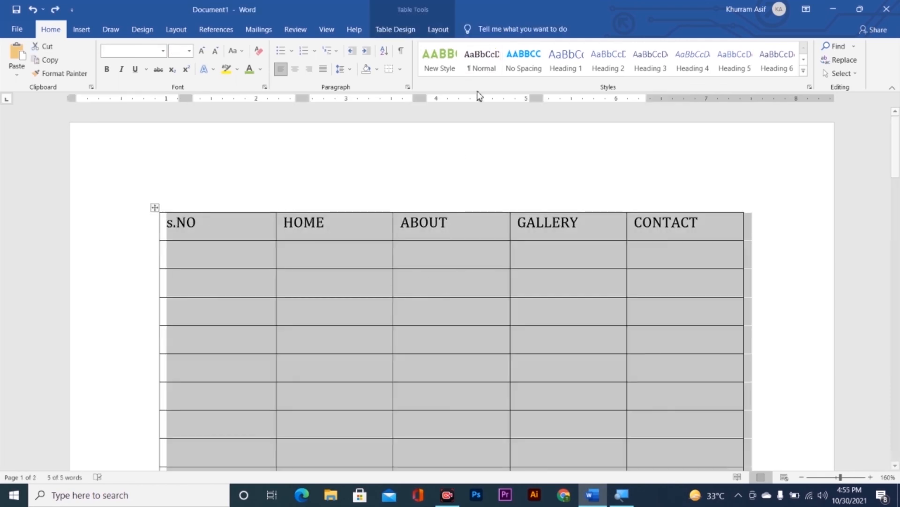
# - Undo the added rows until nine rows of the table are left
pyautogui.click(438, 29)
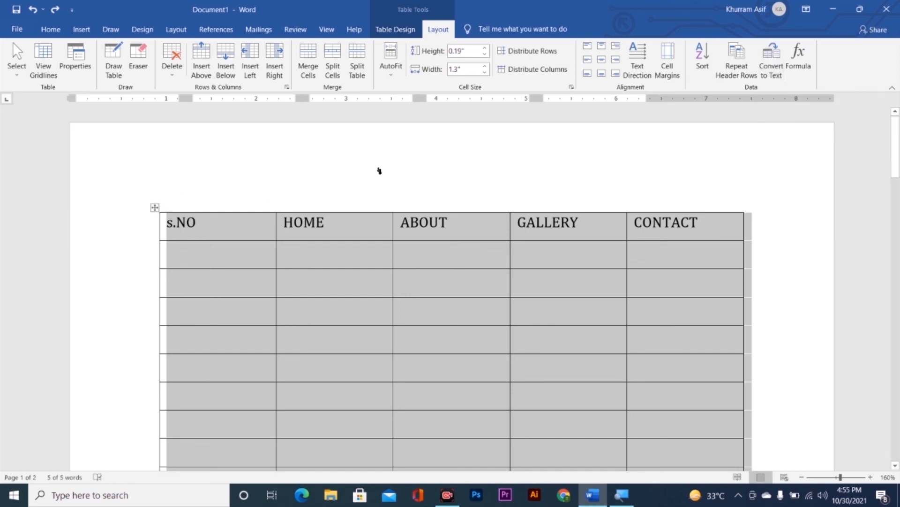
pyautogui.press('Right')
pyautogui.scroll(-10, 378, 173)
pyautogui.scroll(7, 378, 174)
pyautogui.scroll(5, 403, 280)
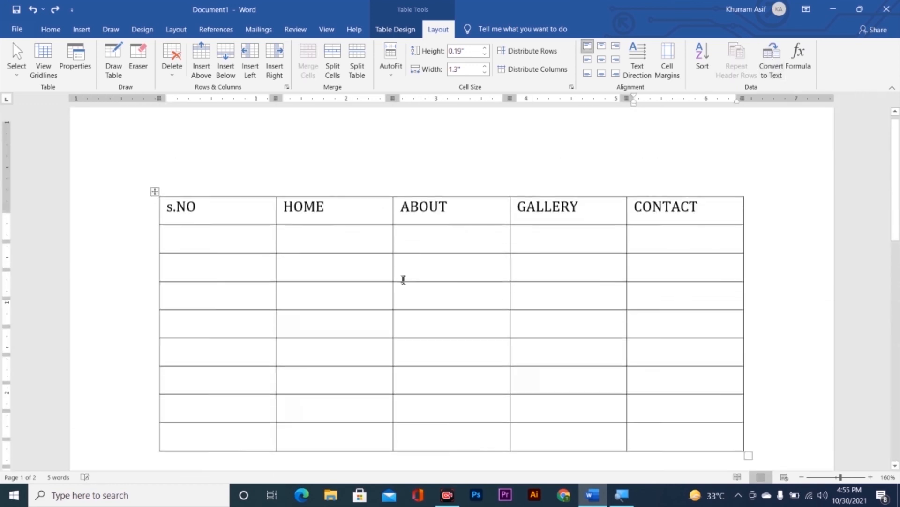
# - Fill the second row with the values 1, 5, 6, 3 and 4
pyautogui.click(256, 262)
pyautogui.write('1')
pyautogui.press('Tab')
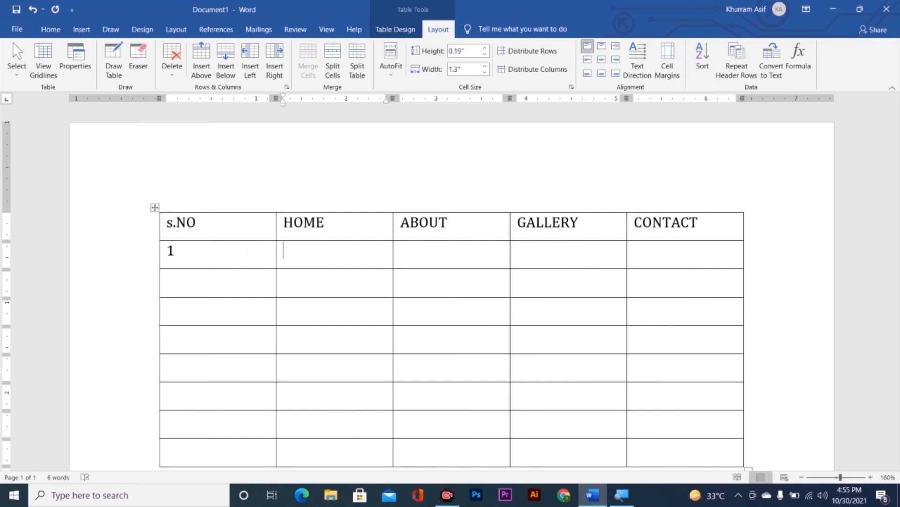
pyautogui.write('5')
pyautogui.press('Tab')
pyautogui.write('6')
pyautogui.press('Tab')
pyautogui.write('3')
pyautogui.press('Tab')
pyautogui.write('4')
# - Fill the third row with the values 4, 58, 524, 65 and 78
pyautogui.press('Tab')
pyautogui.write('4')
pyautogui.press('Tab')
pyautogui.write('58')
pyautogui.press('Tab')
pyautogui.write('524')
pyautogui.press('Tab')
pyautogui.write('65')
pyautogui.press('Tab')
pyautogui.write('78')
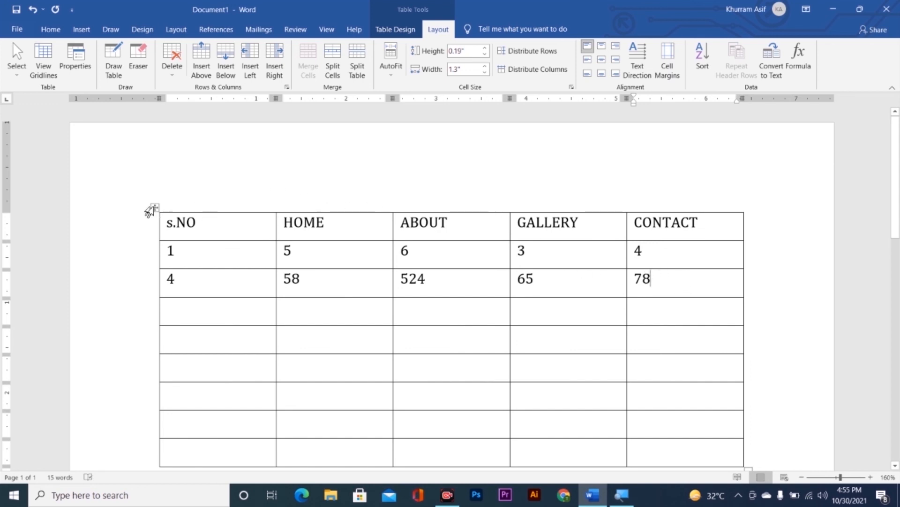
# - Convert the whole table to text, separating the cell contents with tabs
pyautogui.click(155, 207)
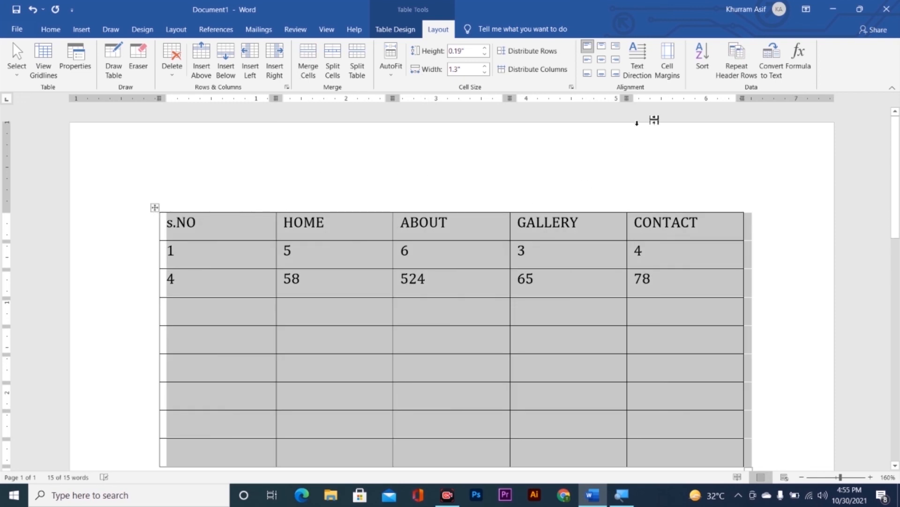
pyautogui.click(777, 58)
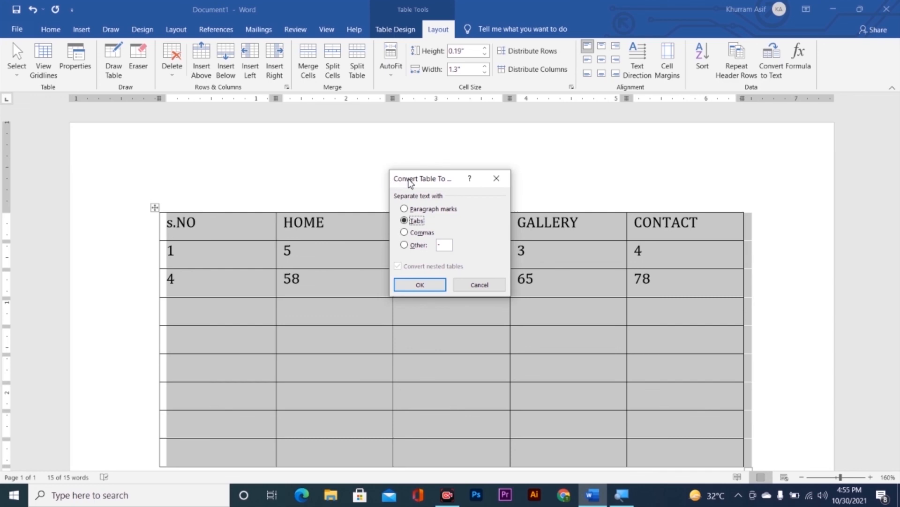
pyautogui.moveTo(409, 182); pyautogui.dragTo(439, 151)
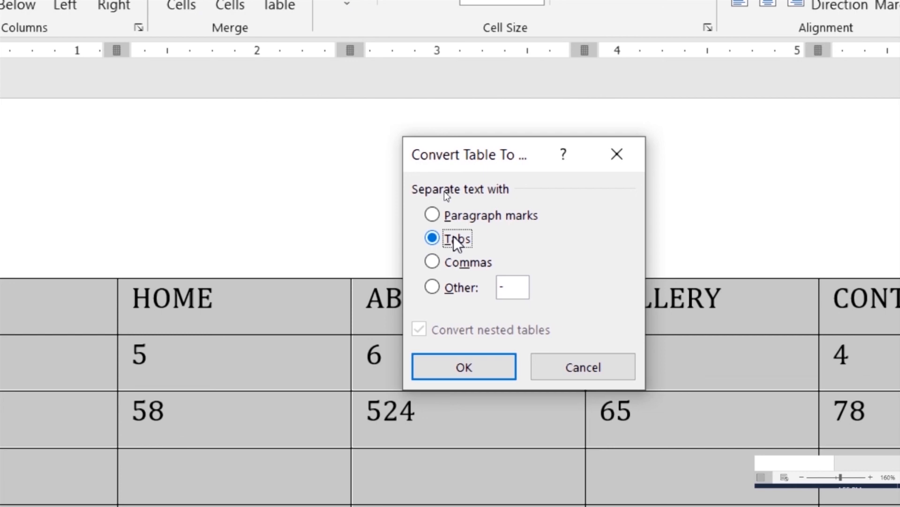
pyautogui.click(468, 375)
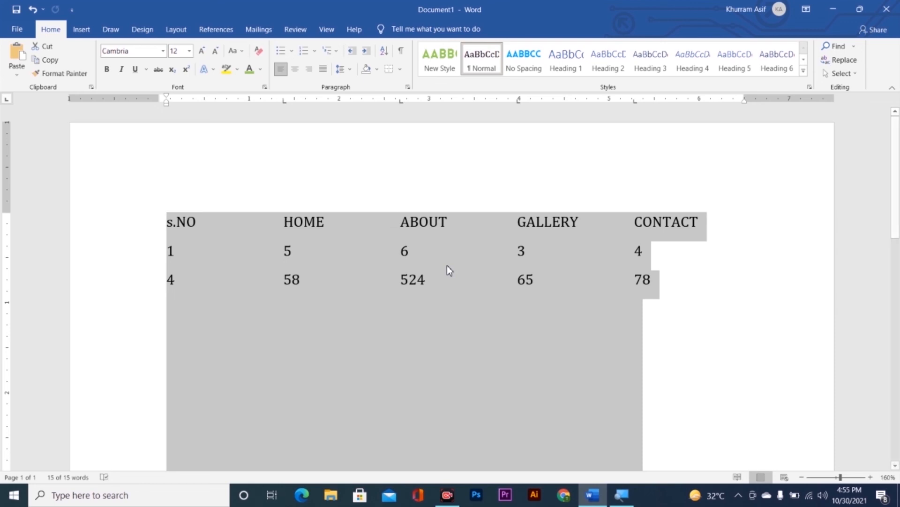
# - Inspect the converted text and undo the table-to-text conversion
pyautogui.click(500, 275)
pyautogui.click(471, 224)
pyautogui.click(453, 285)
pyautogui.click(585, 242)
pyautogui.hotkey('ctrl', 'z')
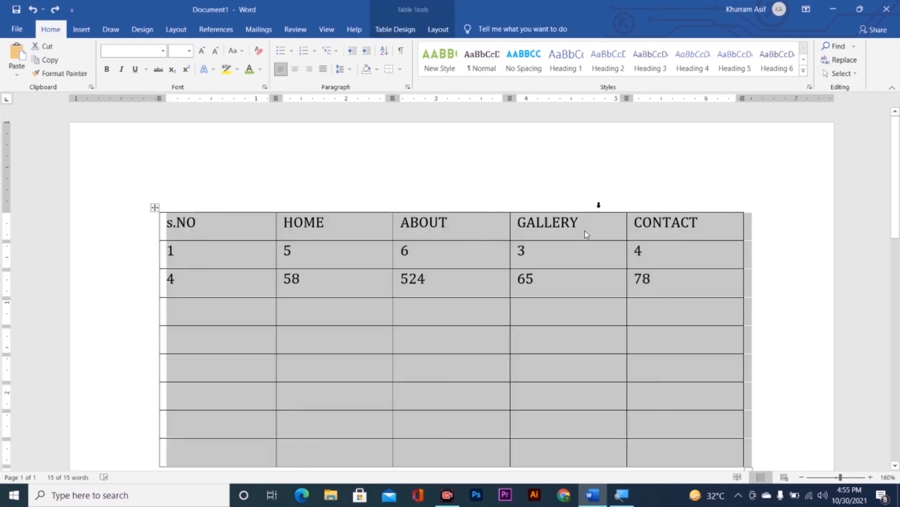
# - Continue the first column below the 4 with the values 5, 6 and 3 in successive rows
pyautogui.click(438, 29)
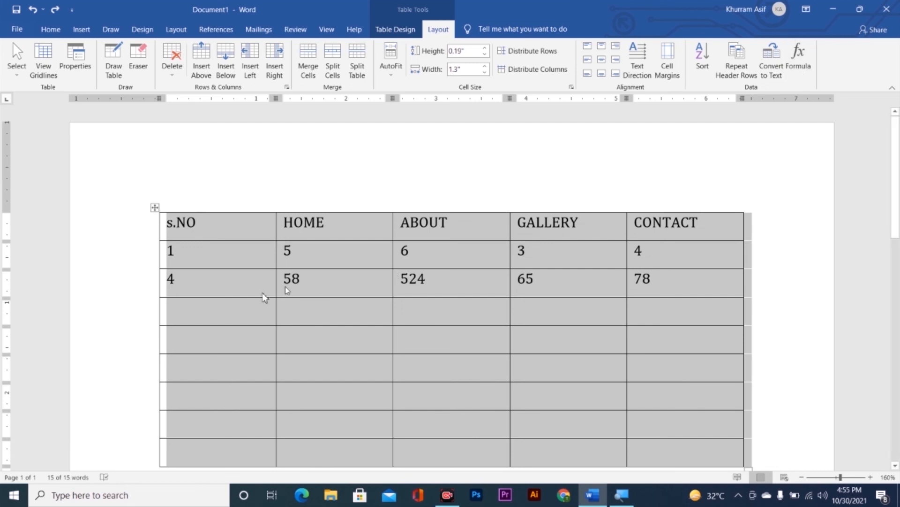
pyautogui.click(200, 307)
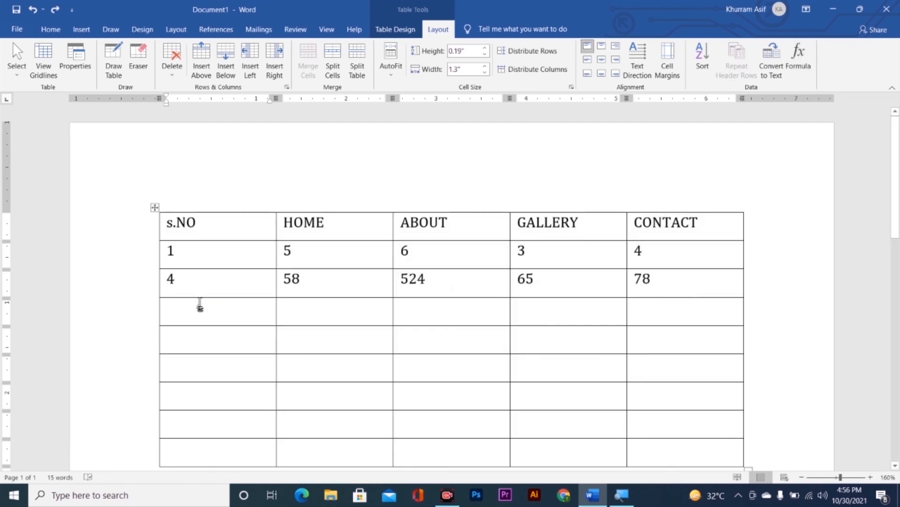
pyautogui.write('5')
pyautogui.click(199, 337)
pyautogui.write('6')
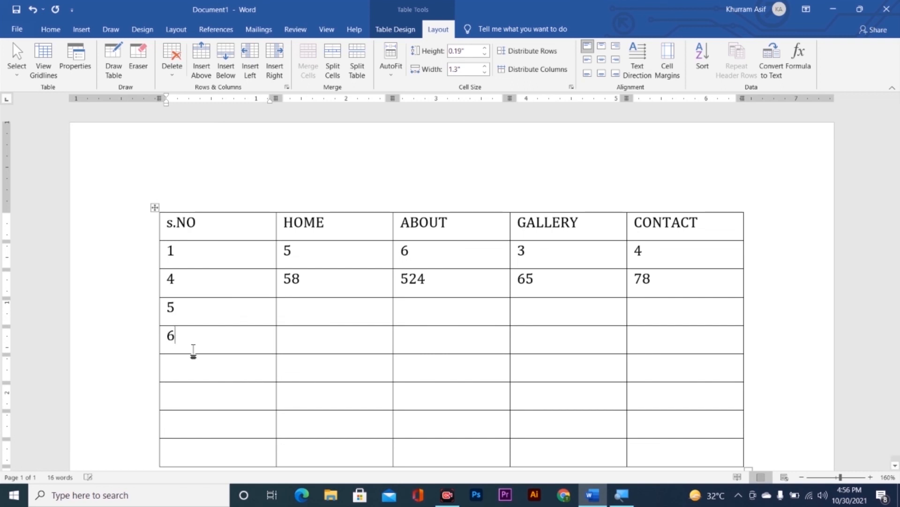
pyautogui.click(193, 365)
pyautogui.write('3')
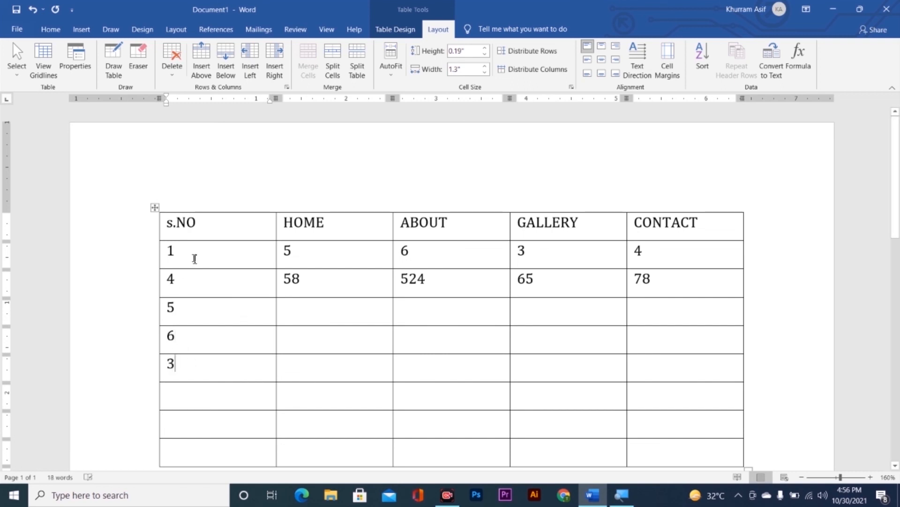
# - Replace the first column's heading "s.NO" with ADD
pyautogui.moveTo(195, 259); pyautogui.dragTo(192, 374)
pyautogui.moveTo(208, 217); pyautogui.dragTo(136, 221)
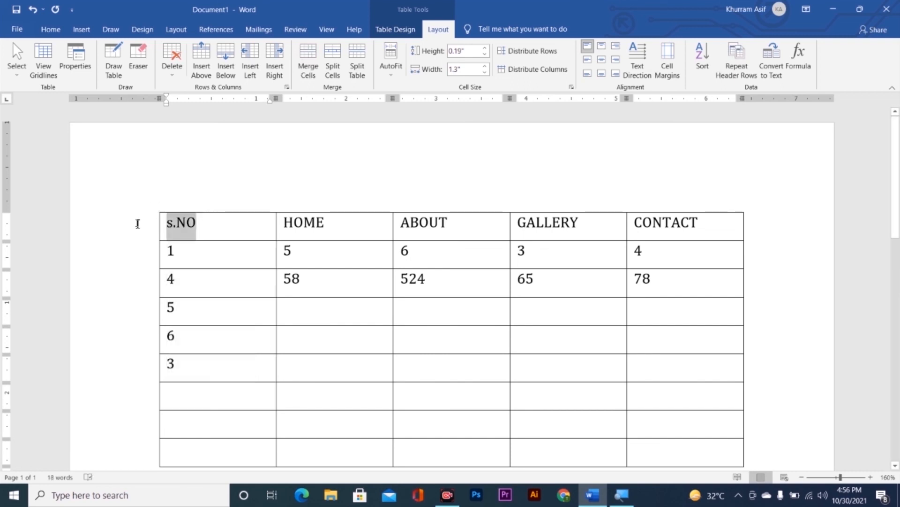
pyautogui.write('ADD')
# - Insert the formula =SUM(ABOVE) in the first column's empty cell below the 3 and select the summed numbers
pyautogui.click(179, 407)
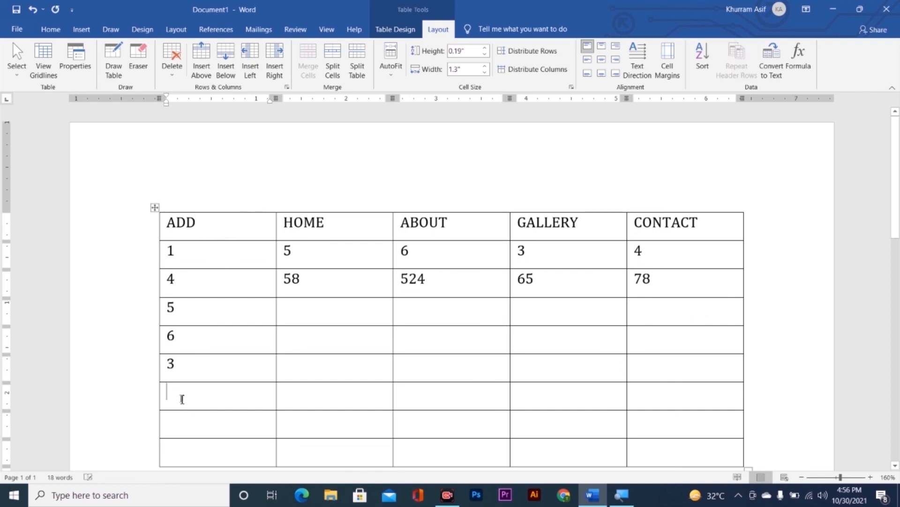
pyautogui.moveTo(182, 280); pyautogui.dragTo(183, 371)
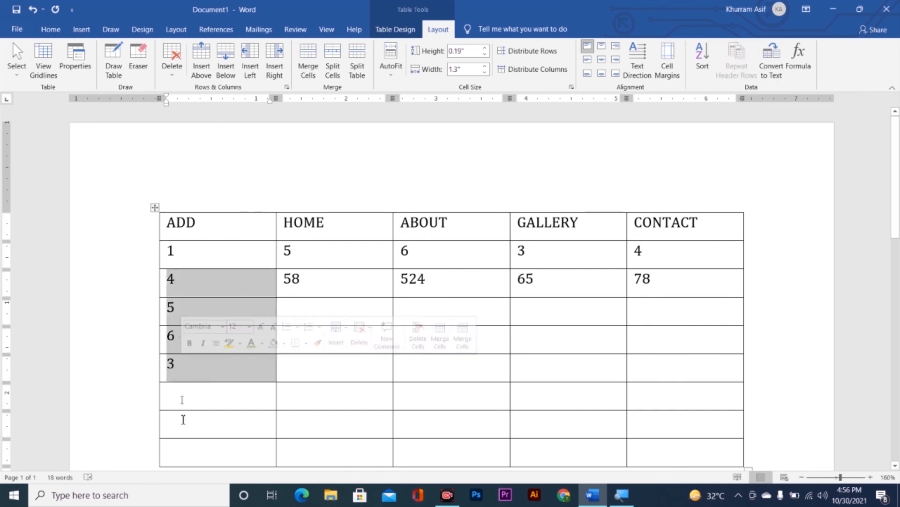
pyautogui.click(187, 255)
pyautogui.keyDown('shift'); pyautogui.click(195, 364); pyautogui.keyUp('shift')
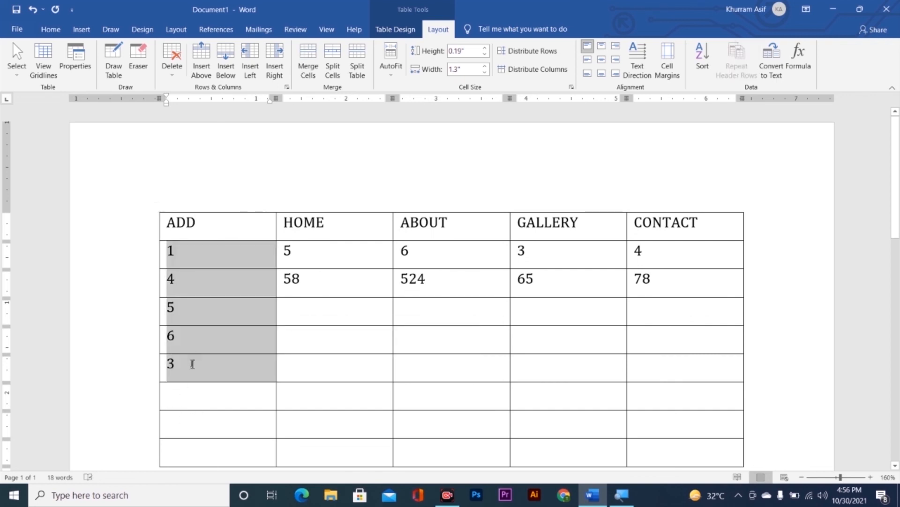
pyautogui.click(198, 402)
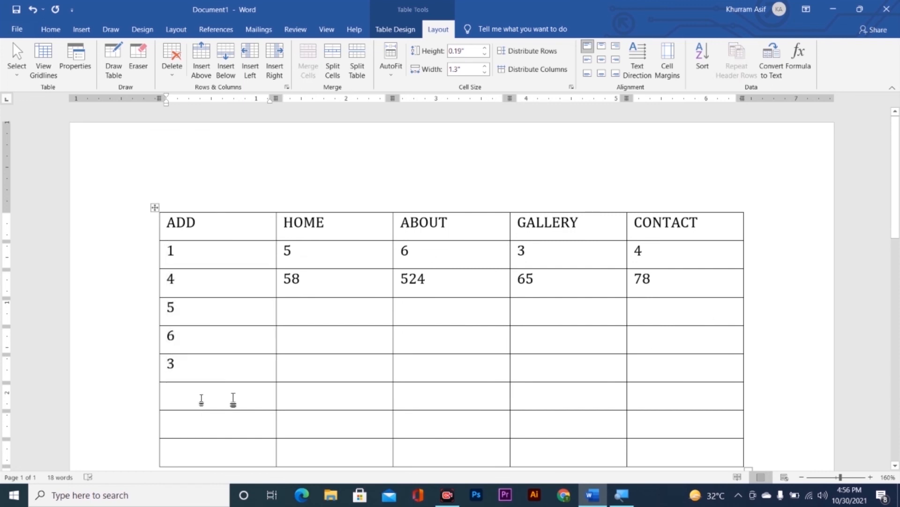
pyautogui.click(809, 65)
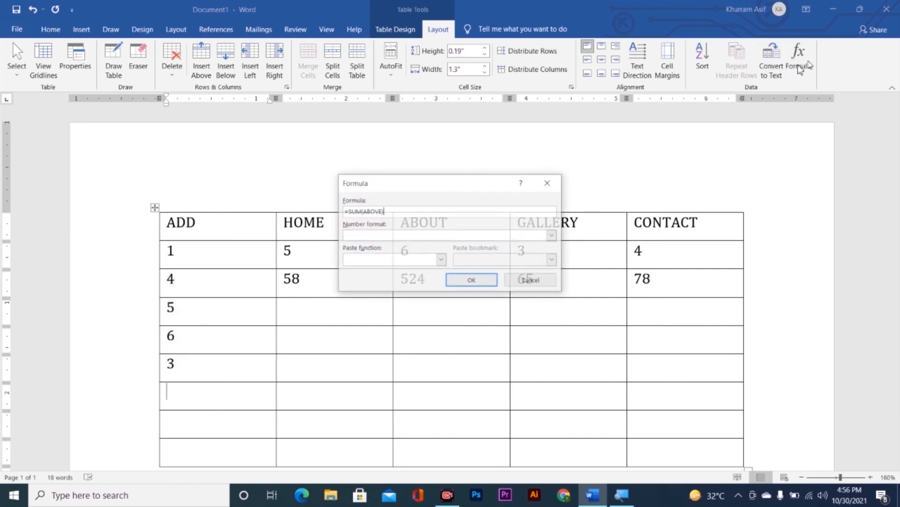
pyautogui.moveTo(366, 189); pyautogui.dragTo(296, 212)
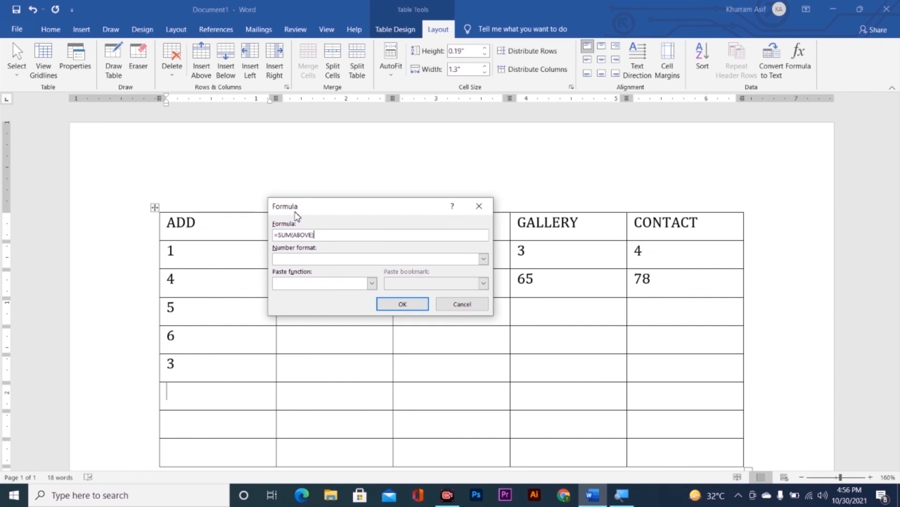
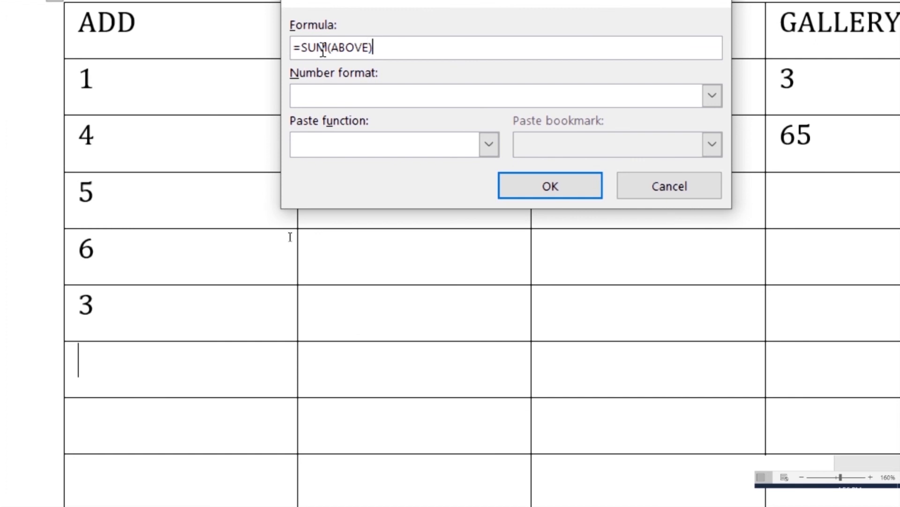
pyautogui.click(498, 143)
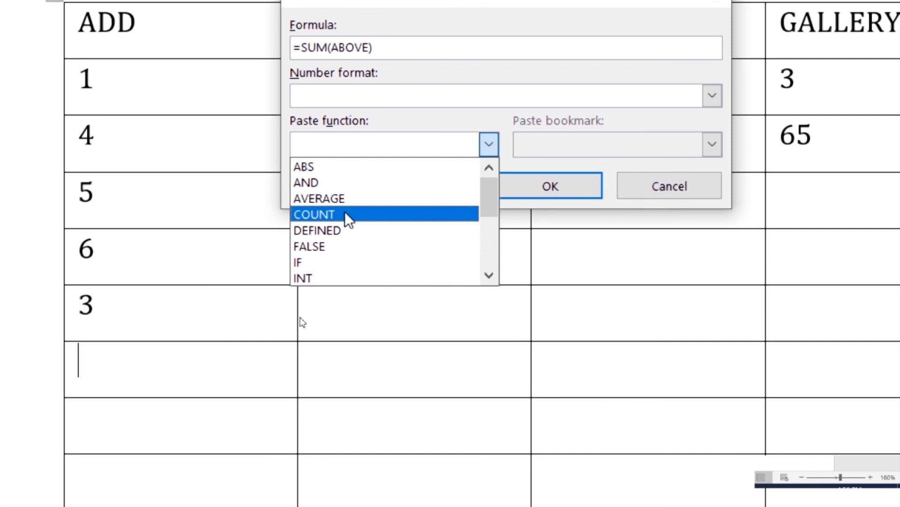
pyautogui.scroll(-3, 329, 264)
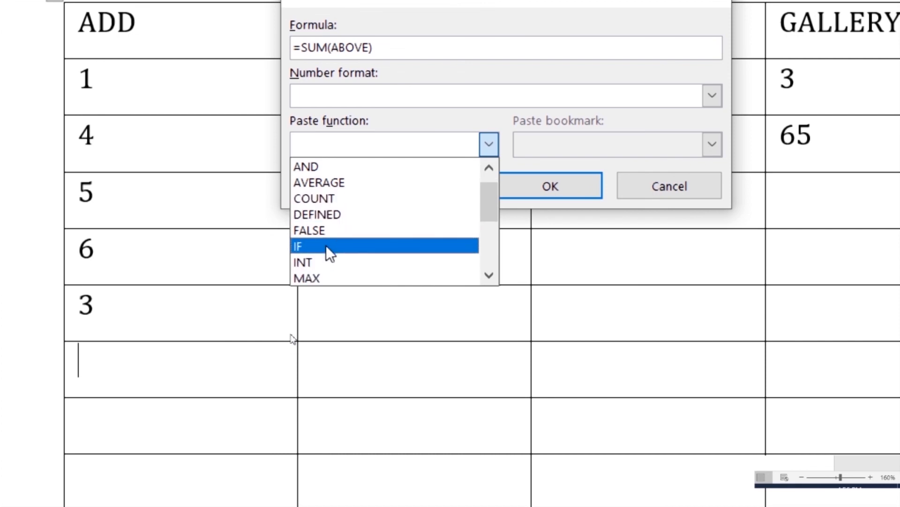
pyautogui.scroll(3, 333, 265)
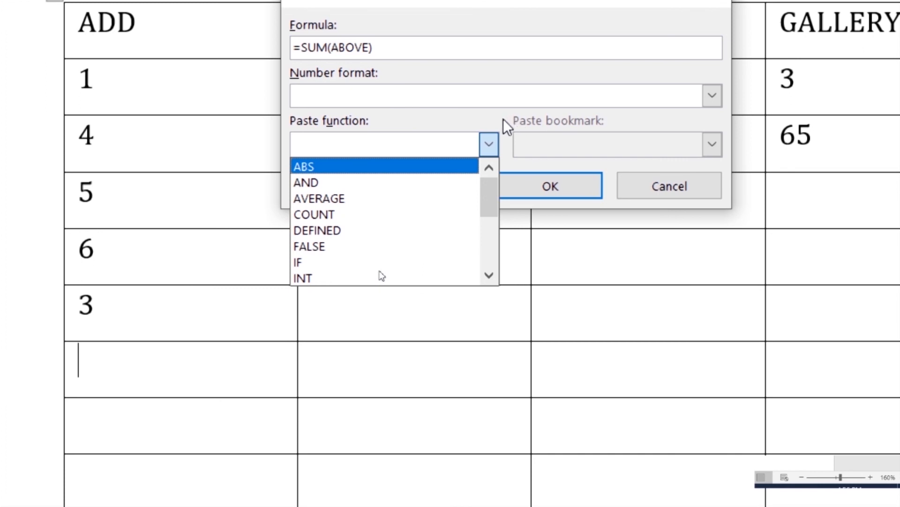
pyautogui.press('Escape')
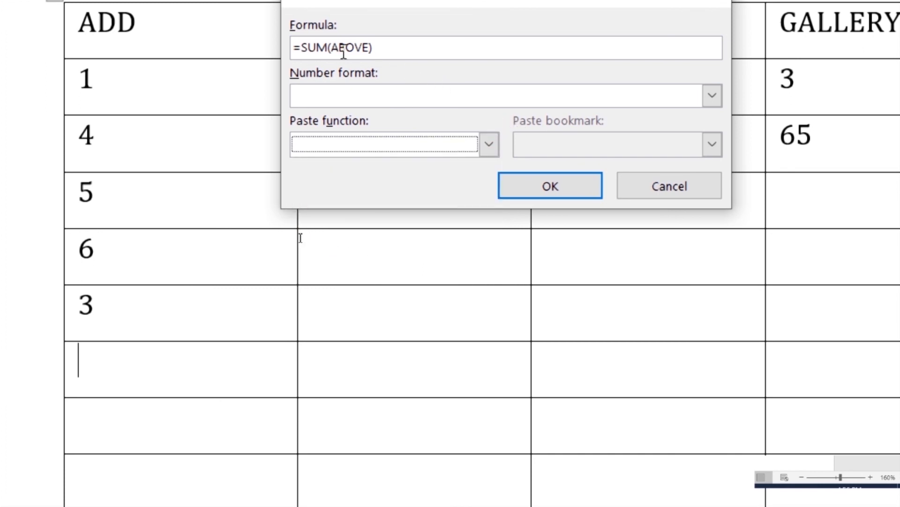
pyautogui.click(556, 190)
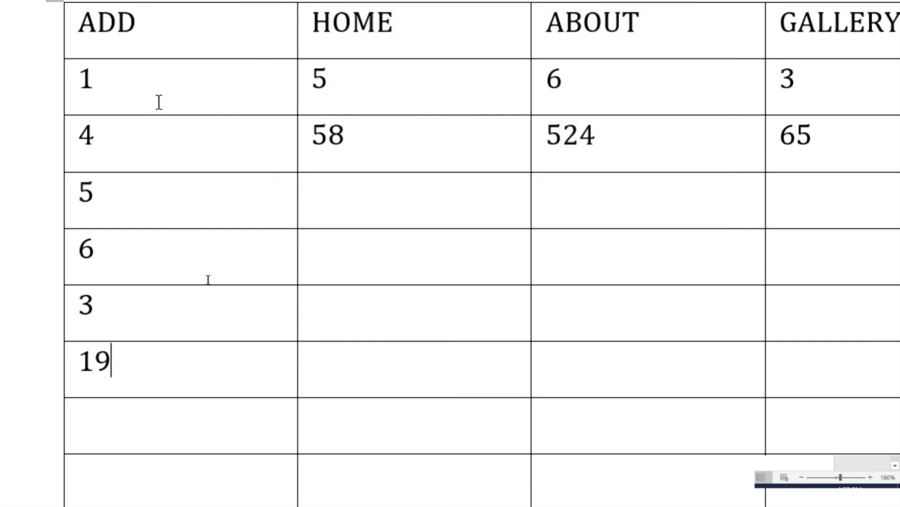
pyautogui.moveTo(159, 102); pyautogui.dragTo(177, 310)
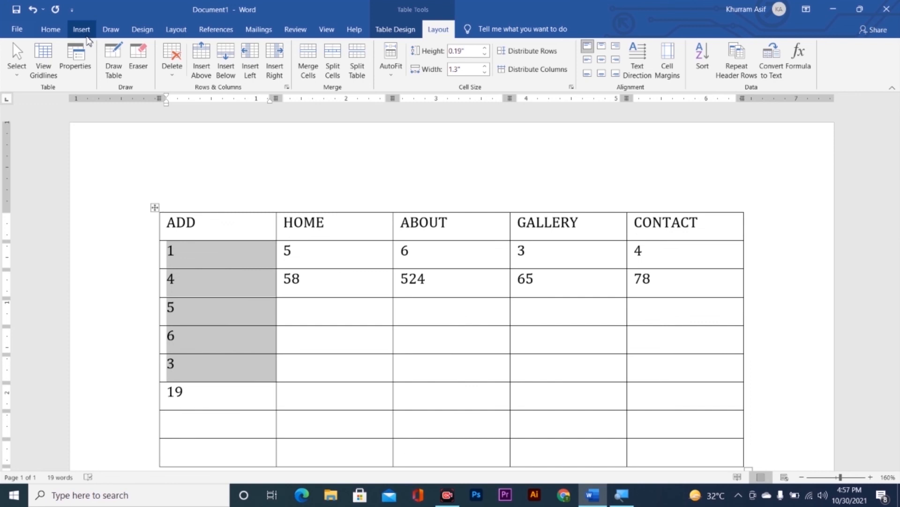
# - Bring up Word's Insert commands
pyautogui.click(84, 31)
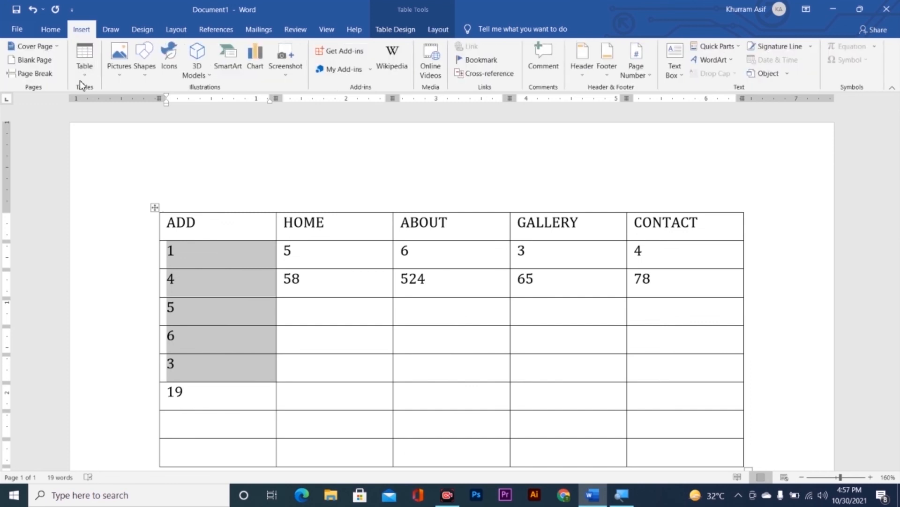